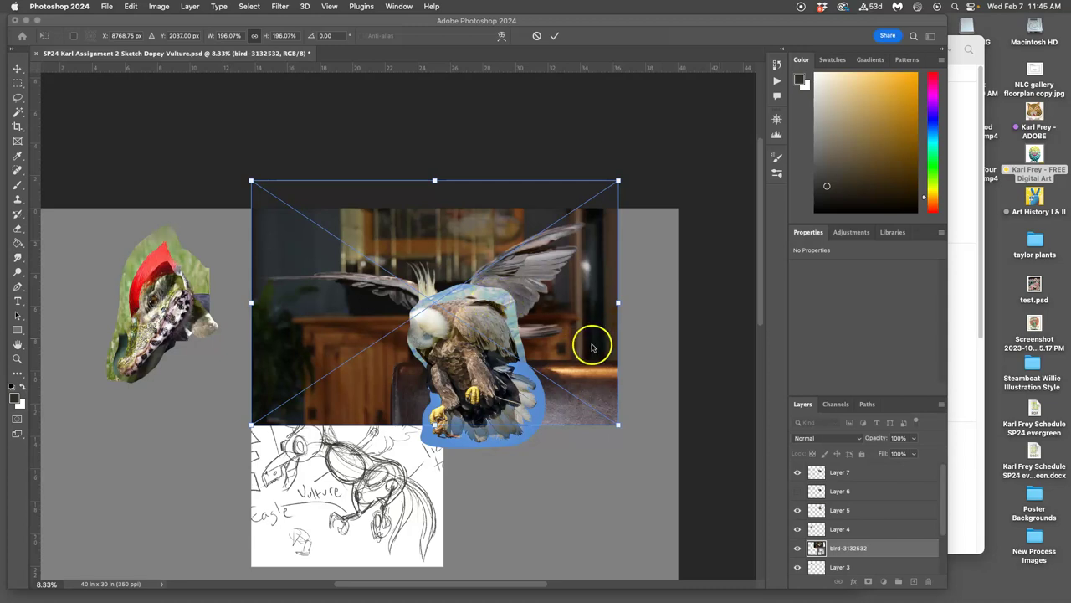
Fine-tune the eagle photo's scale and commit the Free Transform
{"action": "scroll", "coordinate": [590, 344], "scroll_direction": "down", "scroll_amount": 1}
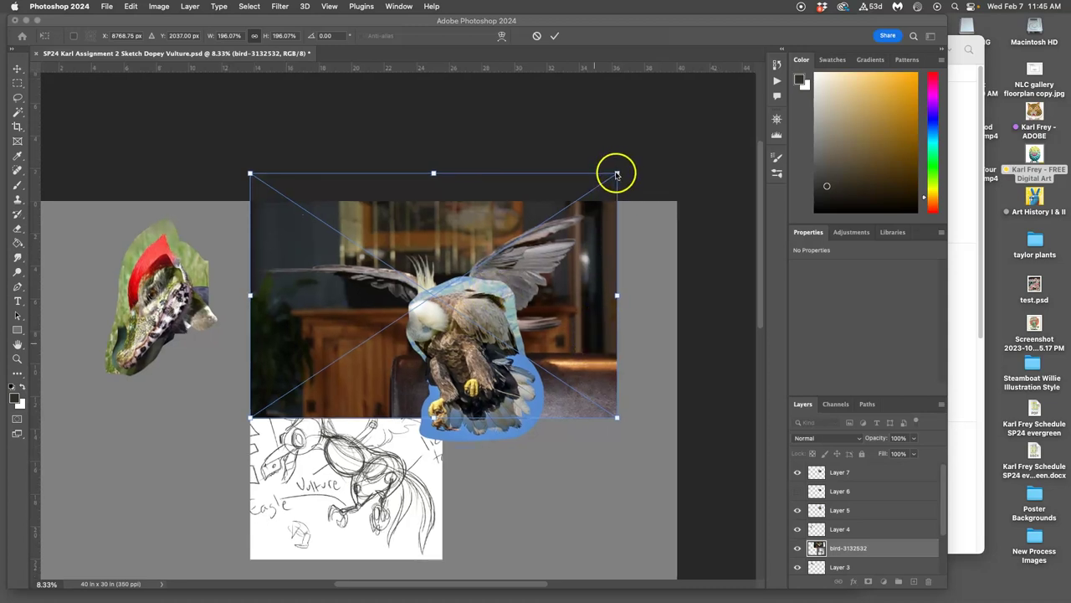
{"action": "left_click_drag", "start_coordinate": [617, 173], "coordinate": [617, 174]}
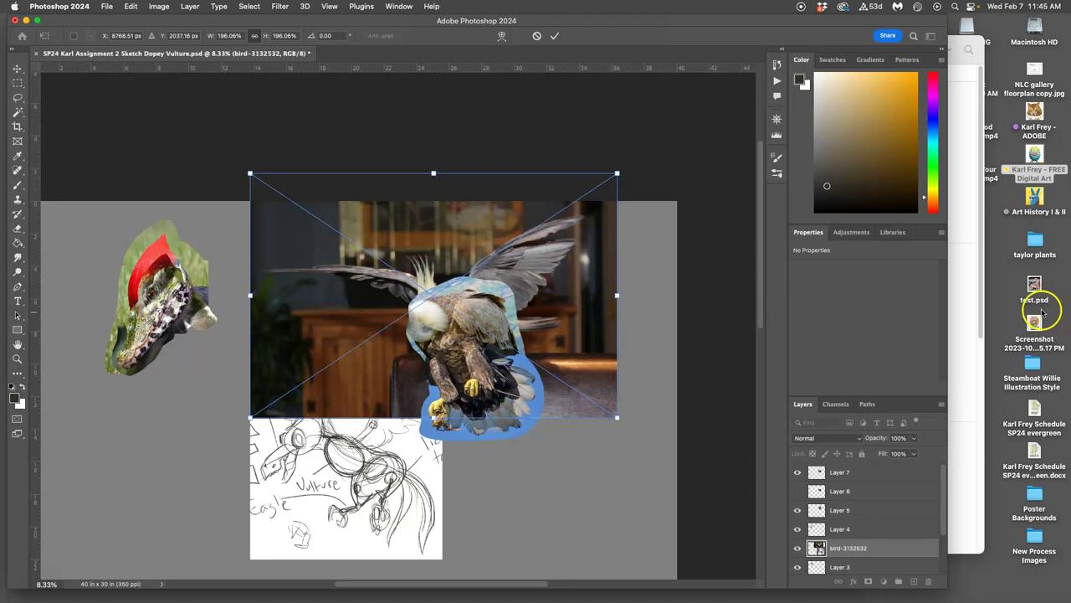
{"action": "left_click", "coordinate": [971, 307]}
{"action": "left_click", "coordinate": [214, 449]}
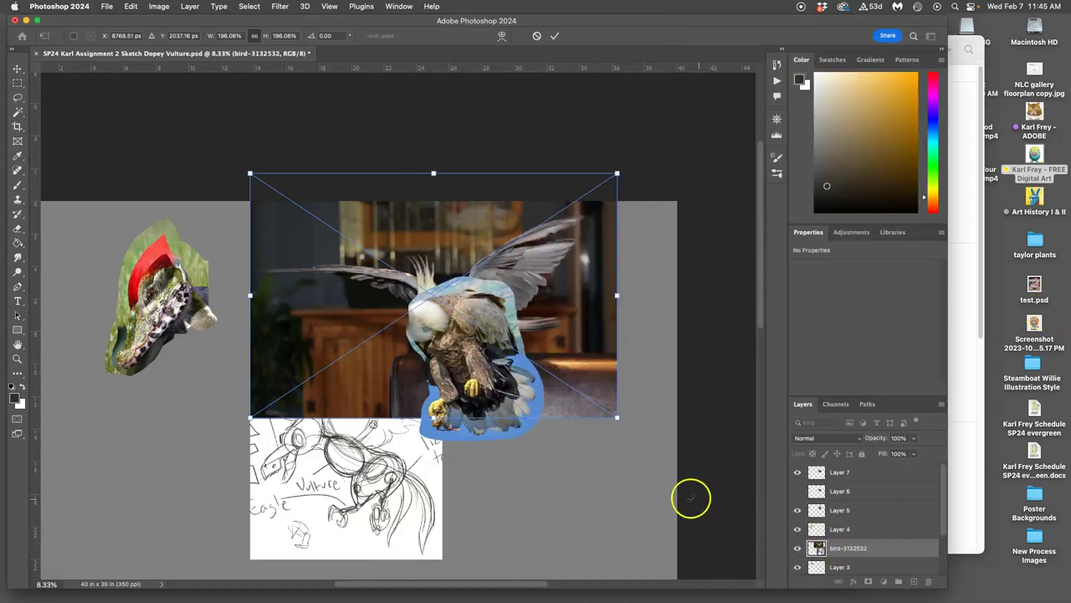
{"action": "key", "text": "Return"}
Drag parrot-2796753.jpg from the reference assets folder onto the collage canvas
{"action": "scroll", "coordinate": [831, 504], "scroll_direction": "down", "scroll_amount": 1}
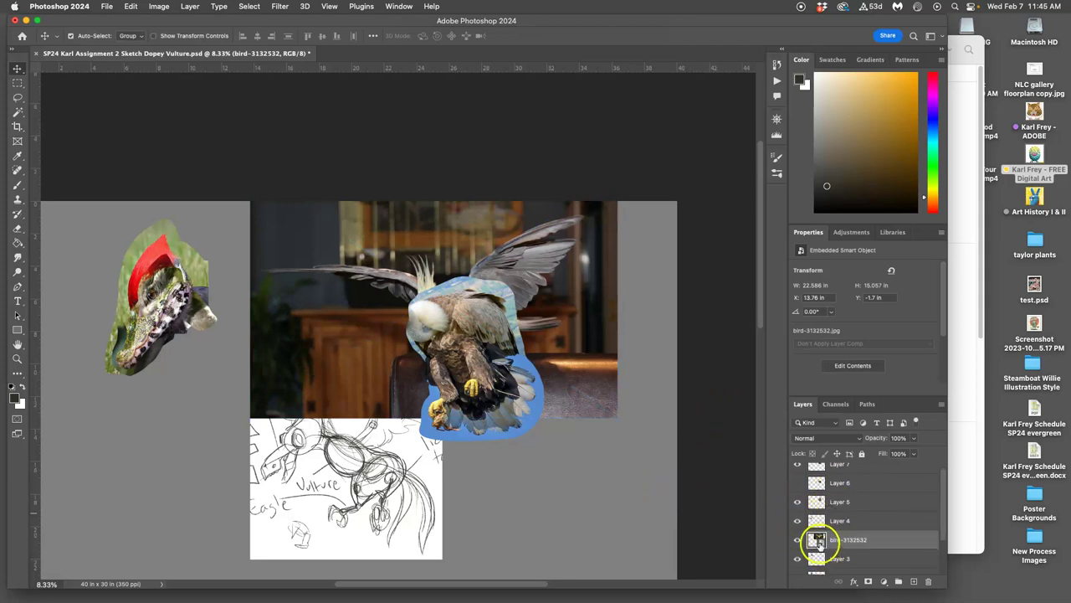
{"action": "scroll", "coordinate": [818, 544], "scroll_direction": "down", "scroll_amount": 1}
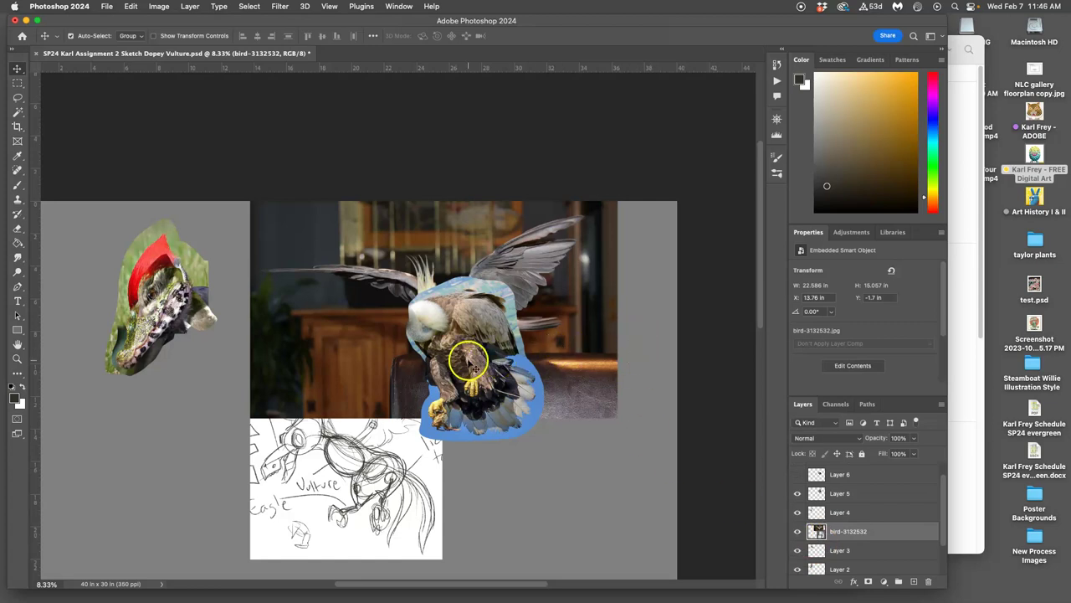
{"action": "left_click", "coordinate": [957, 358]}
{"action": "left_click_drag", "start_coordinate": [711, 180], "coordinate": [301, 508]}
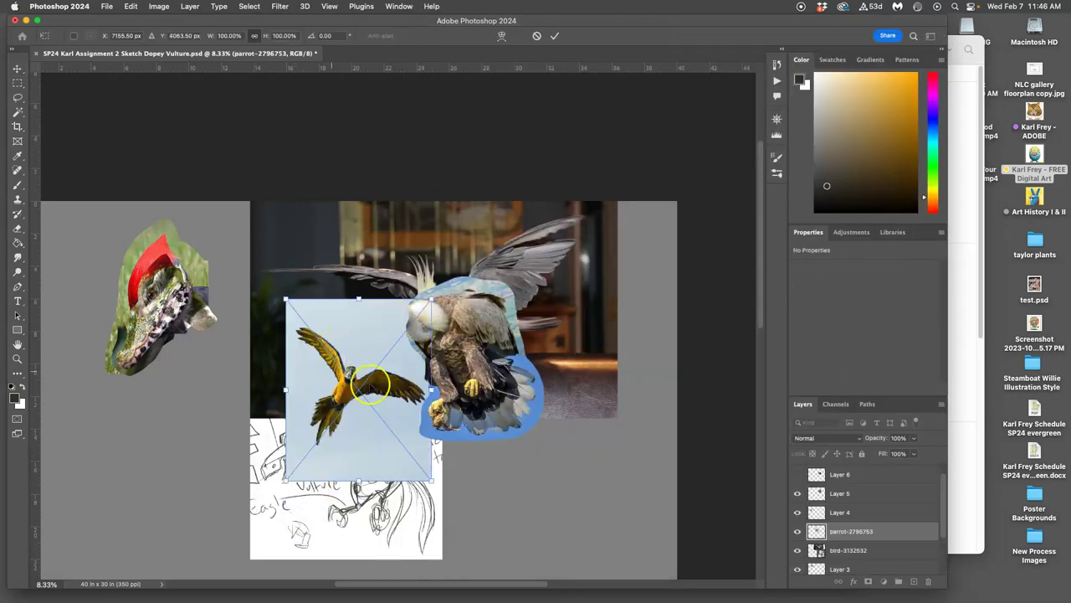
Preview parrot-2796753.jpg in Preview for a closer look
{"action": "left_click", "coordinate": [954, 159]}
{"action": "double_click", "coordinate": [736, 159]}
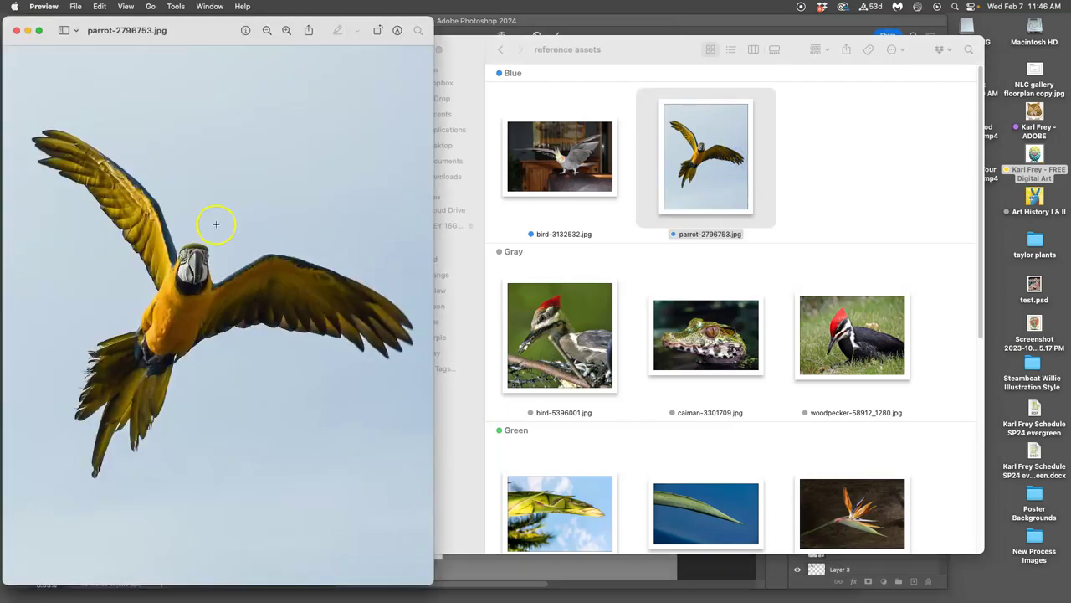
{"action": "scroll", "coordinate": [156, 240], "scroll_direction": "up", "scroll_amount": 6}
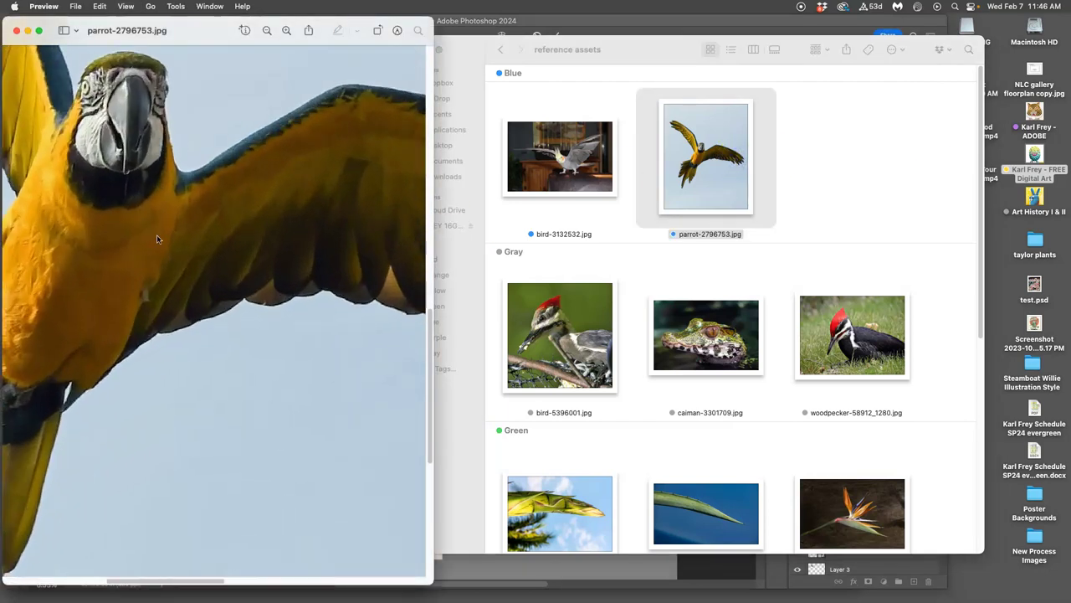
{"action": "scroll", "coordinate": [105, 226], "scroll_direction": "left", "scroll_amount": 5}
{"action": "scroll", "coordinate": [105, 226], "scroll_direction": "up", "scroll_amount": 3}
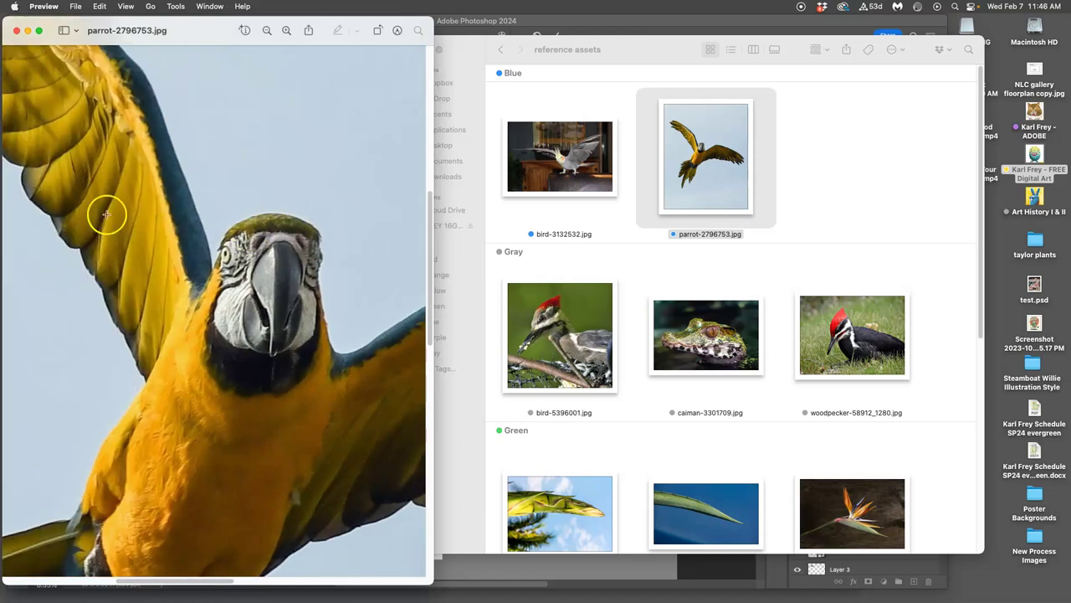
Rotate the placed parrot about 44°, scale it to ~189%, move it up and commit
{"action": "left_click", "coordinate": [14, 30]}
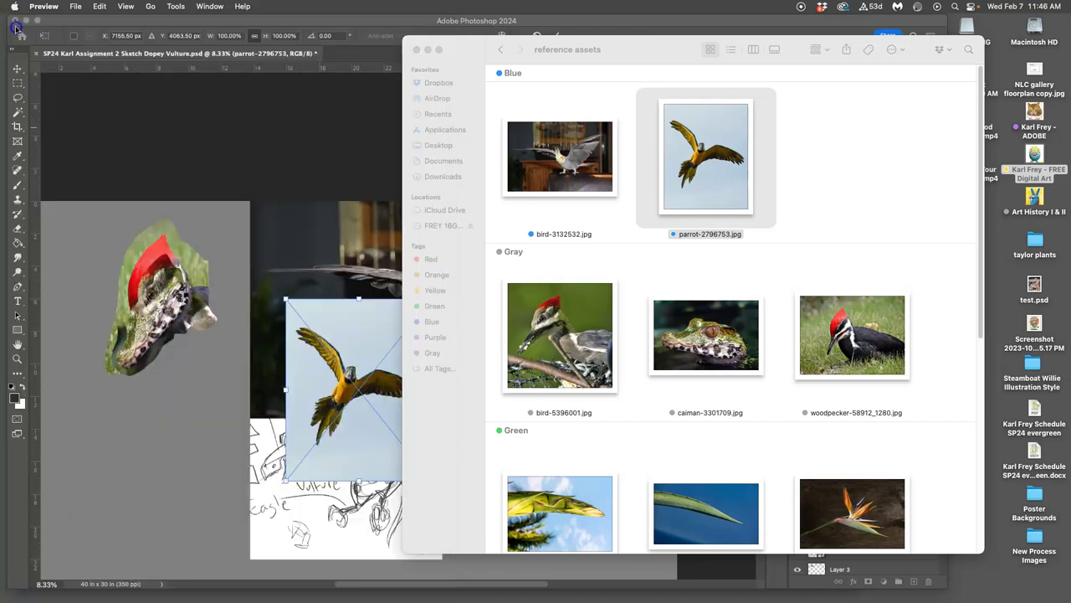
{"action": "left_click", "coordinate": [299, 153]}
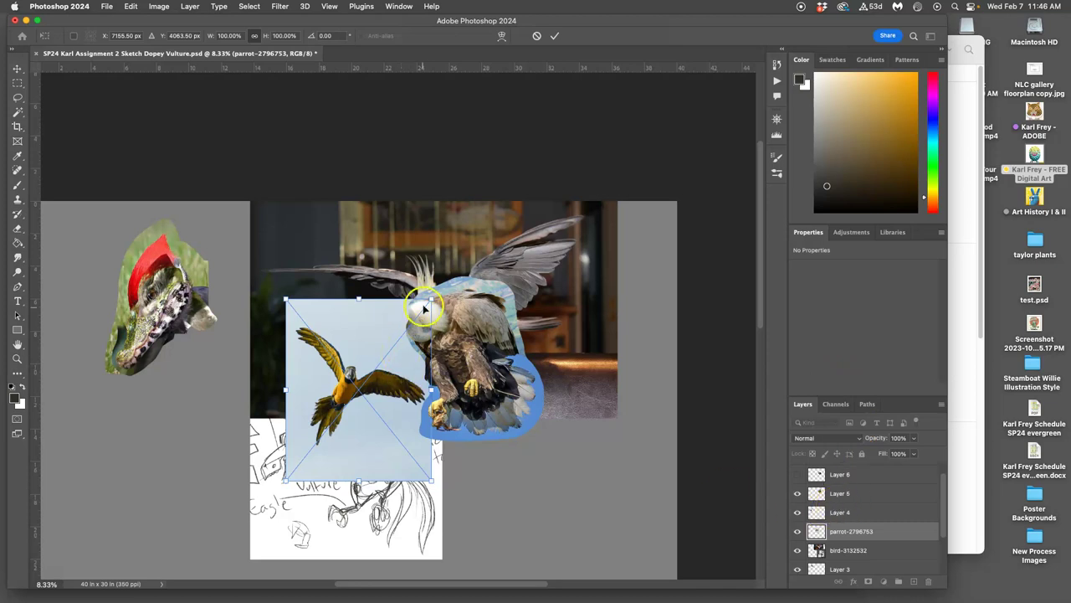
{"action": "left_click_drag", "start_coordinate": [437, 293], "coordinate": [348, 267]}
{"action": "left_click_drag", "start_coordinate": [475, 402], "coordinate": [678, 421]}
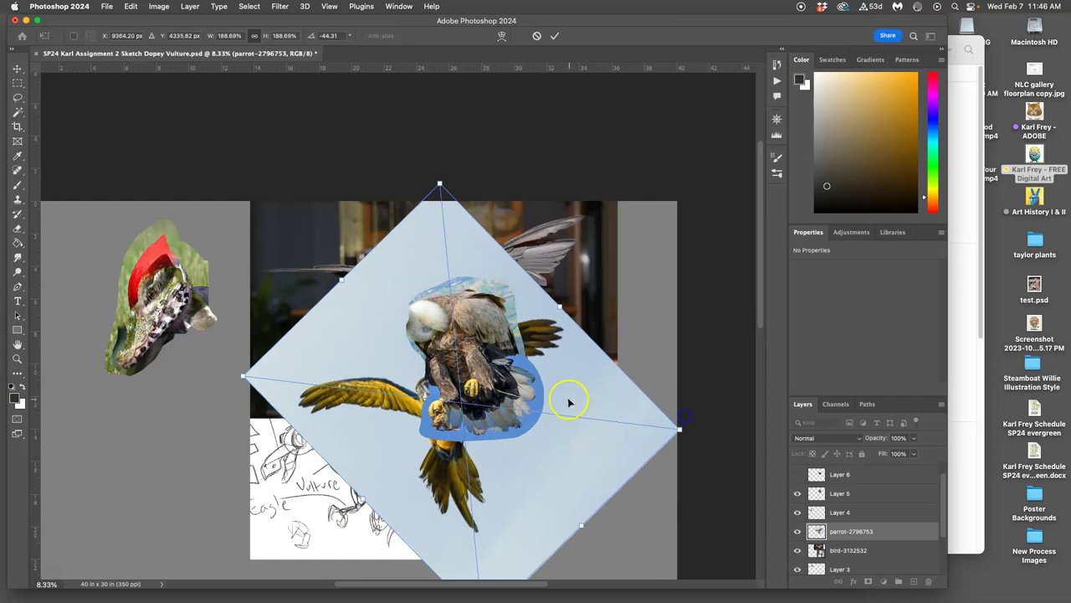
{"action": "left_click_drag", "start_coordinate": [574, 399], "coordinate": [602, 292]}
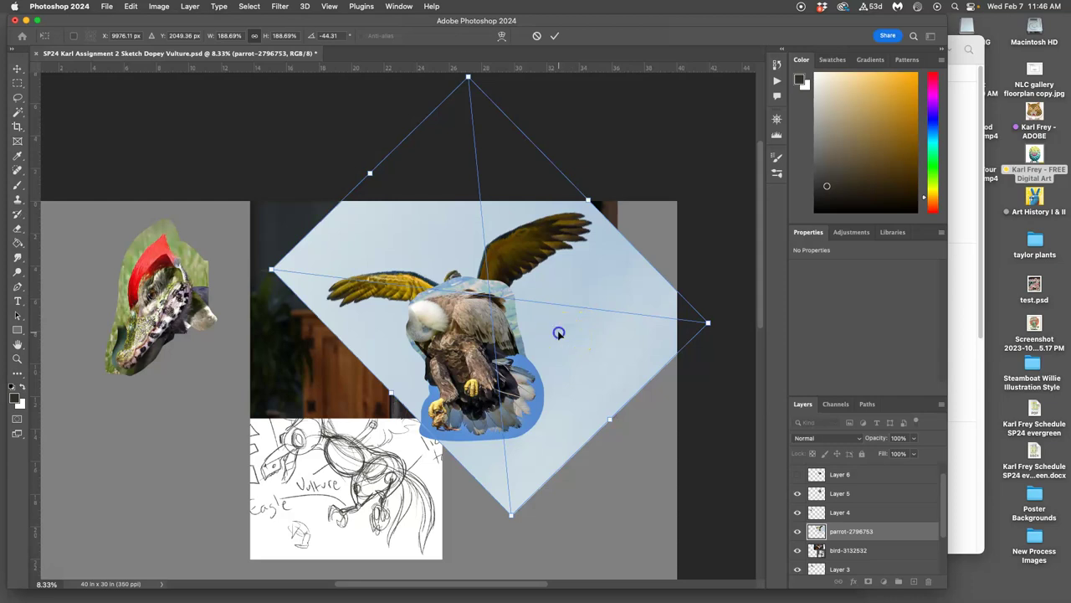
{"action": "double_click", "coordinate": [556, 334]}
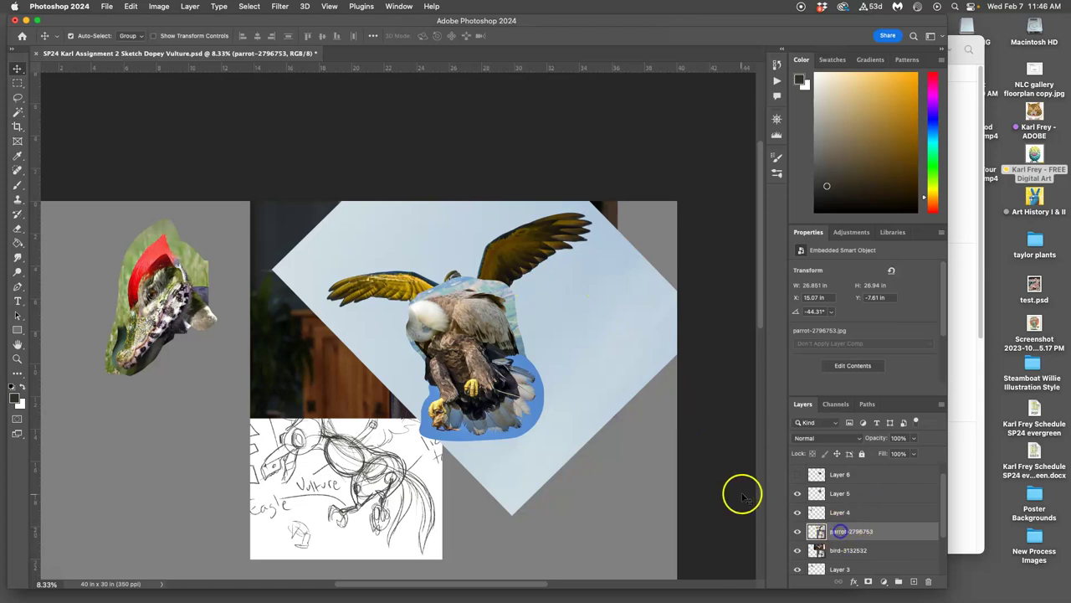
Hide the eagle photo and lasso the parrot's wings onto a new Layer 8
{"action": "left_click", "coordinate": [797, 550]}
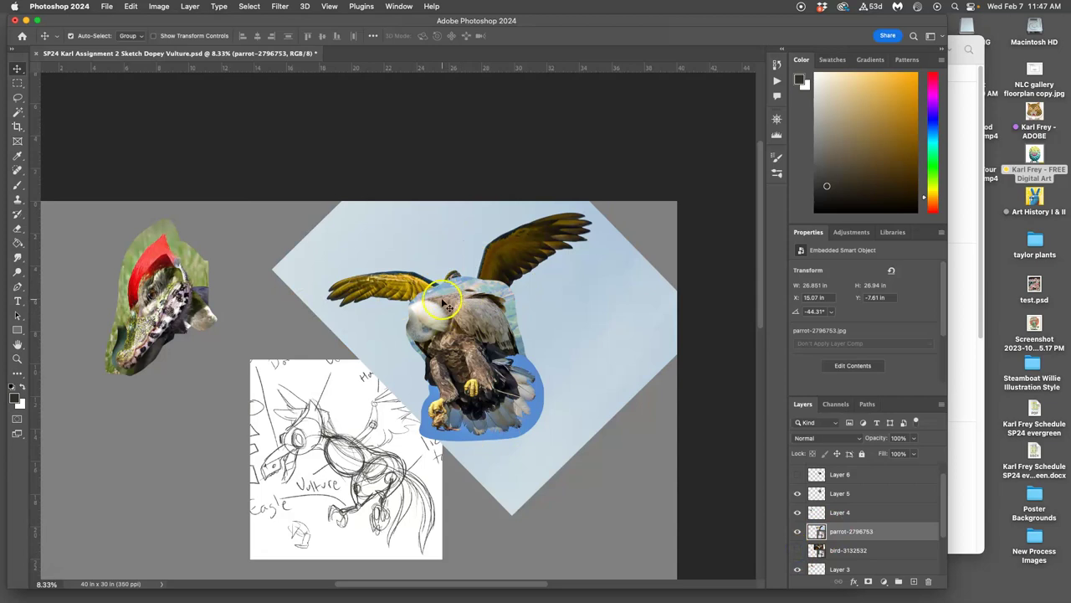
{"action": "left_click", "coordinate": [16, 97]}
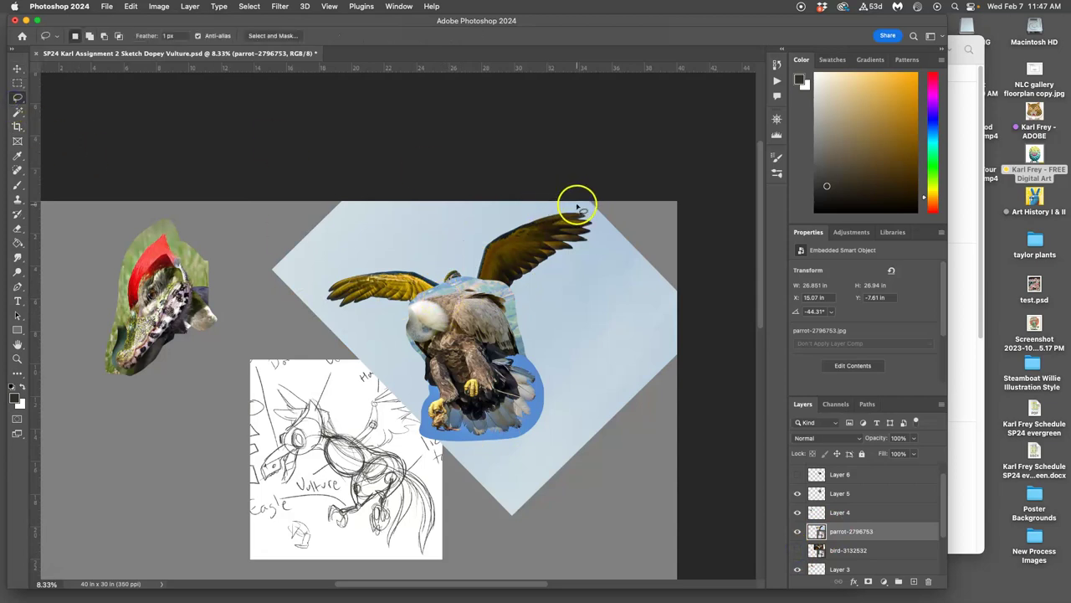
{"action": "left_click_drag", "start_coordinate": [577, 208], "coordinate": [521, 216]}
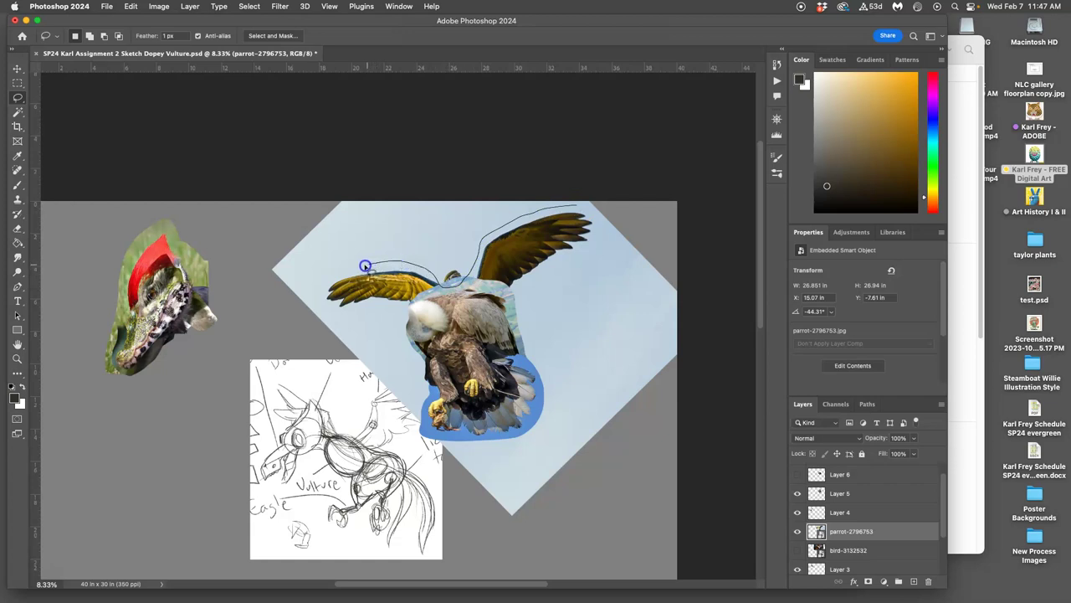
{"action": "left_click_drag", "start_coordinate": [364, 266], "coordinate": [364, 267]}
{"action": "left_click", "coordinate": [394, 251]}
{"action": "left_click_drag", "start_coordinate": [575, 204], "coordinate": [503, 224]}
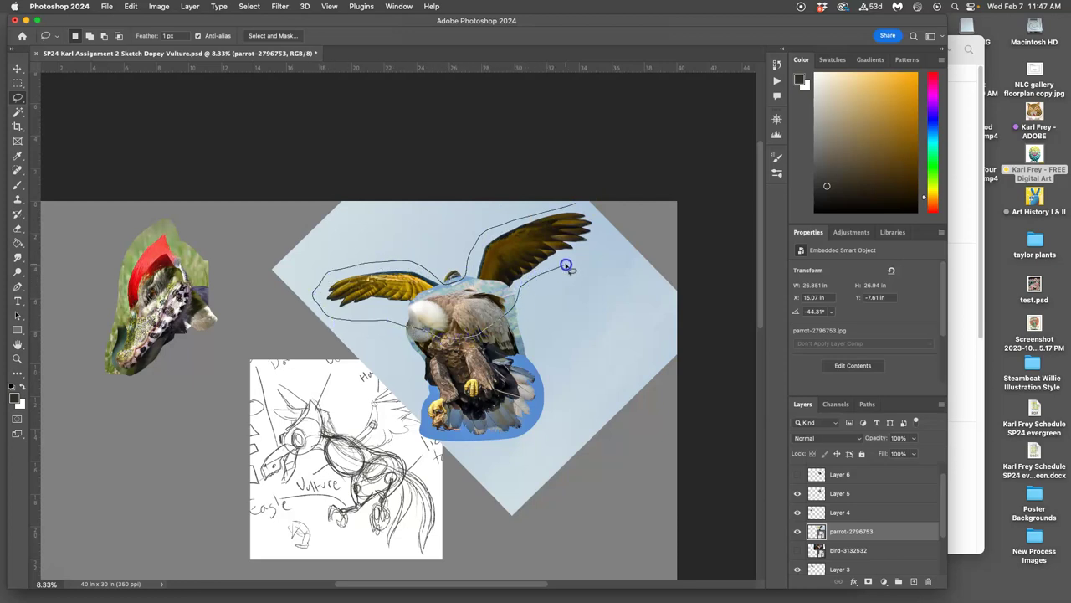
{"action": "left_click_drag", "start_coordinate": [593, 216], "coordinate": [579, 202]}
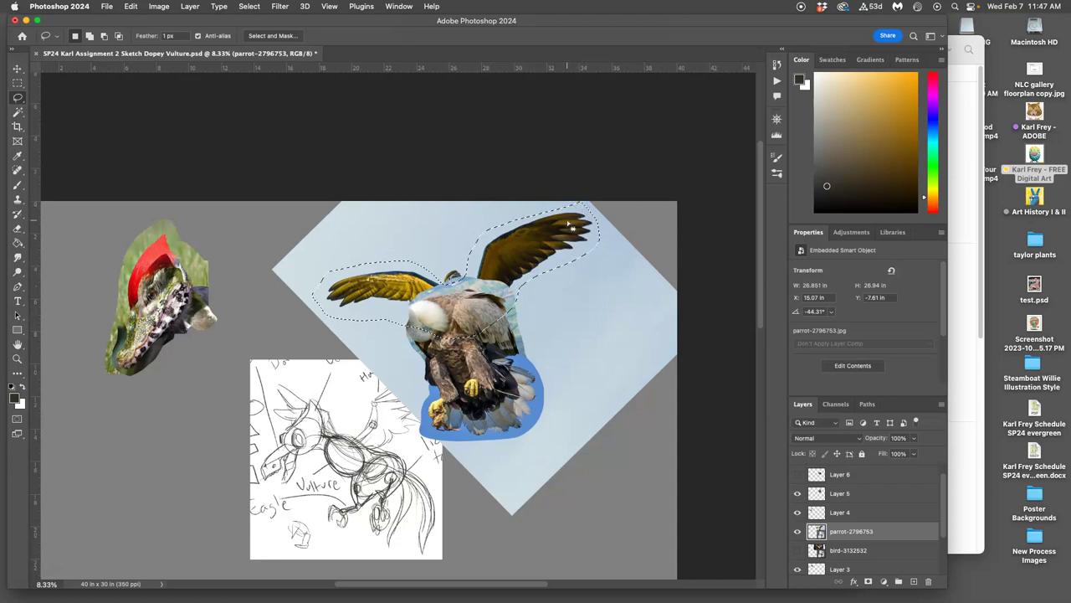
{"action": "key", "text": "super+j"}
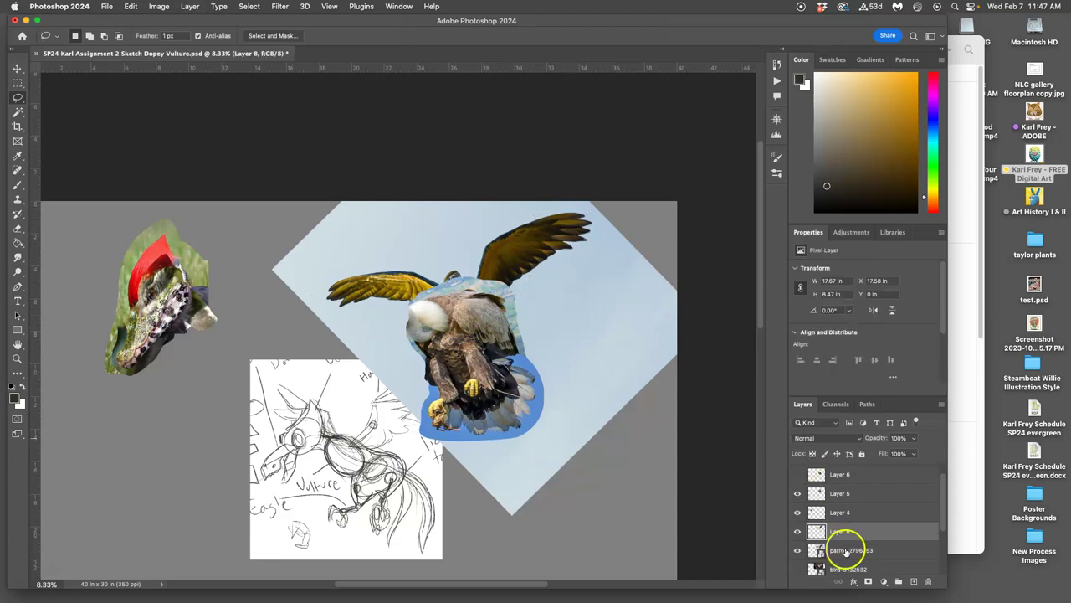
Compare the cut-out wings by toggling visibility, then delete the parrot-2796753 layer
{"action": "left_click", "coordinate": [796, 530]}
{"action": "left_click", "coordinate": [796, 550]}
{"action": "left_click", "coordinate": [797, 533]}
{"action": "left_click", "coordinate": [797, 533]}
{"action": "left_click", "coordinate": [798, 534]}
{"action": "left_click", "coordinate": [798, 533]}
{"action": "left_click", "coordinate": [795, 550]}
{"action": "left_click", "coordinate": [850, 552]}
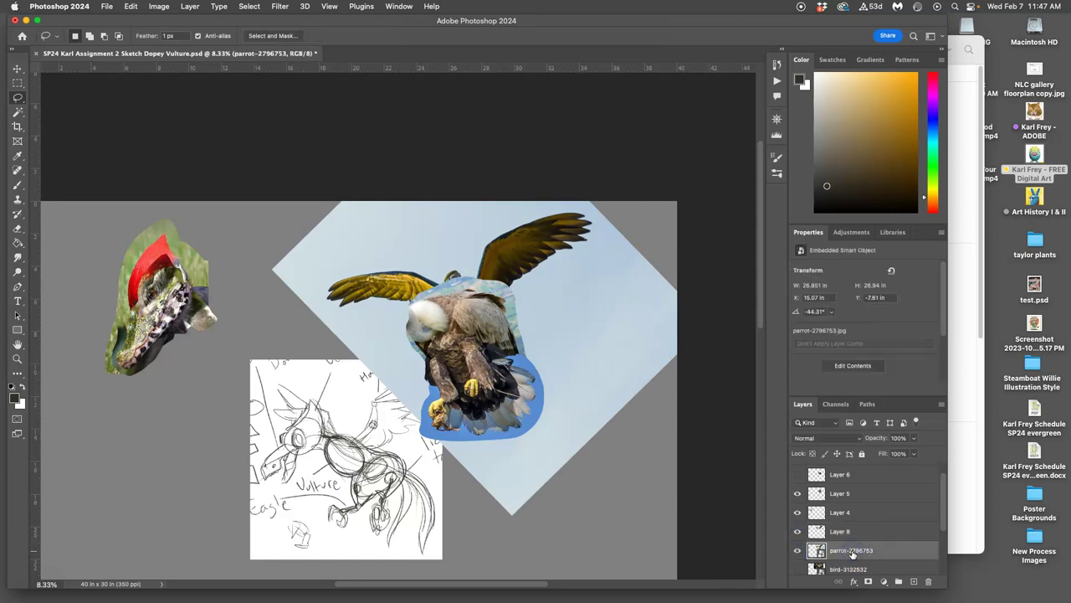
{"action": "key", "text": "BackSpace"}
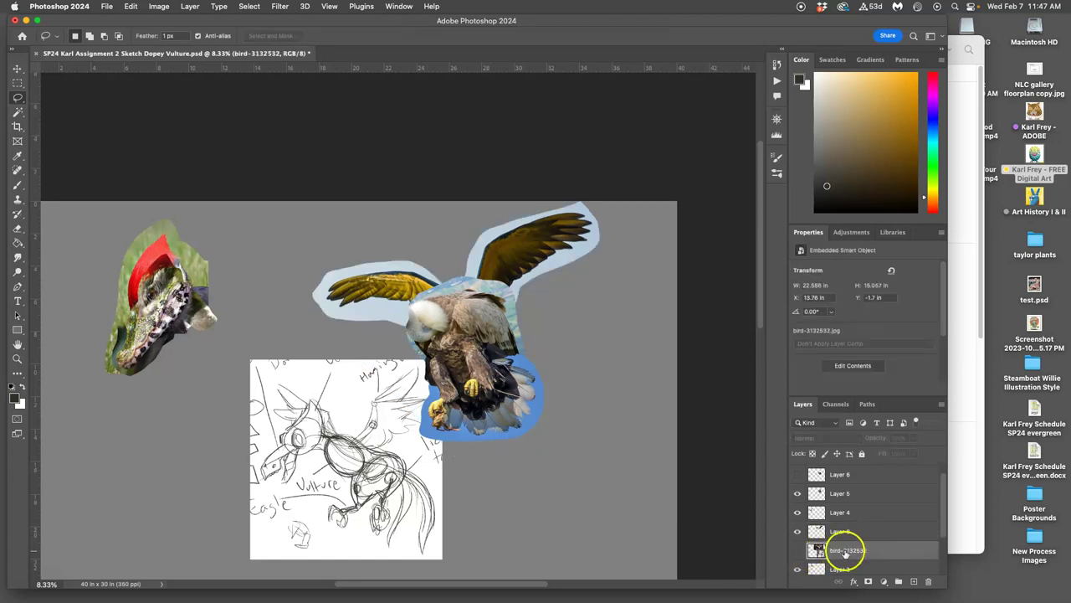
Lasso the eagle's wings onto Layer 9, delete bird-3132532 and show Layer 5
{"action": "left_click", "coordinate": [798, 550]}
{"action": "left_click", "coordinate": [797, 532]}
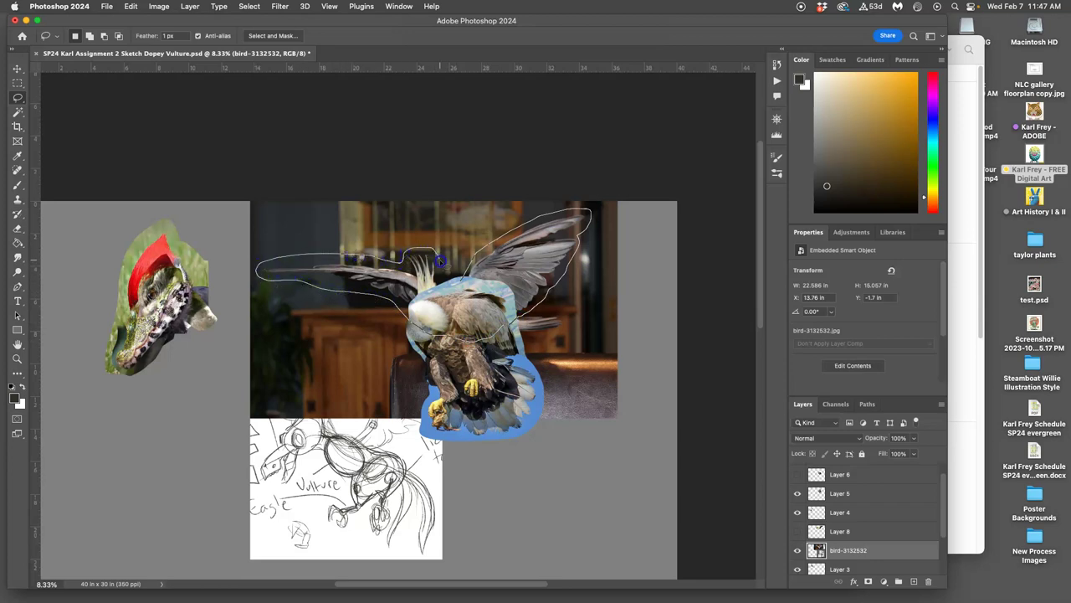
{"action": "left_click_drag", "start_coordinate": [449, 273], "coordinate": [459, 277]}
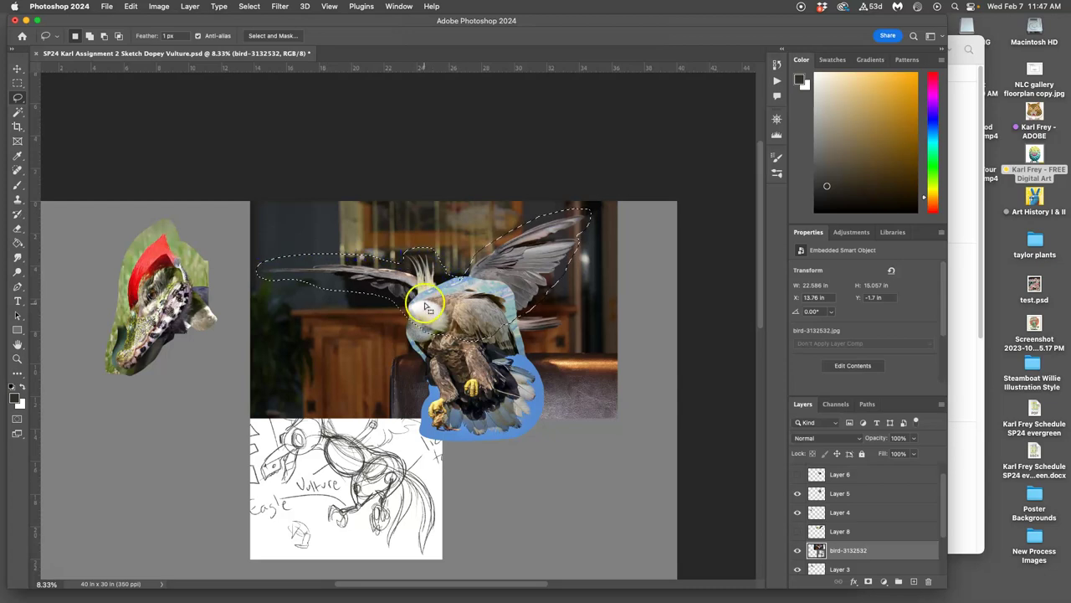
{"action": "key", "text": "super+j"}
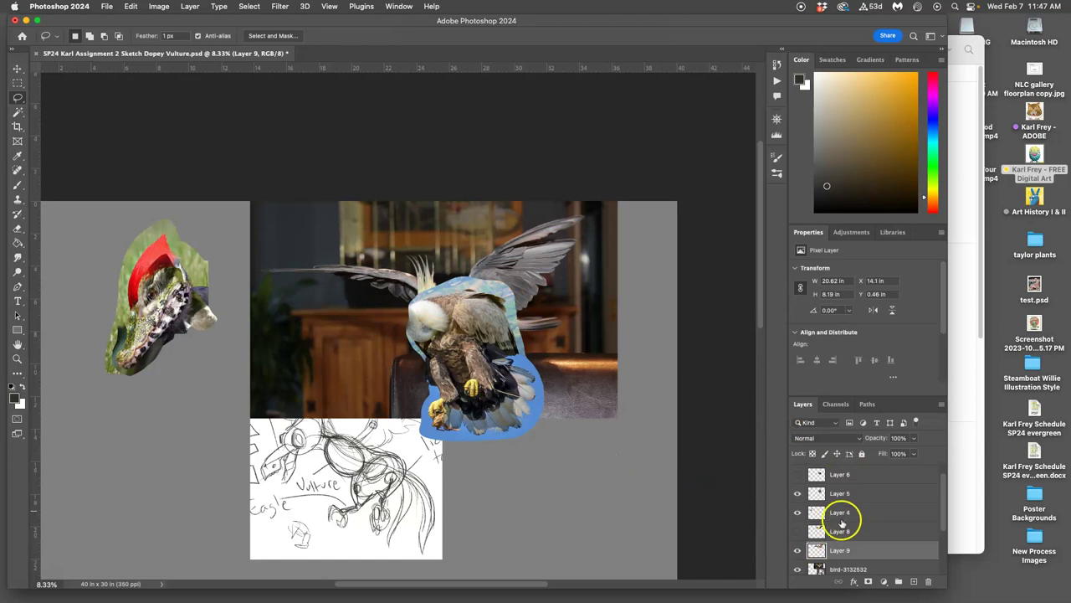
{"action": "left_click", "coordinate": [837, 569]}
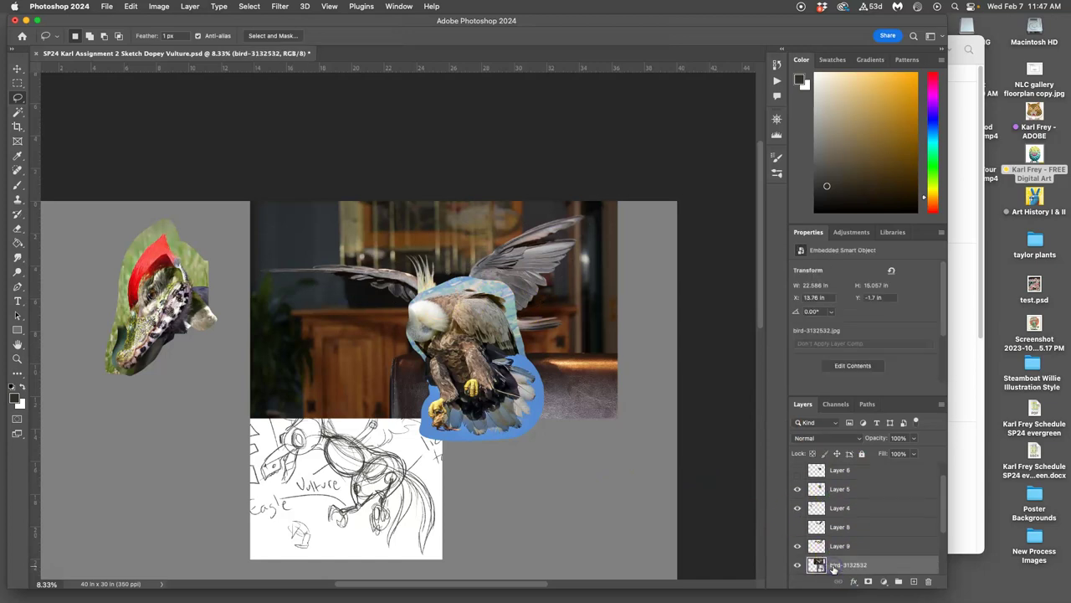
{"action": "key", "text": "Delete"}
{"action": "left_click", "coordinate": [797, 489]}
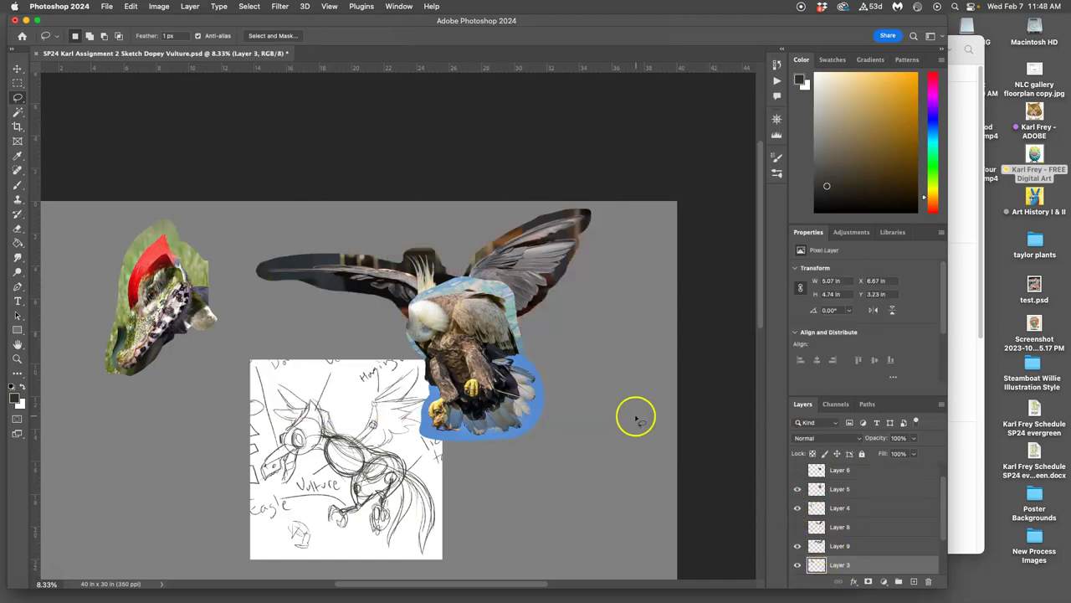
Select the eagle body layer on the canvas and check Layer 5 by toggling it
{"action": "left_click", "coordinate": [18, 69]}
{"action": "left_click", "coordinate": [462, 297]}
{"action": "scroll", "coordinate": [467, 301], "scroll_direction": "up", "scroll_amount": 3}
{"action": "left_click", "coordinate": [599, 208]}
{"action": "scroll", "coordinate": [599, 207], "scroll_direction": "right", "scroll_amount": 3}
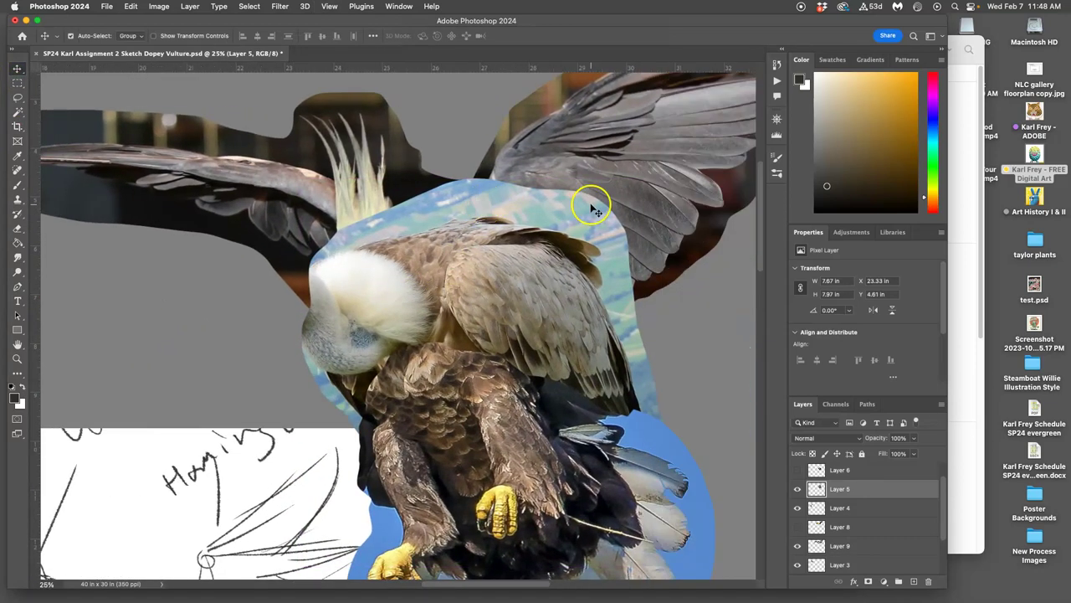
{"action": "left_click", "coordinate": [798, 488]}
{"action": "left_click", "coordinate": [797, 488]}
Erase the blue band above the eagle and along the wing's lower edge, then zoom out
{"action": "left_click", "coordinate": [18, 228]}
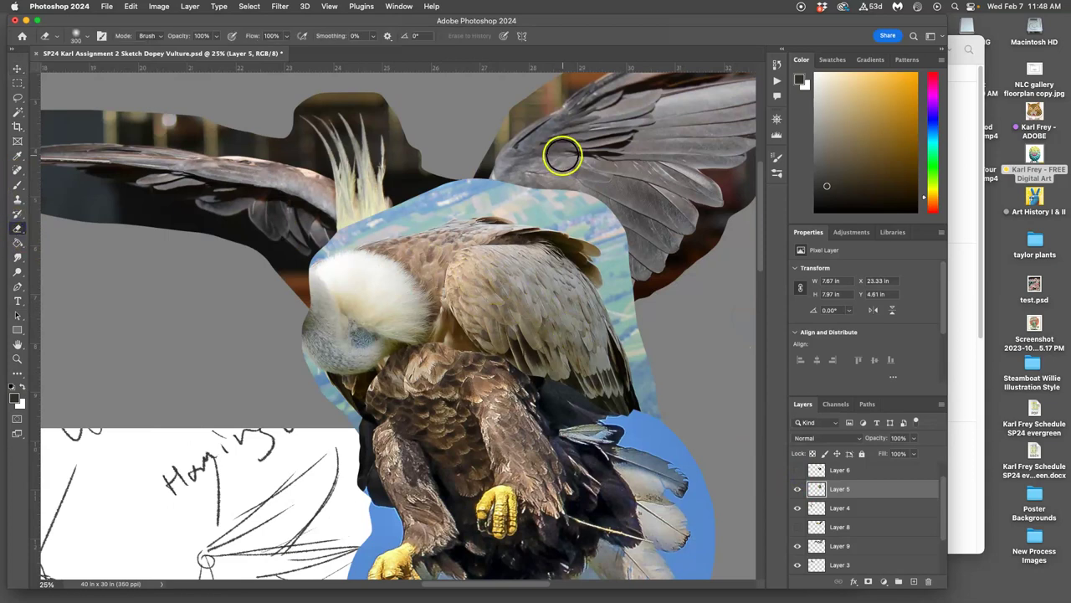
{"action": "left_click_drag", "start_coordinate": [594, 175], "coordinate": [418, 183]}
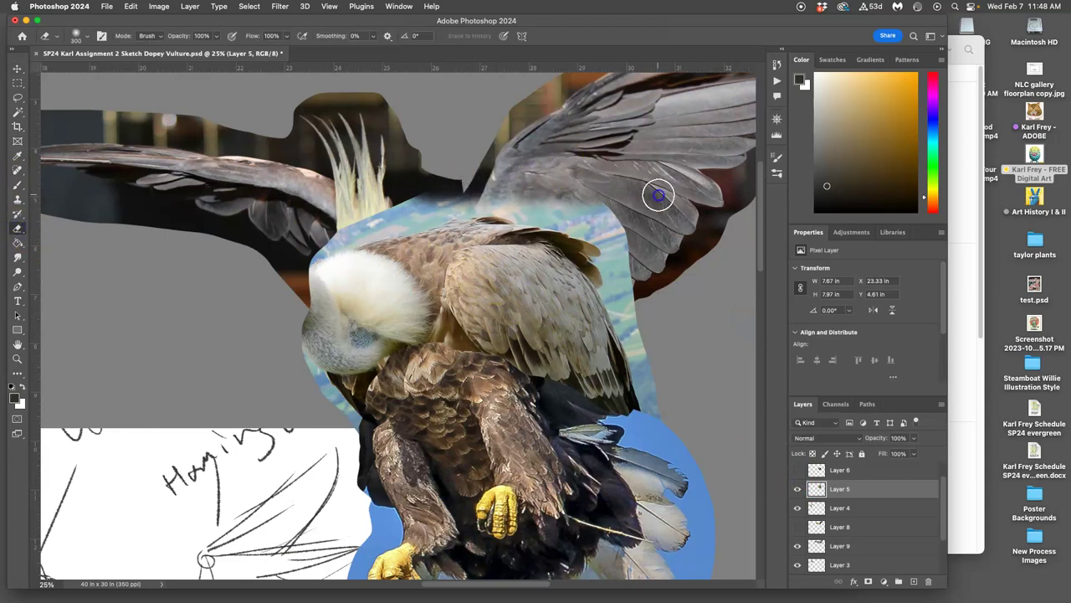
{"action": "mouse_move", "coordinate": [656, 187]}
{"action": "left_mouse_down"}
{"action": "mouse_move", "coordinate": [530, 190]}
{"action": "mouse_move", "coordinate": [631, 200]}
{"action": "mouse_move", "coordinate": [518, 177]}
{"action": "mouse_move", "coordinate": [326, 215]}
{"action": "mouse_move", "coordinate": [528, 186]}
{"action": "mouse_move", "coordinate": [585, 203]}
{"action": "mouse_move", "coordinate": [636, 243]}
{"action": "mouse_move", "coordinate": [598, 218]}
{"action": "mouse_move", "coordinate": [501, 195]}
{"action": "mouse_move", "coordinate": [320, 223]}
{"action": "mouse_move", "coordinate": [645, 263]}
{"action": "mouse_move", "coordinate": [649, 282]}
{"action": "mouse_move", "coordinate": [626, 249]}
{"action": "mouse_move", "coordinate": [645, 313]}
{"action": "left_mouse_up"}
{"action": "scroll", "coordinate": [672, 231], "scroll_direction": "right", "scroll_amount": 1}
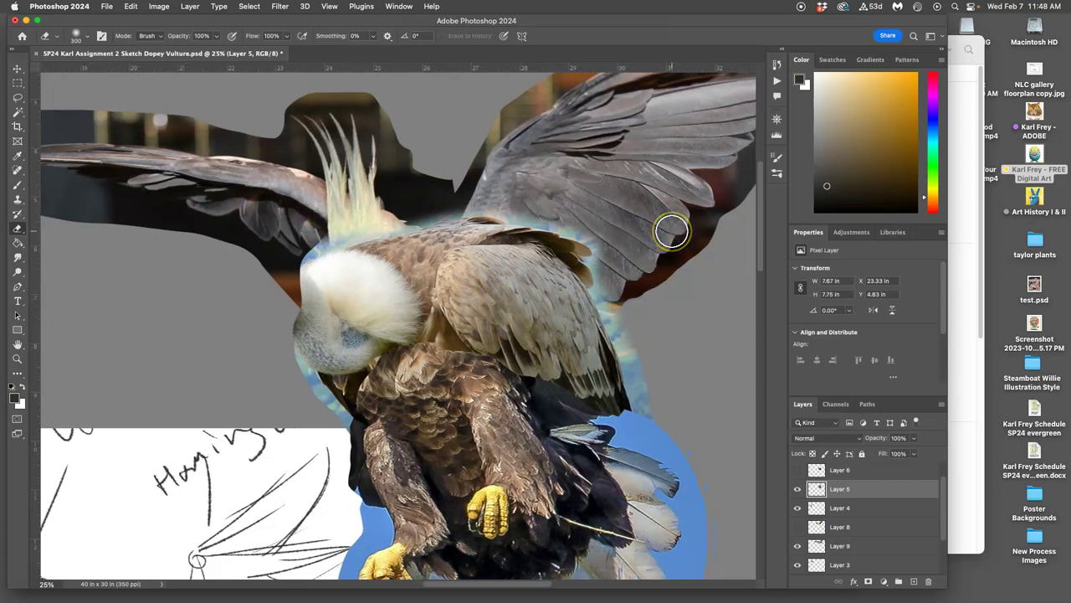
{"action": "key", "text": "super+minus"}
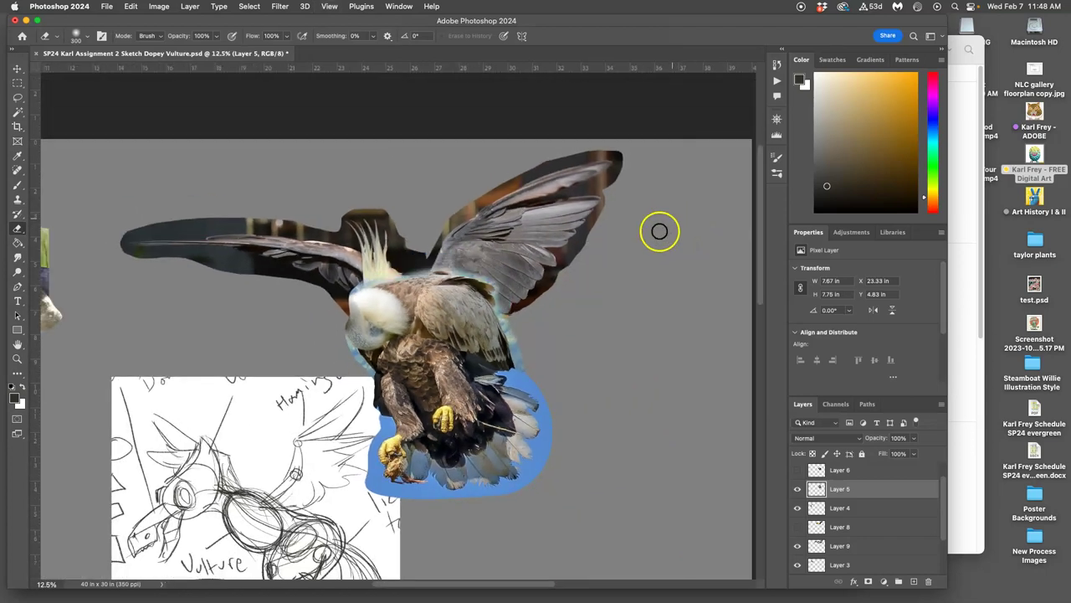
Show the yellow parrot wings on Layer 8 and hide the dark eagle wings on Layer 9
{"action": "left_click", "coordinate": [797, 489]}
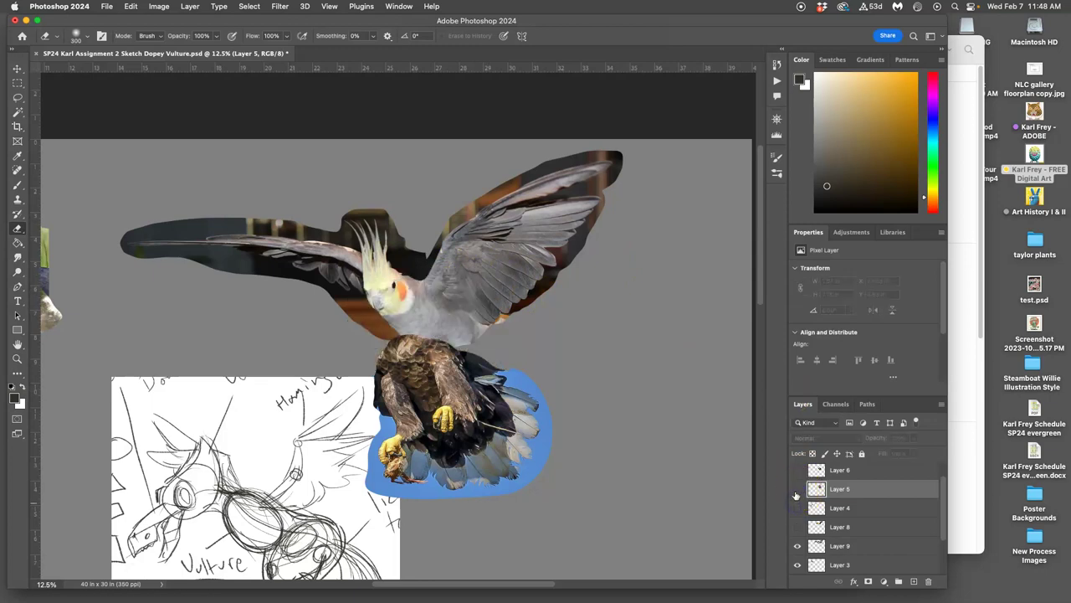
{"action": "left_click", "coordinate": [798, 489]}
{"action": "left_click", "coordinate": [798, 471]}
{"action": "left_click", "coordinate": [797, 471]}
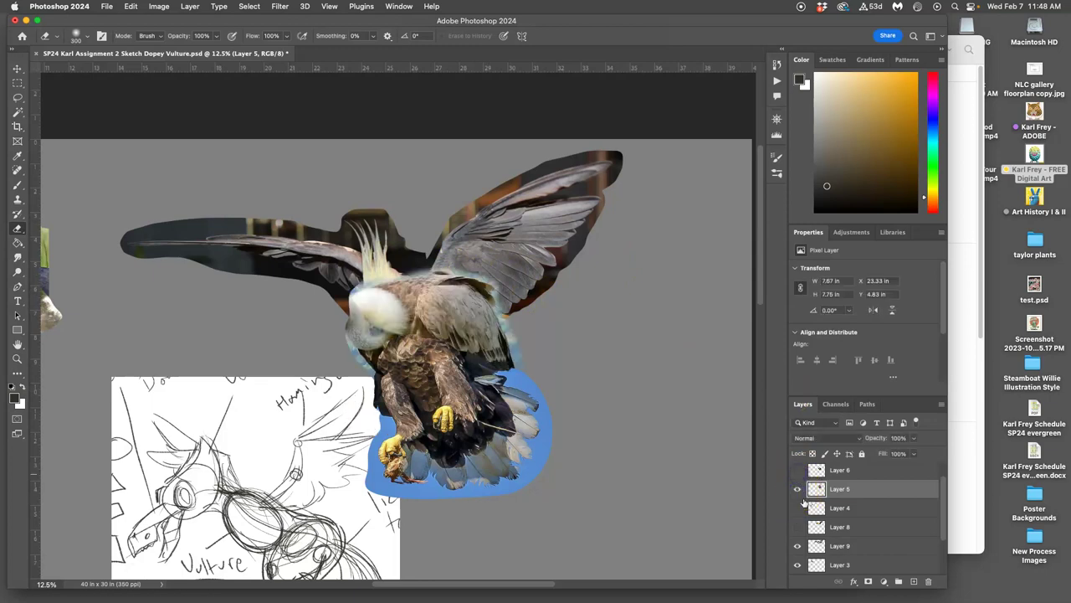
{"action": "scroll", "coordinate": [807, 498], "scroll_direction": "up", "scroll_amount": 1}
{"action": "left_click", "coordinate": [797, 546]}
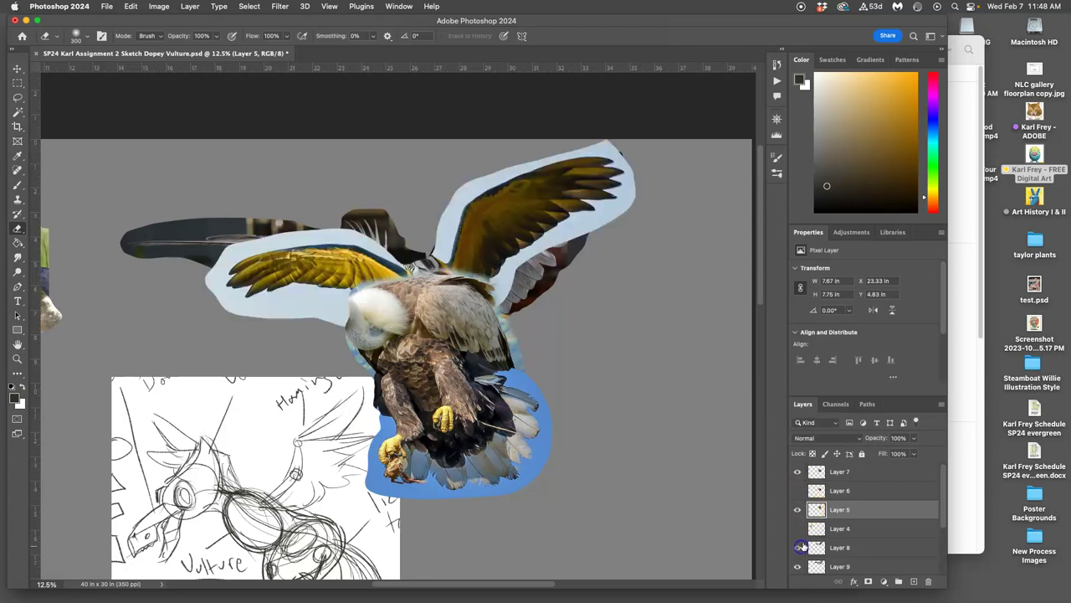
{"action": "scroll", "coordinate": [808, 535], "scroll_direction": "down", "scroll_amount": 4}
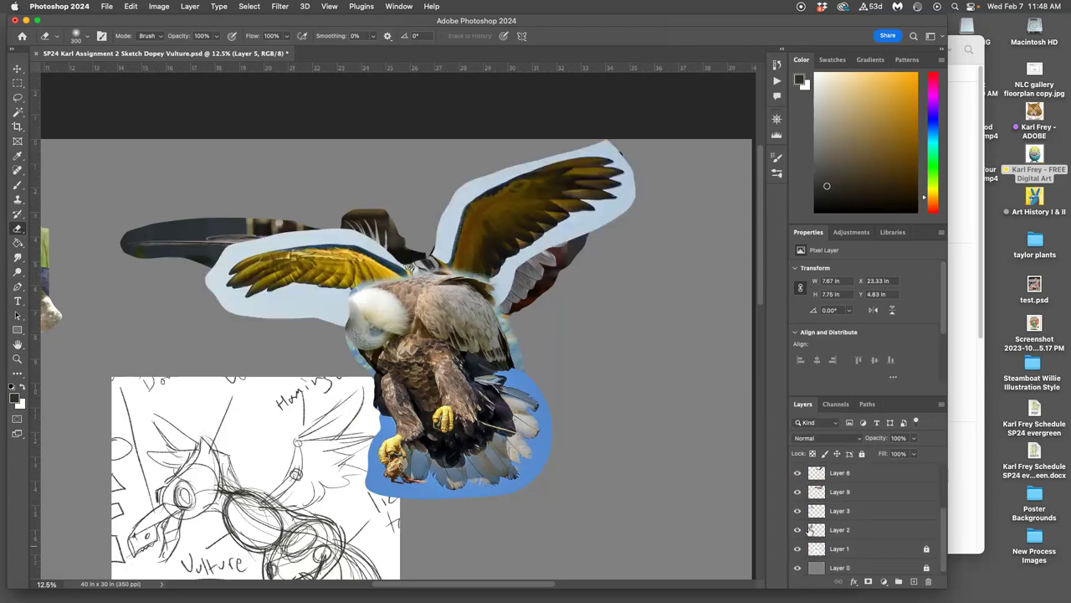
{"action": "scroll", "coordinate": [808, 529], "scroll_direction": "up", "scroll_amount": 1}
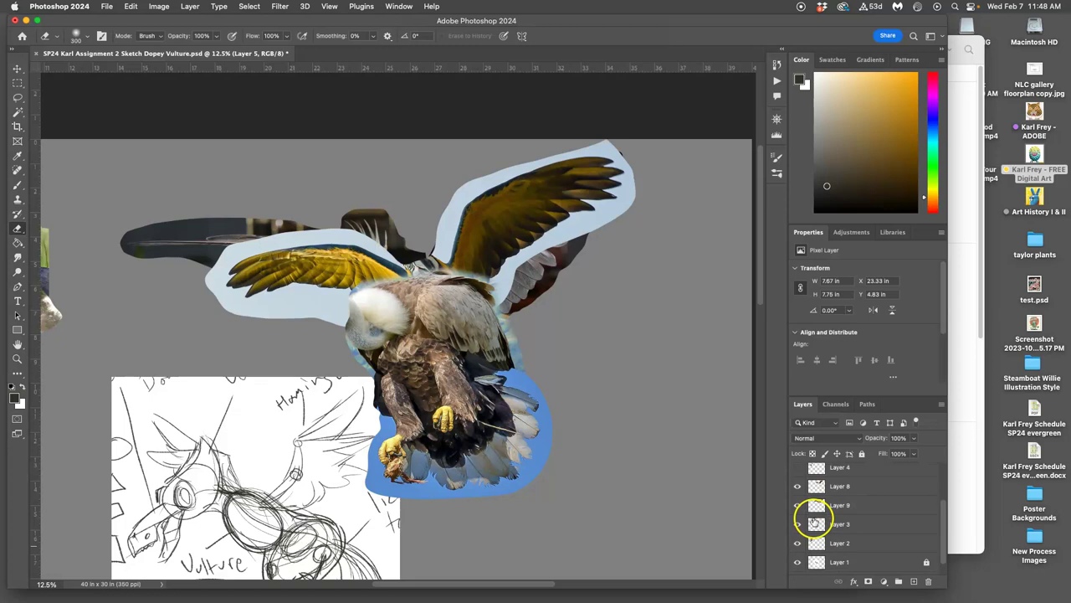
{"action": "left_click", "coordinate": [798, 506]}
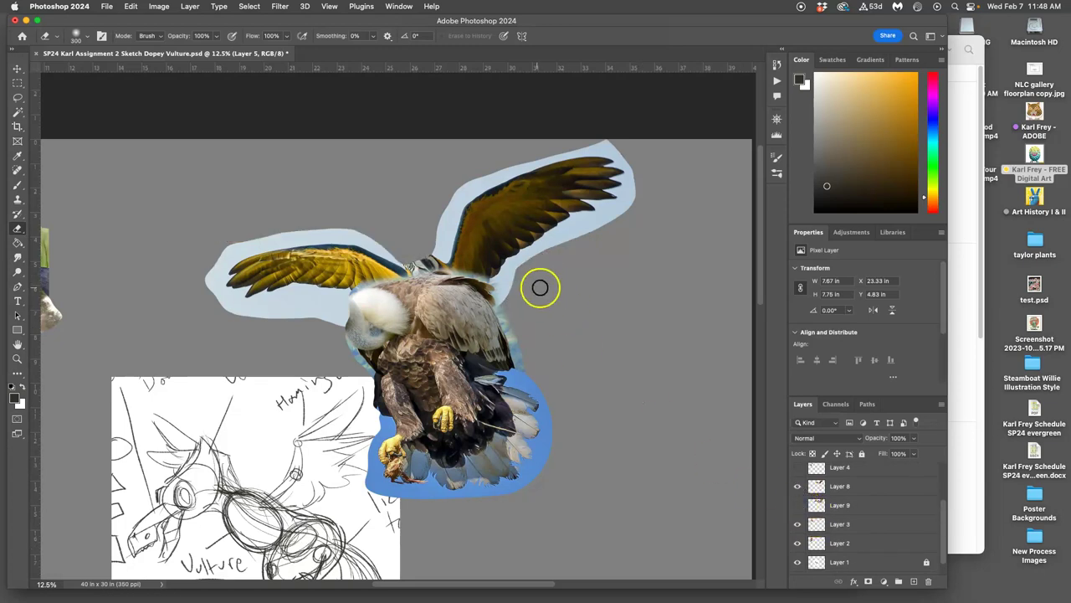
Select Layer 8 and nudge the parrot wings into place behind the body
{"action": "left_click", "coordinate": [841, 486]}
{"action": "left_click", "coordinate": [16, 68]}
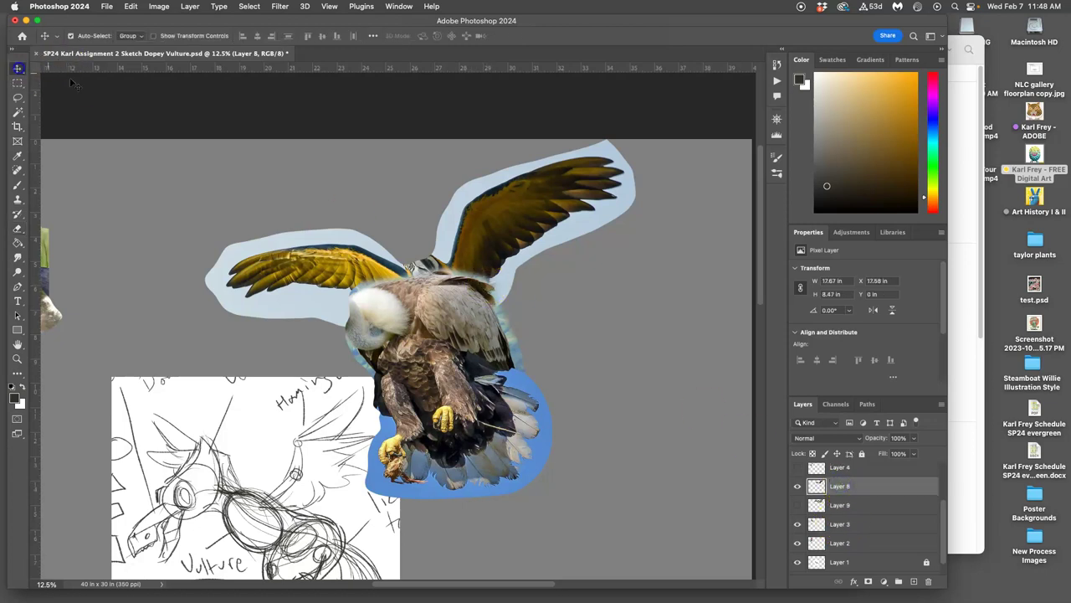
{"action": "left_click_drag", "start_coordinate": [529, 228], "coordinate": [521, 232]}
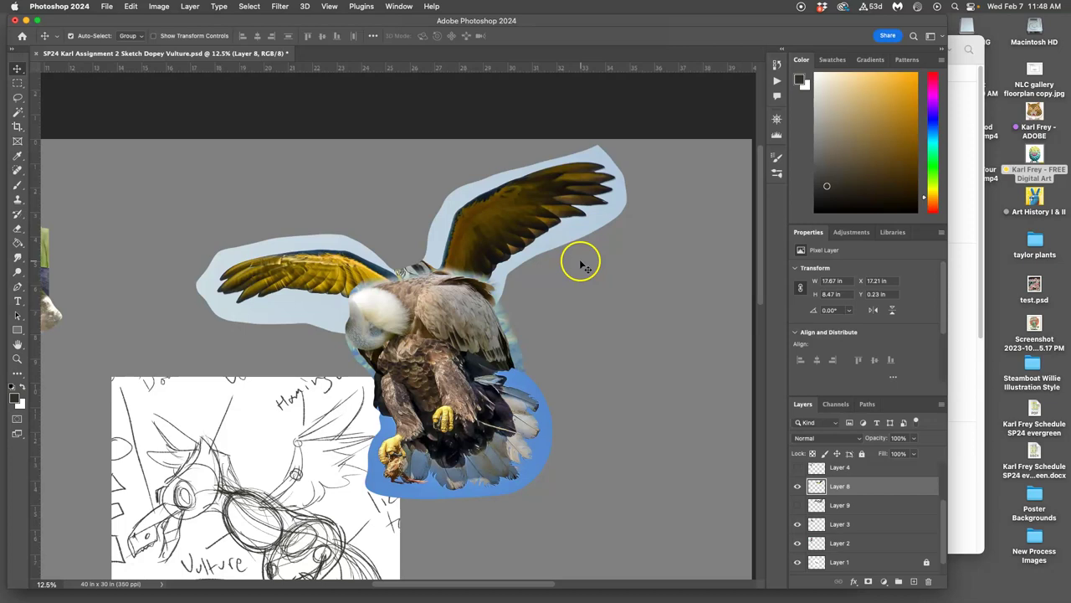
{"action": "scroll", "coordinate": [621, 288], "scroll_direction": "down", "scroll_amount": 5, "text": "alt"}
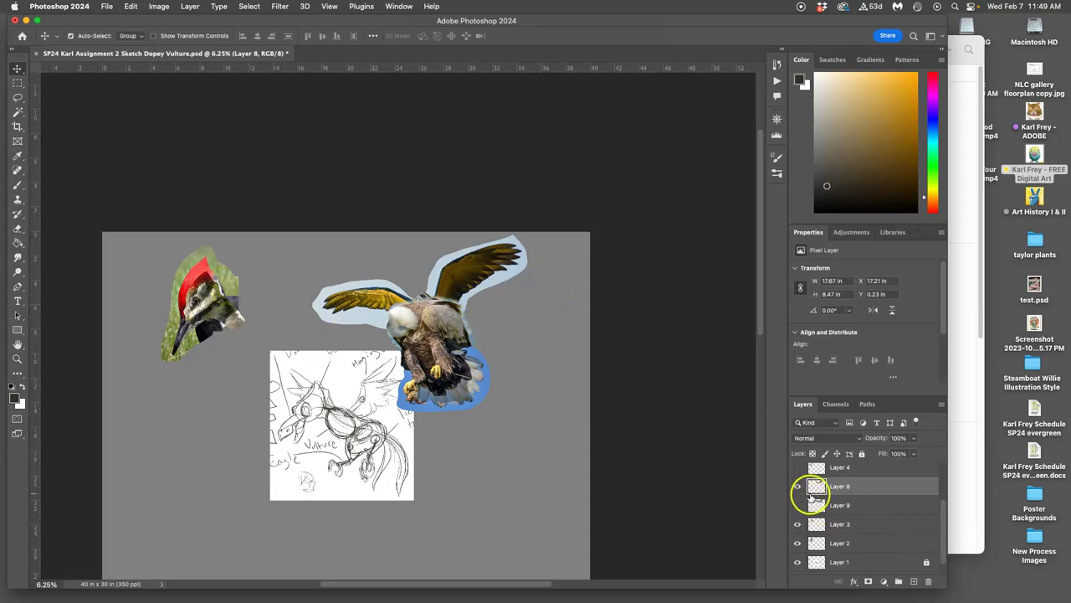
{"action": "scroll", "coordinate": [827, 497], "scroll_direction": "up", "scroll_amount": 2}
{"action": "scroll", "coordinate": [828, 498], "scroll_direction": "up", "scroll_amount": 1}
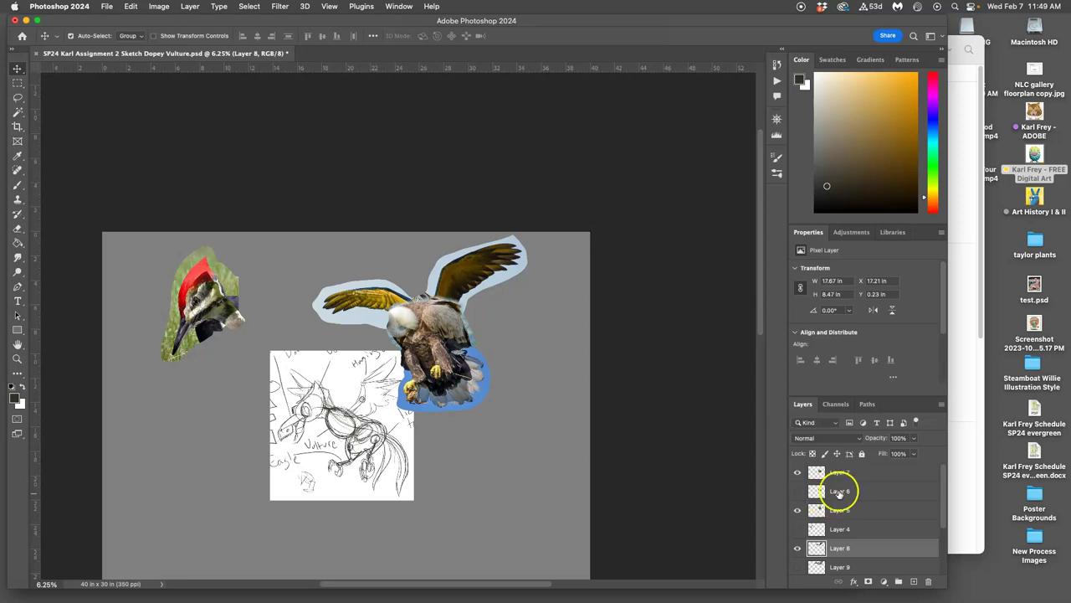
{"action": "scroll", "coordinate": [510, 441], "scroll_direction": "down", "scroll_amount": 1}
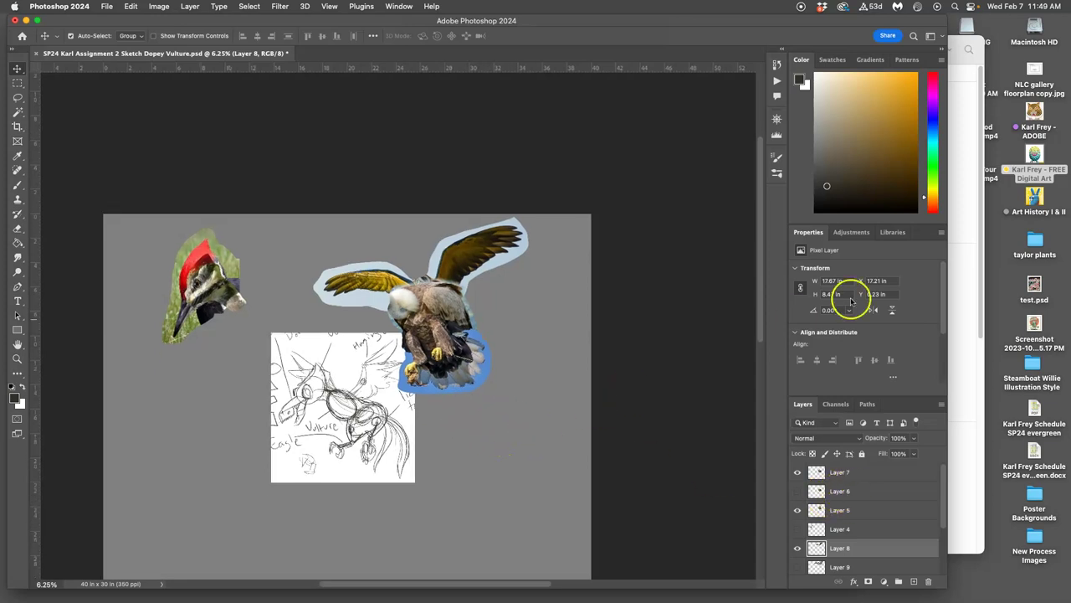
Scroll the reference assets folder to the green-tagged photos and slightly reposition the parrot wings
{"action": "left_click", "coordinate": [967, 260]}
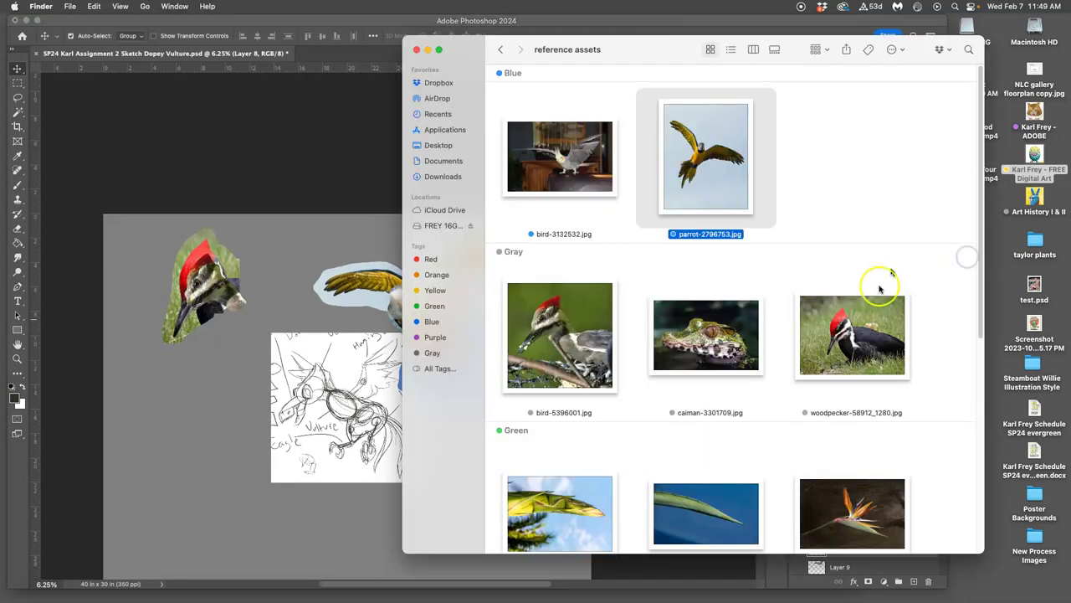
{"action": "scroll", "coordinate": [783, 360], "scroll_direction": "down", "scroll_amount": 2}
{"action": "scroll", "coordinate": [783, 359], "scroll_direction": "down", "scroll_amount": 2}
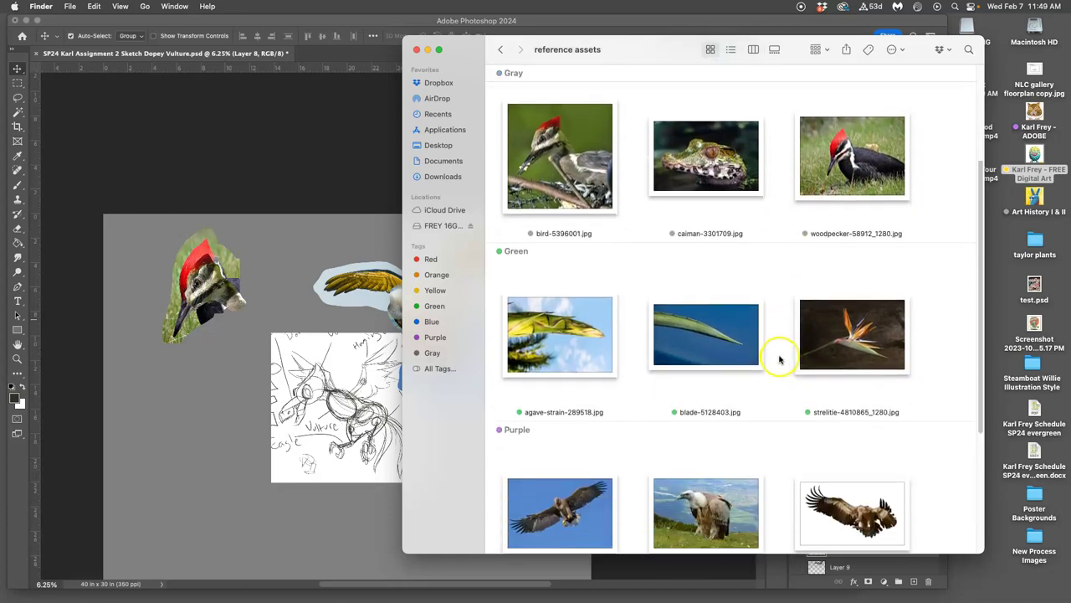
{"action": "left_click", "coordinate": [300, 391]}
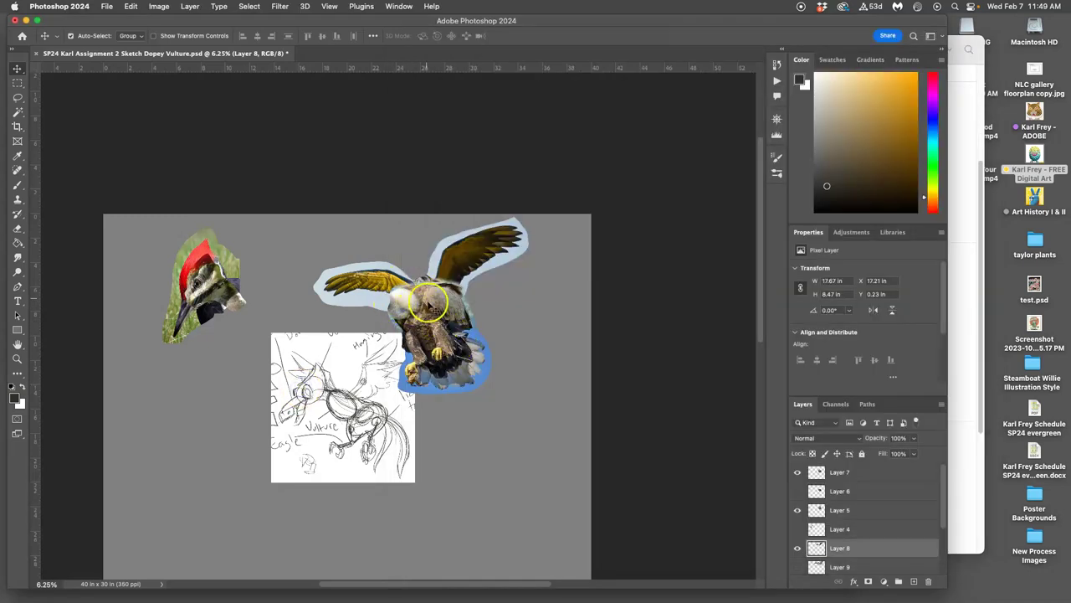
{"action": "left_click_drag", "start_coordinate": [431, 310], "coordinate": [430, 335]}
{"action": "left_click", "coordinate": [961, 354]}
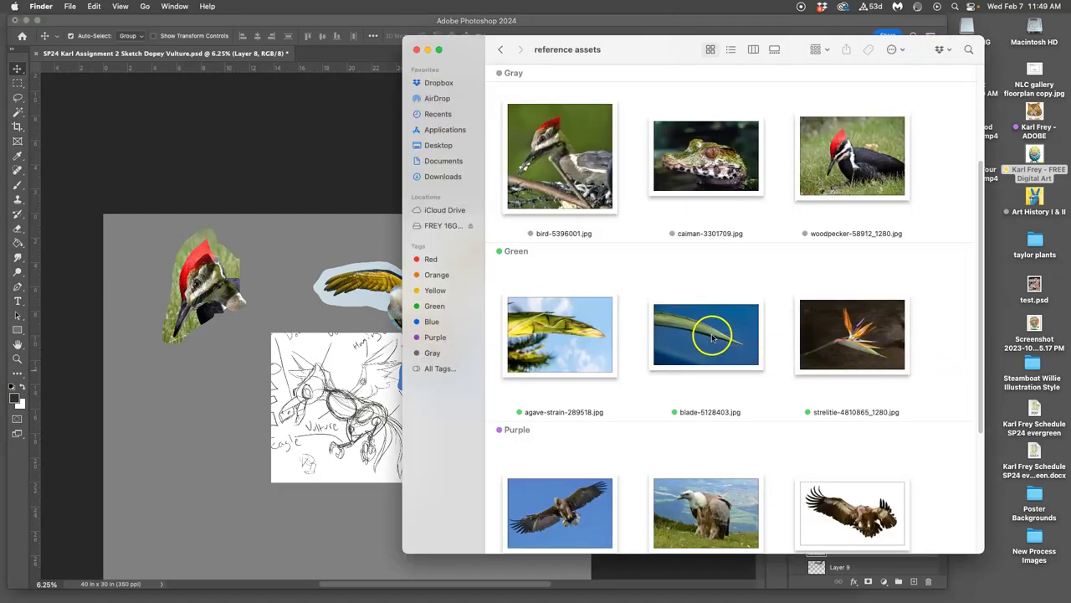
Place blade-5128403.jpg, rotate it about 34°, scale it down and move it beneath the eagle
{"action": "left_click_drag", "start_coordinate": [718, 331], "coordinate": [347, 457]}
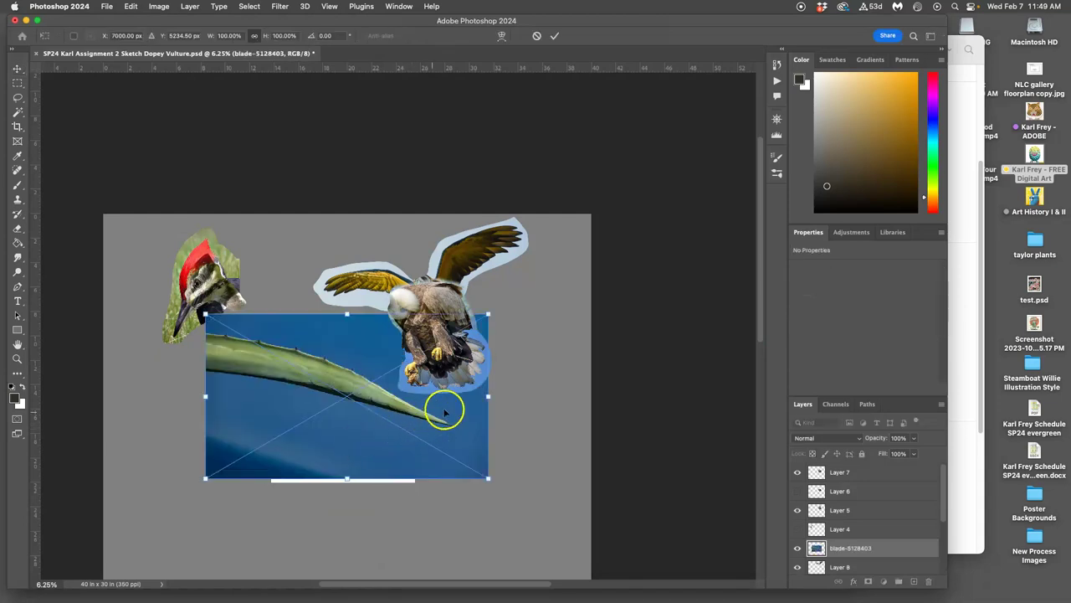
{"action": "left_click_drag", "start_coordinate": [507, 338], "coordinate": [484, 431]}
{"action": "left_click_drag", "start_coordinate": [403, 426], "coordinate": [527, 424]}
{"action": "left_click_drag", "start_coordinate": [398, 248], "coordinate": [482, 362]}
{"action": "left_click_drag", "start_coordinate": [484, 411], "coordinate": [478, 368]}
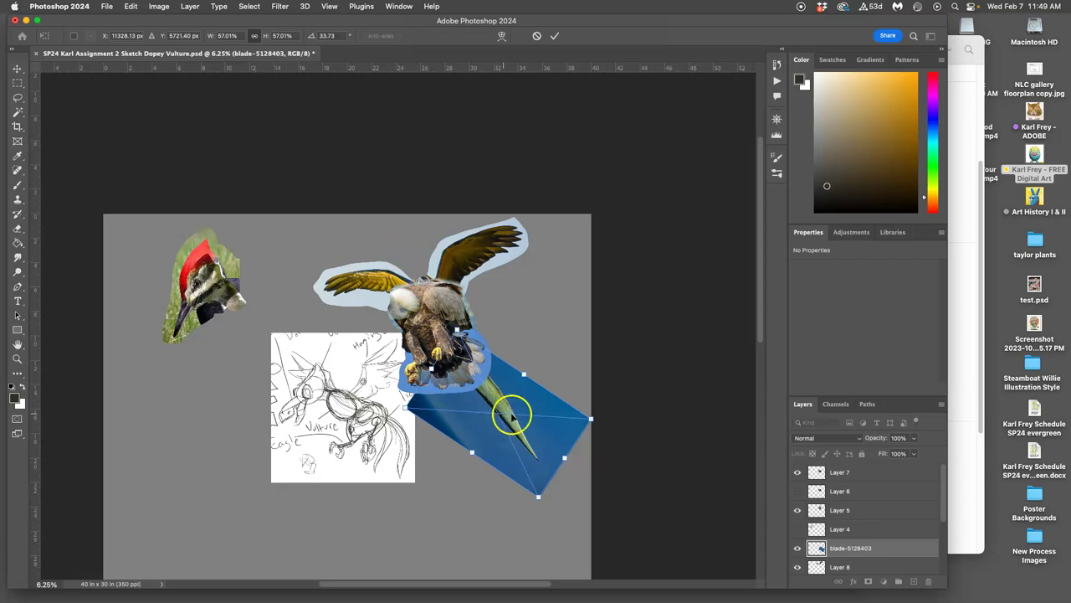
Warp the blade's tip into a curve, commit it, and move the blade lower
{"action": "right_click", "coordinate": [529, 441]}
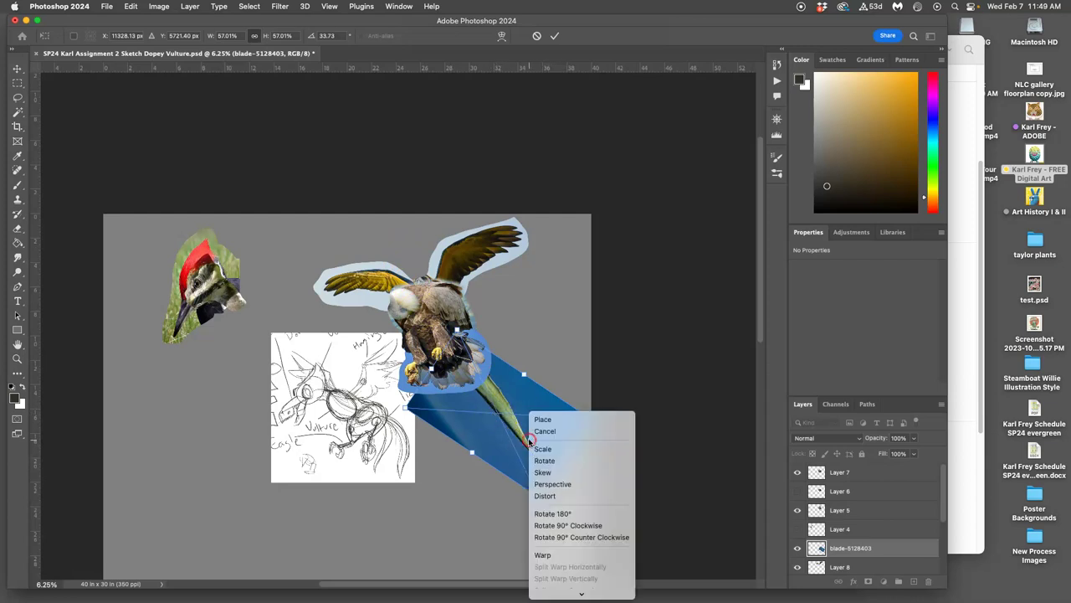
{"action": "left_click", "coordinate": [545, 555]}
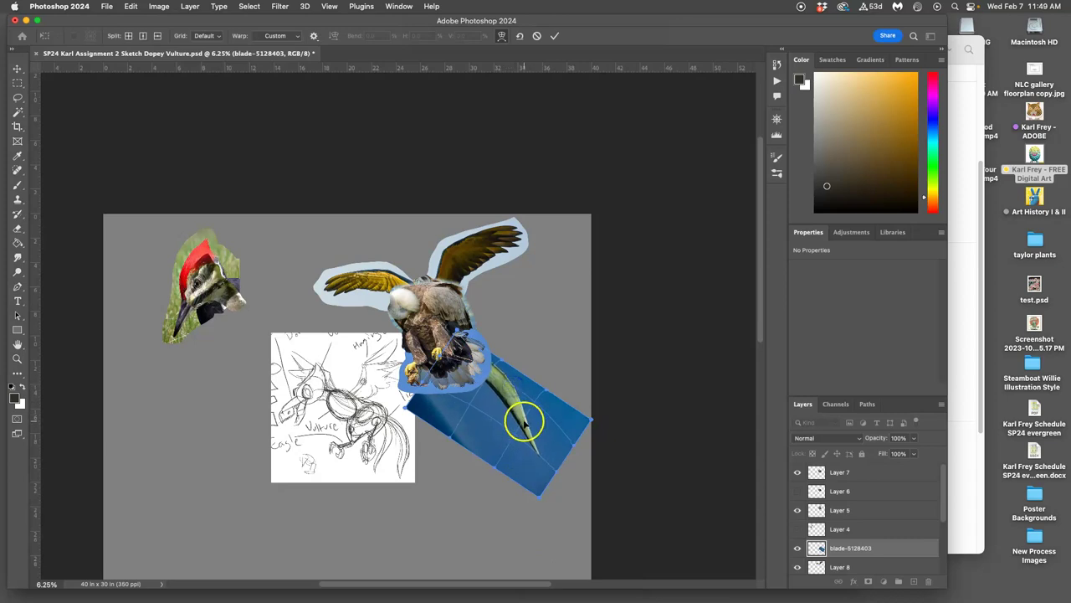
{"action": "mouse_move", "coordinate": [479, 369]}
{"action": "left_mouse_down"}
{"action": "mouse_move", "coordinate": [465, 362]}
{"action": "mouse_move", "coordinate": [489, 352]}
{"action": "left_mouse_up"}
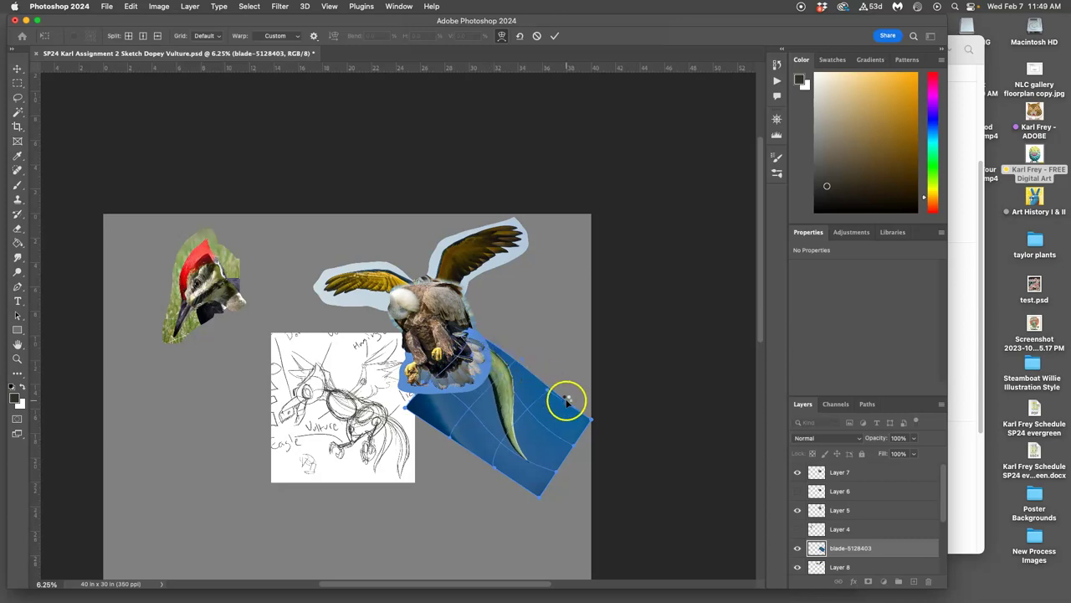
{"action": "key", "text": "Return"}
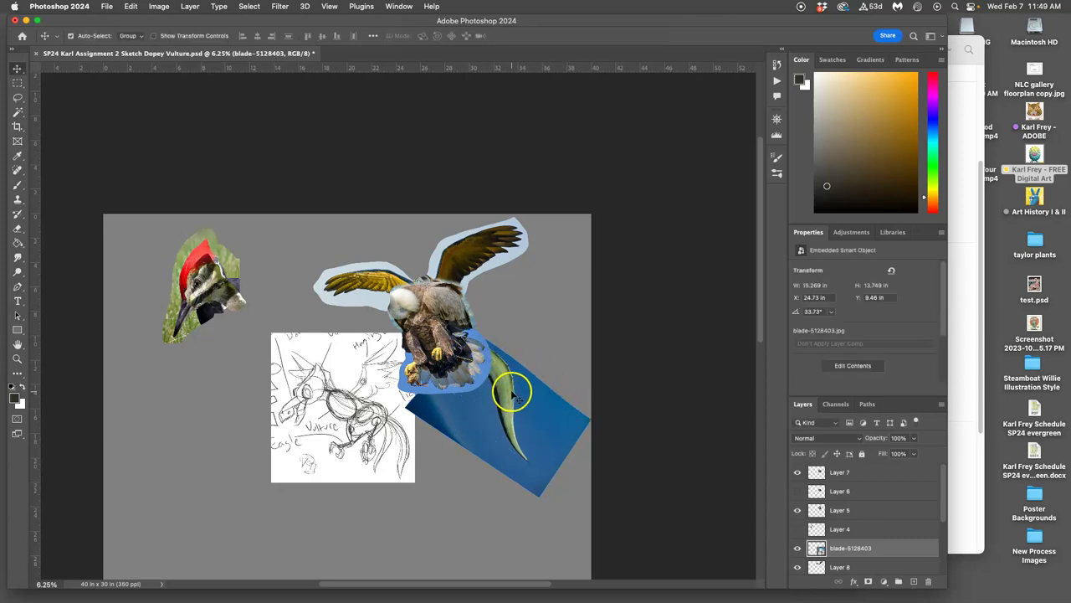
{"action": "left_click_drag", "start_coordinate": [516, 400], "coordinate": [519, 444]}
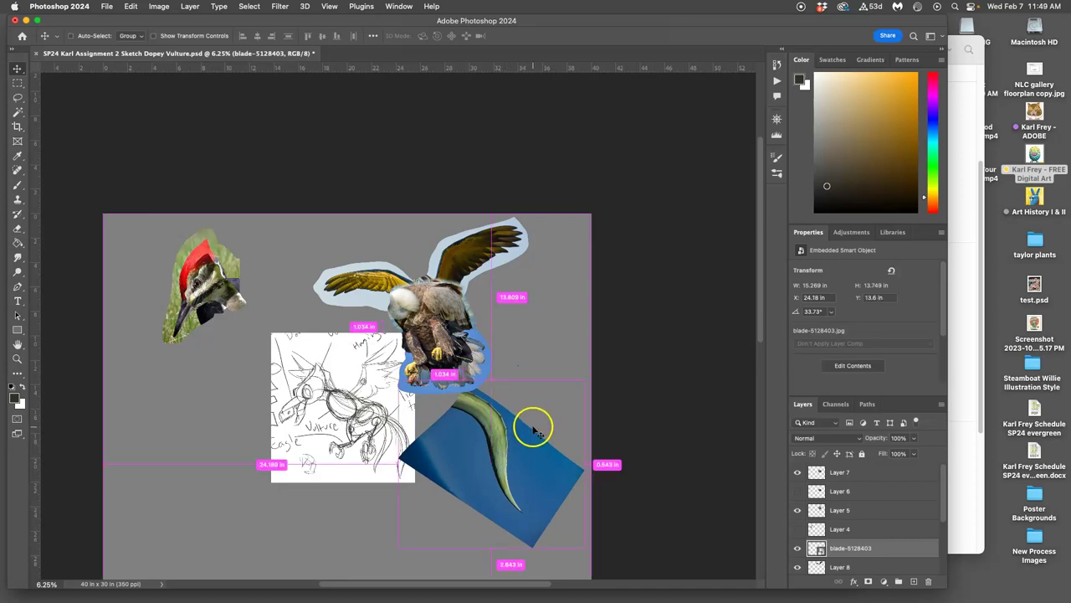
Rotate the blade to about 54° and move it up-left under the eagle's body
{"action": "key", "text": "super+t"}
{"action": "left_click_drag", "start_coordinate": [583, 403], "coordinate": [572, 442]}
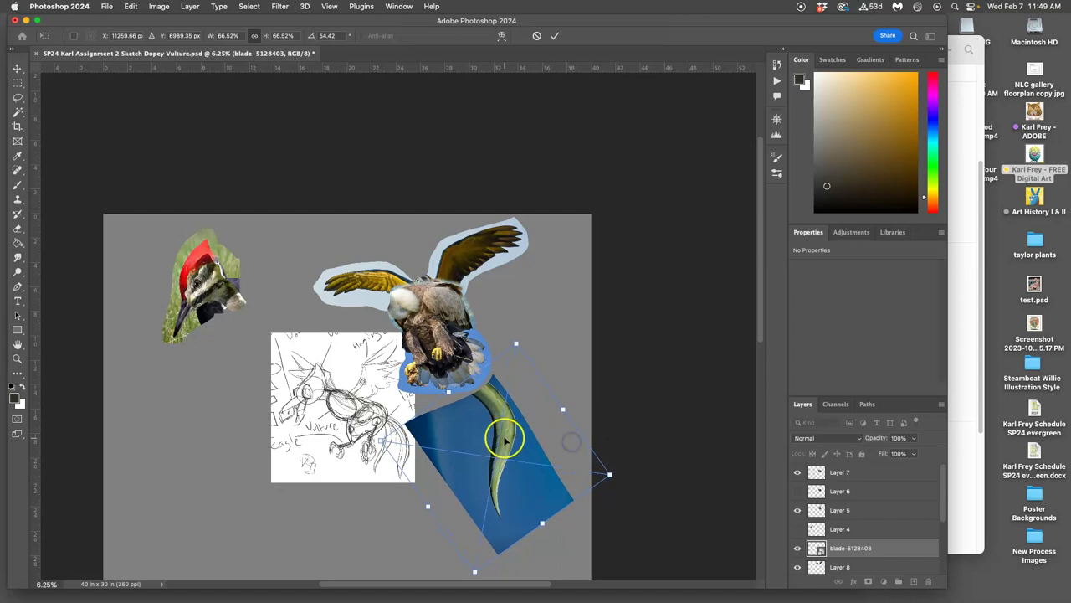
{"action": "left_click_drag", "start_coordinate": [503, 435], "coordinate": [484, 399]}
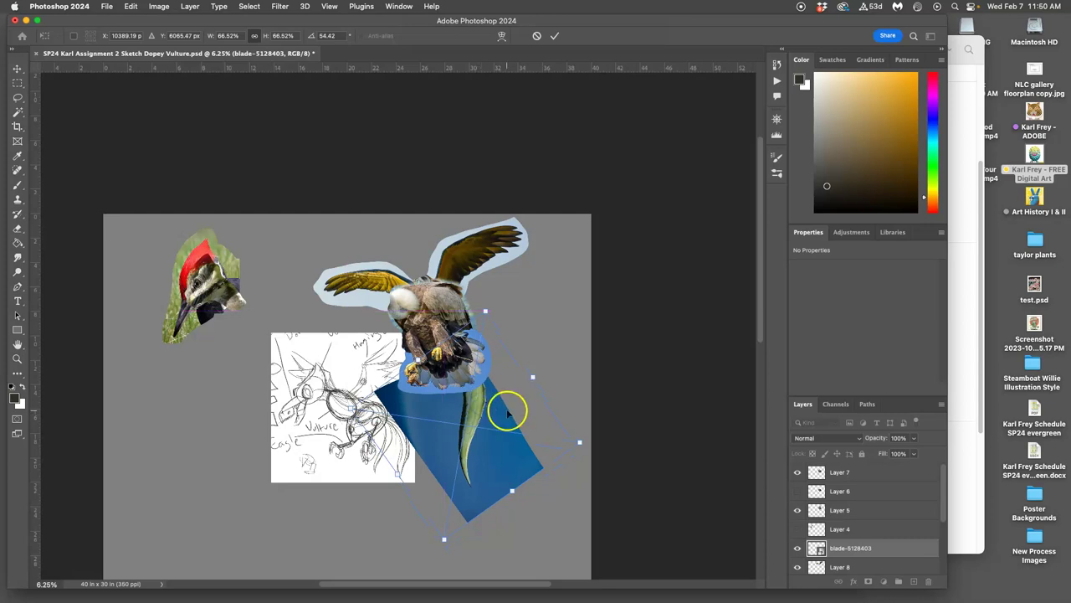
{"action": "key", "text": "Return"}
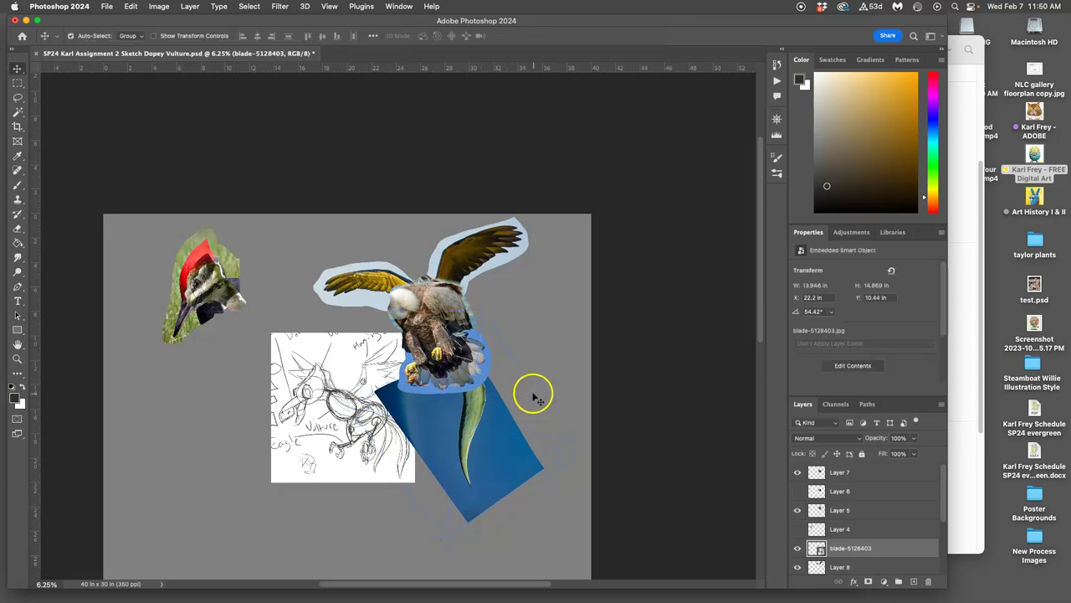
{"action": "left_click", "coordinate": [534, 397]}
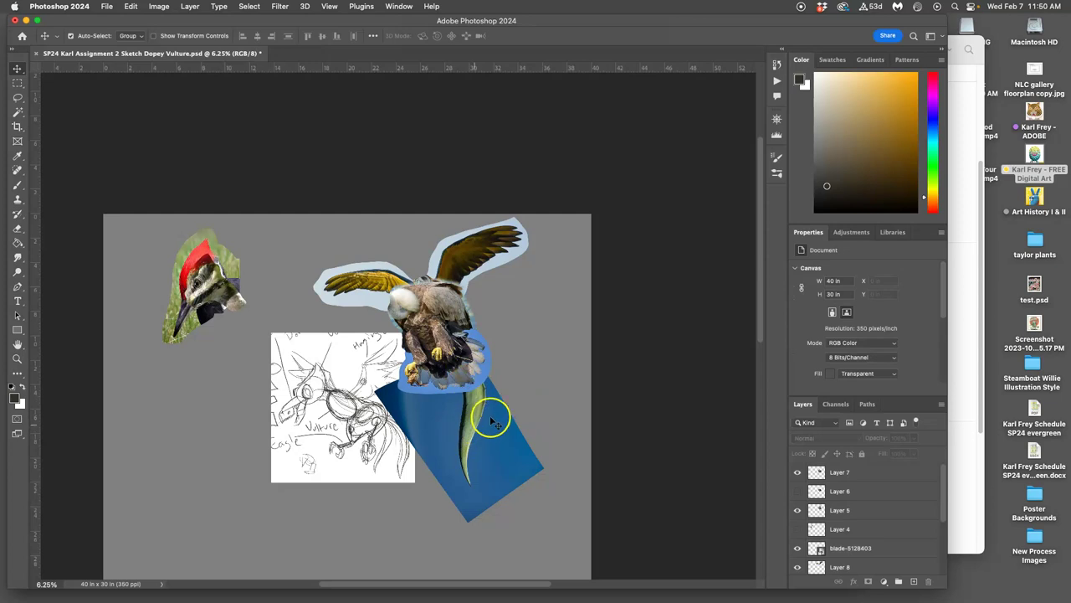
Move the blade layer to the top of the stack, in front of the eagle
{"action": "left_click", "coordinate": [963, 326]}
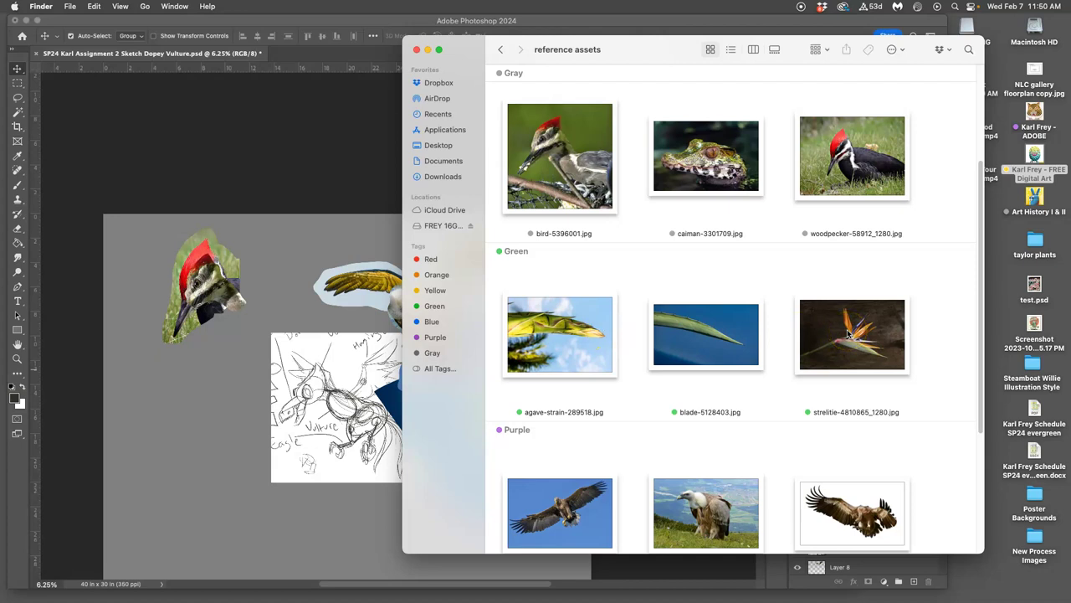
{"action": "left_click", "coordinate": [381, 406]}
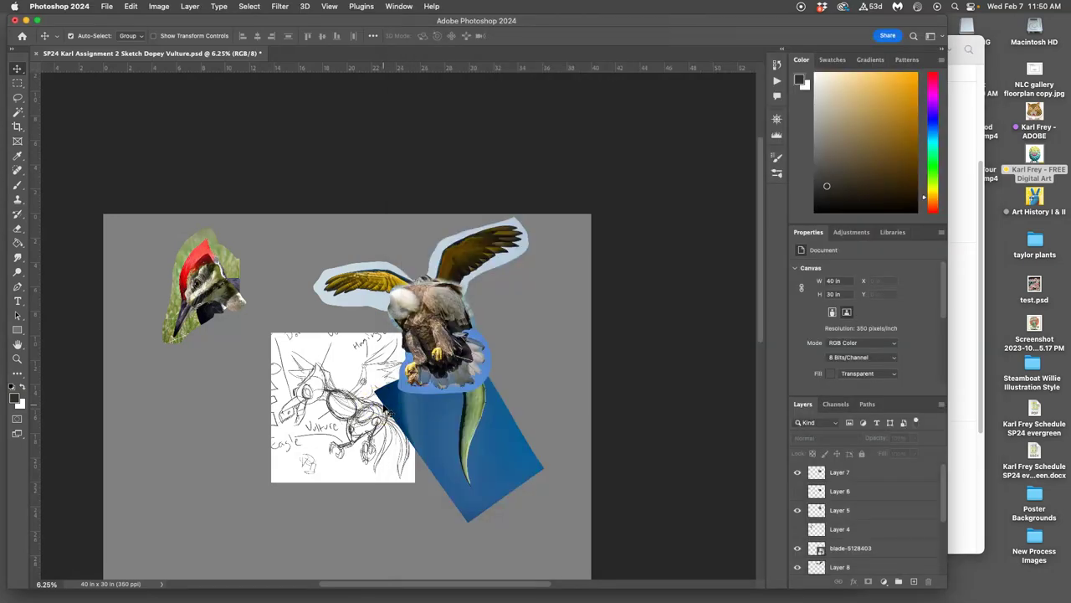
{"action": "left_click", "coordinate": [475, 421]}
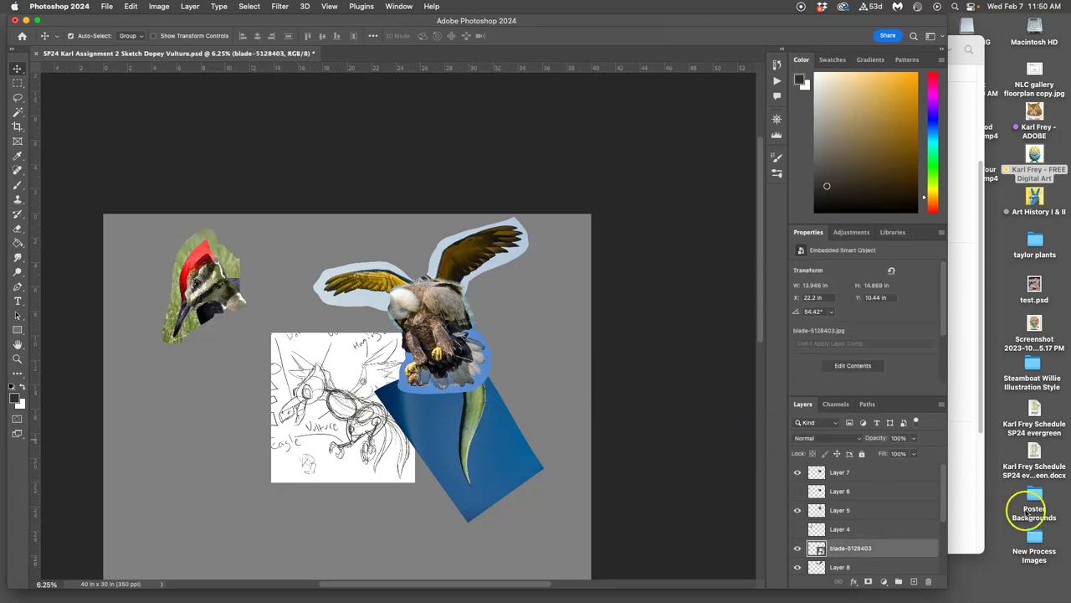
{"action": "left_click_drag", "start_coordinate": [860, 548], "coordinate": [847, 460]}
{"action": "left_click_drag", "start_coordinate": [842, 545], "coordinate": [841, 465]}
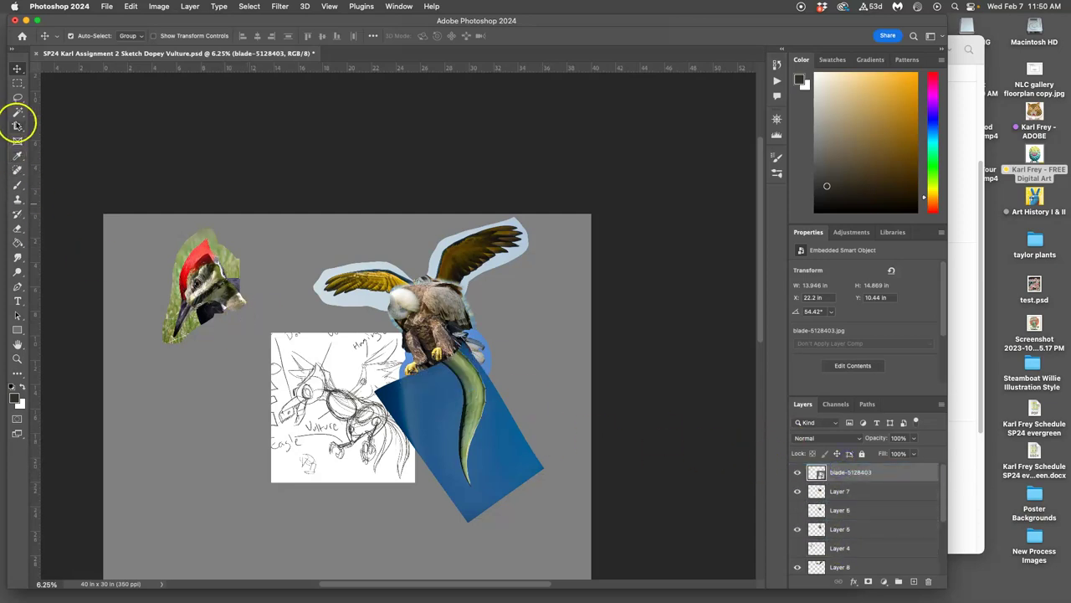
Lasso the agave leaf onto a hidden Layer 10 and delete the blade-5128403 layer
{"action": "left_click", "coordinate": [16, 97]}
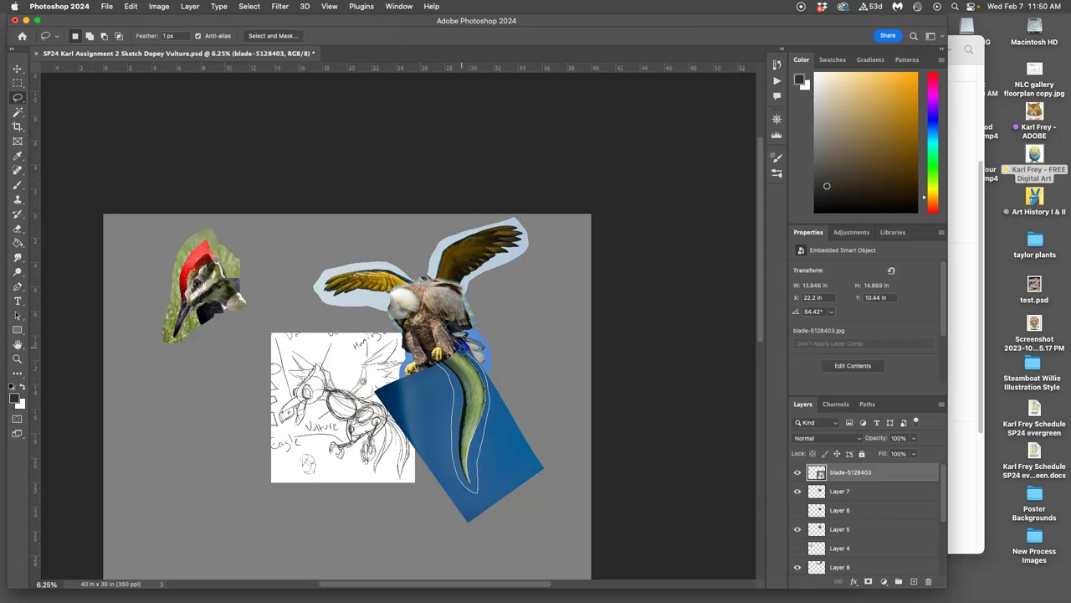
{"action": "left_click_drag", "start_coordinate": [450, 347], "coordinate": [449, 344]}
{"action": "key", "text": "super+j"}
{"action": "left_click", "coordinate": [799, 473]}
{"action": "left_click", "coordinate": [841, 492]}
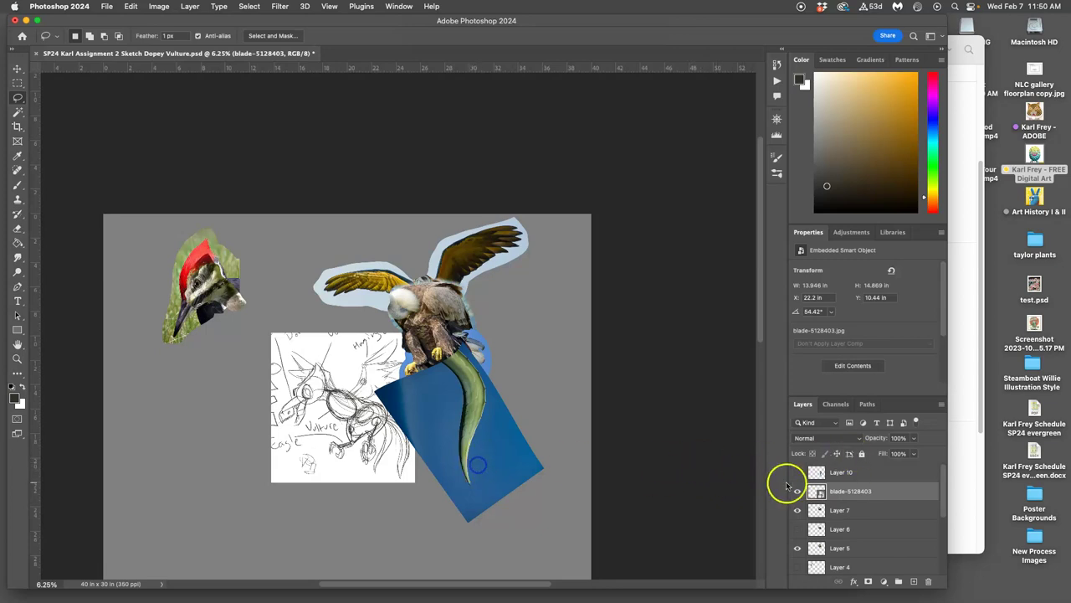
{"action": "key", "text": "Delete"}
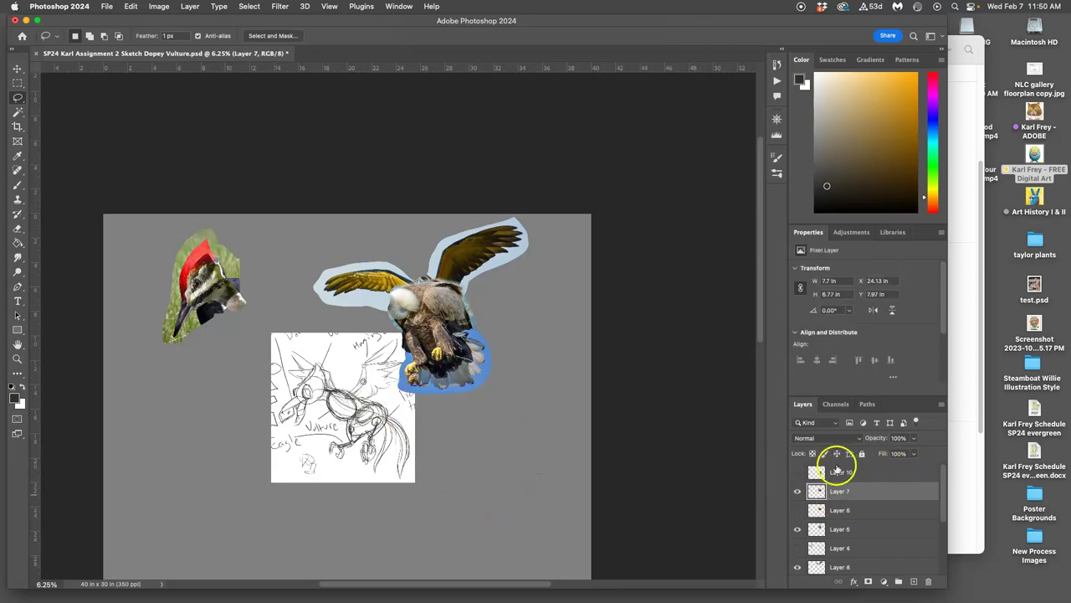
Show Layer 10 and place the blade photo again, rotated about 72° and scaled to ~61%
{"action": "left_click", "coordinate": [797, 472]}
{"action": "left_click", "coordinate": [954, 343]}
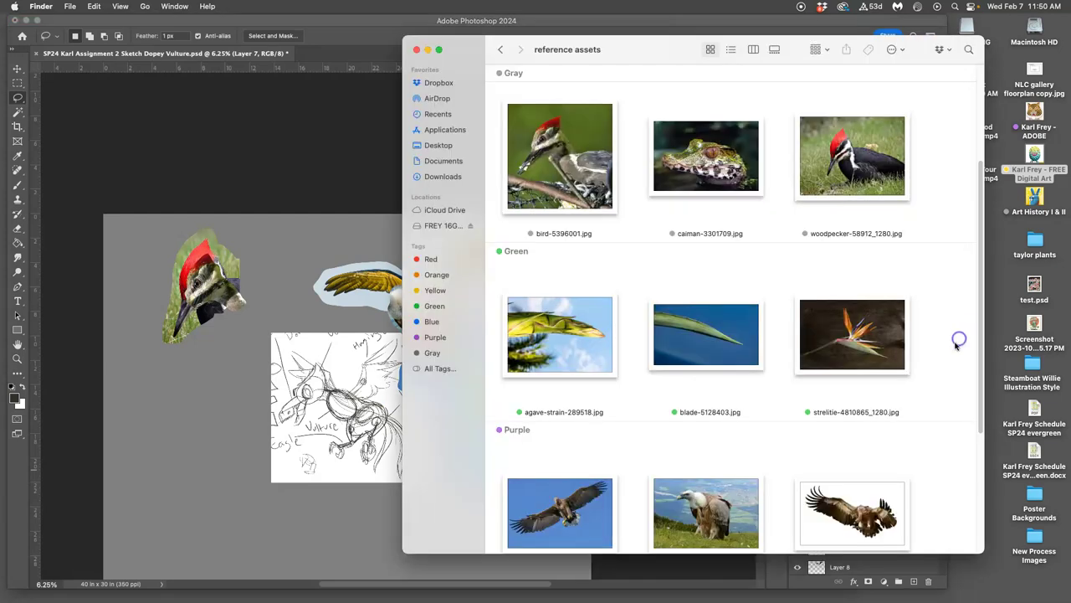
{"action": "left_click_drag", "start_coordinate": [778, 351], "coordinate": [367, 503]}
{"action": "left_click_drag", "start_coordinate": [506, 461], "coordinate": [326, 530]}
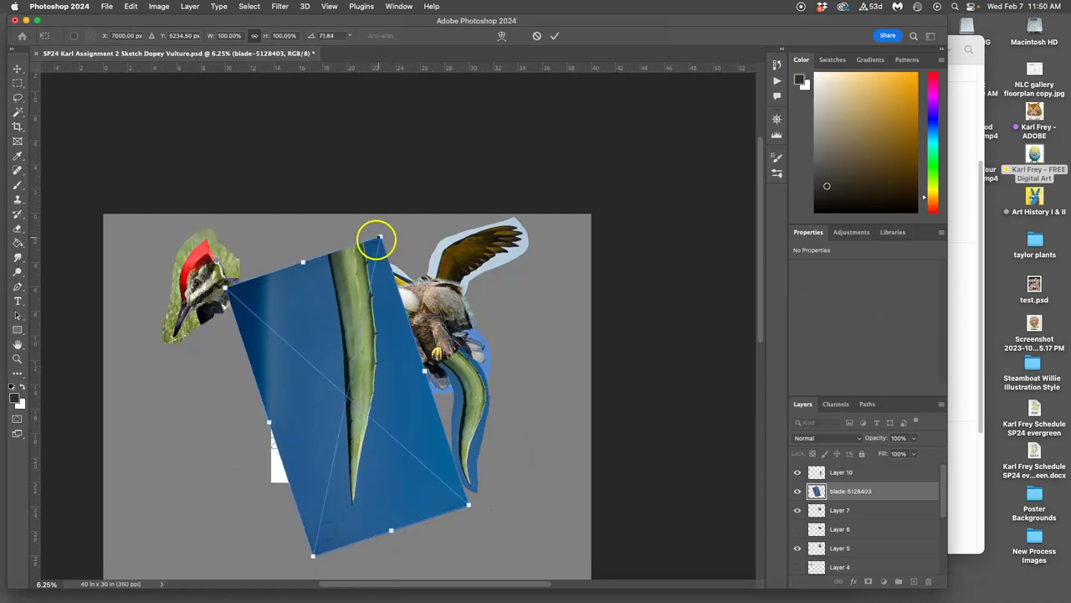
{"action": "left_click_drag", "start_coordinate": [380, 238], "coordinate": [354, 374]}
Warp the new blade into a rightward curve and apply the warp
{"action": "right_click", "coordinate": [355, 433]}
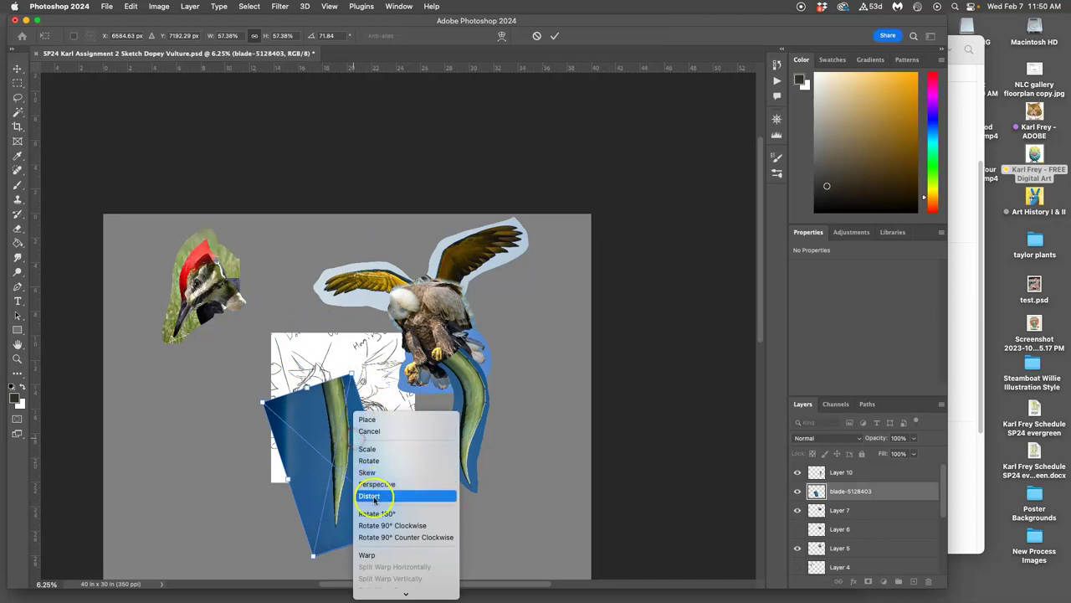
{"action": "left_click", "coordinate": [368, 555]}
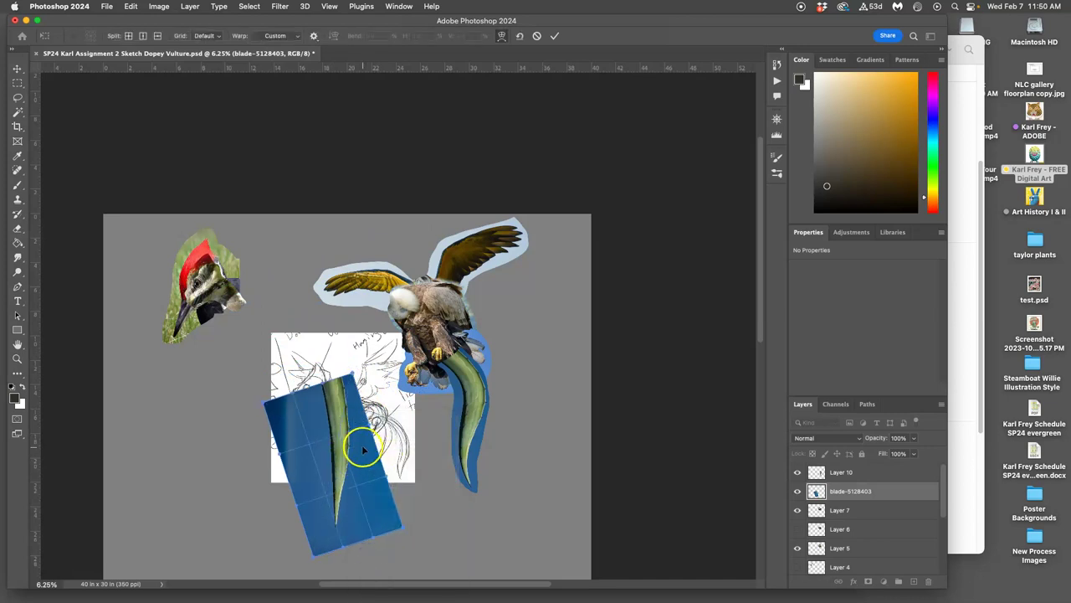
{"action": "left_click_drag", "start_coordinate": [363, 442], "coordinate": [374, 442]}
{"action": "left_click_drag", "start_coordinate": [357, 497], "coordinate": [348, 478]}
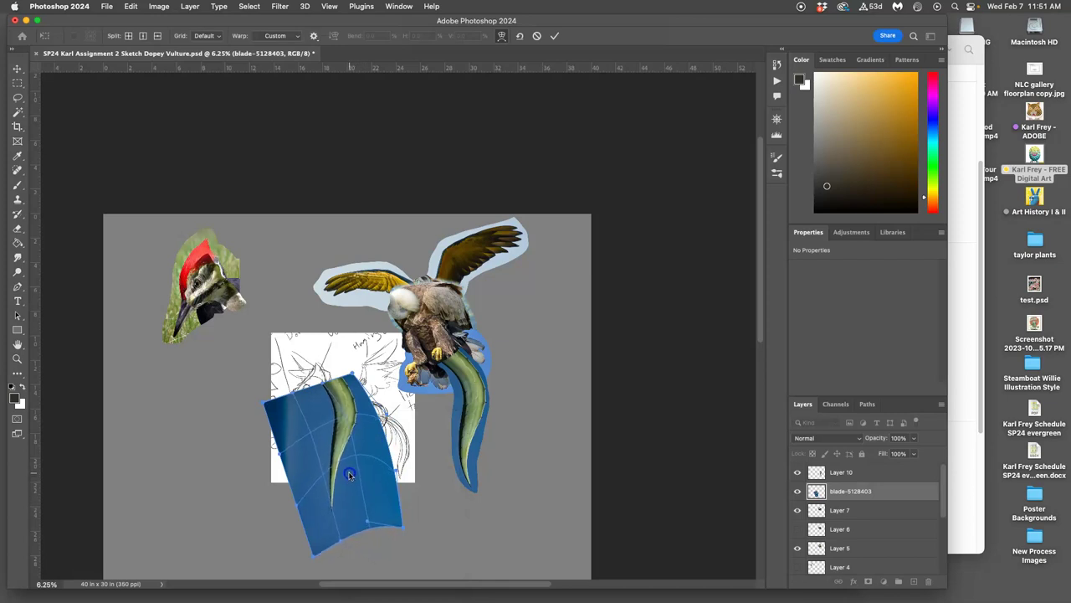
{"action": "left_click_drag", "start_coordinate": [328, 409], "coordinate": [354, 384]}
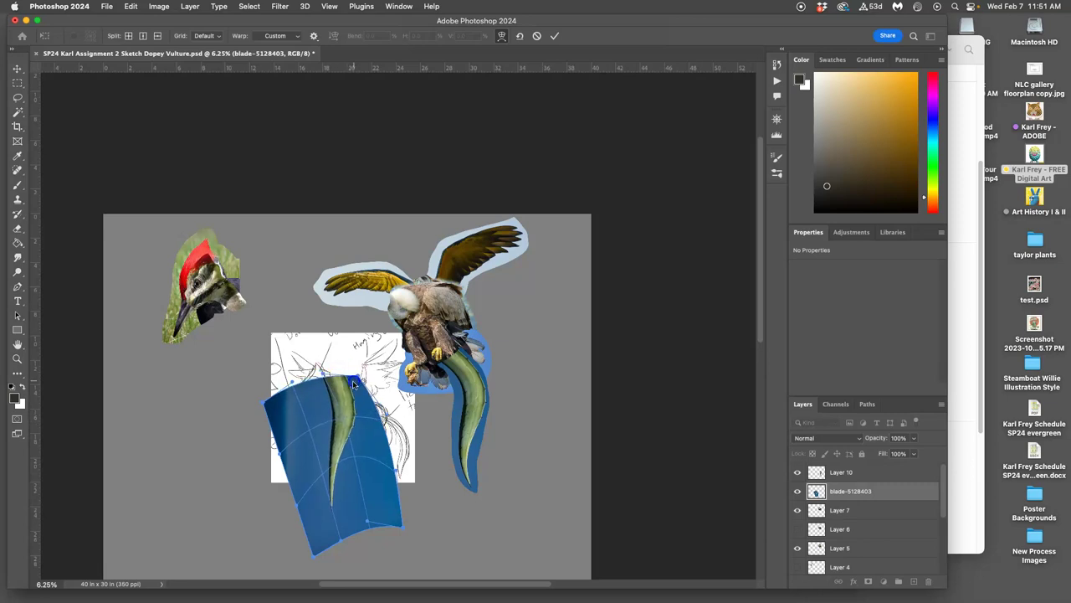
{"action": "left_click", "coordinate": [351, 405]}
{"action": "key", "text": "Return"}
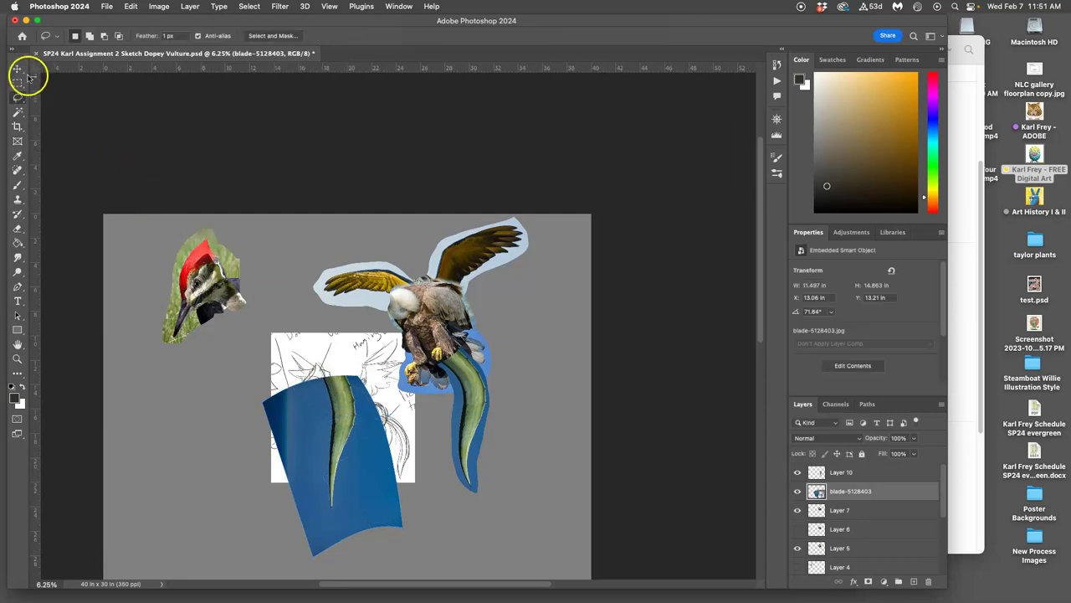
Move the blade under the eagle's talons, rotate it to about 74° and shrink it slightly
{"action": "key", "text": "super+t"}
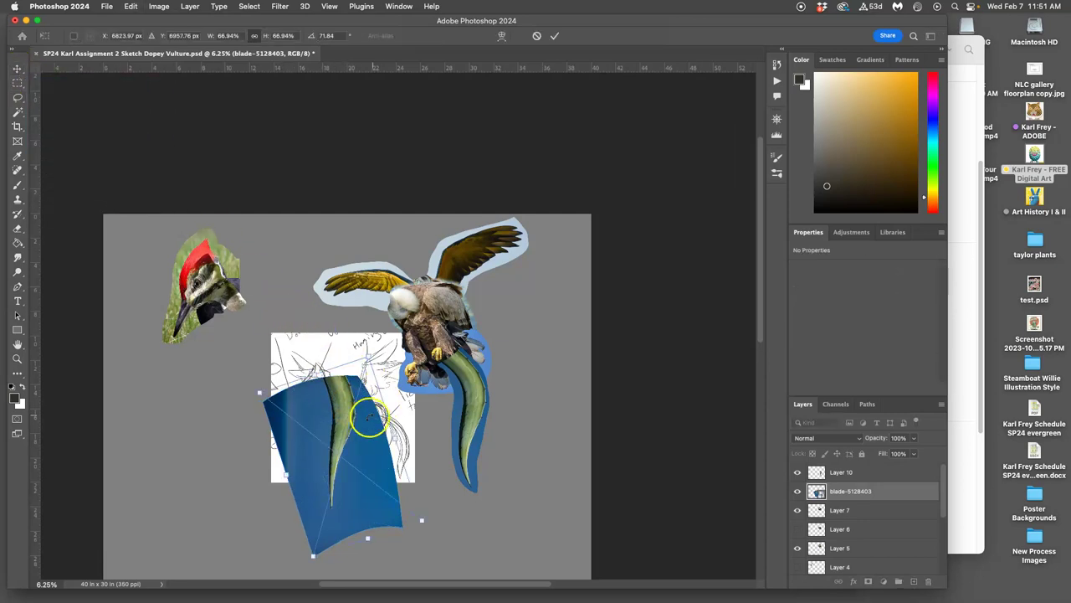
{"action": "left_click_drag", "start_coordinate": [350, 416], "coordinate": [449, 386]}
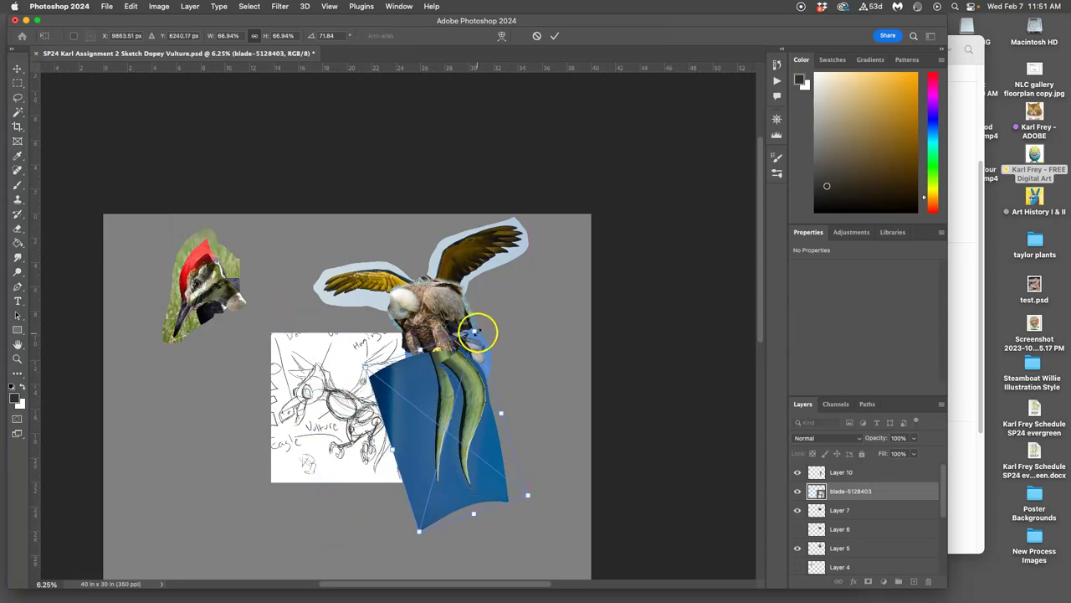
{"action": "left_click_drag", "start_coordinate": [487, 325], "coordinate": [487, 334]}
{"action": "left_click_drag", "start_coordinate": [426, 348], "coordinate": [427, 350]}
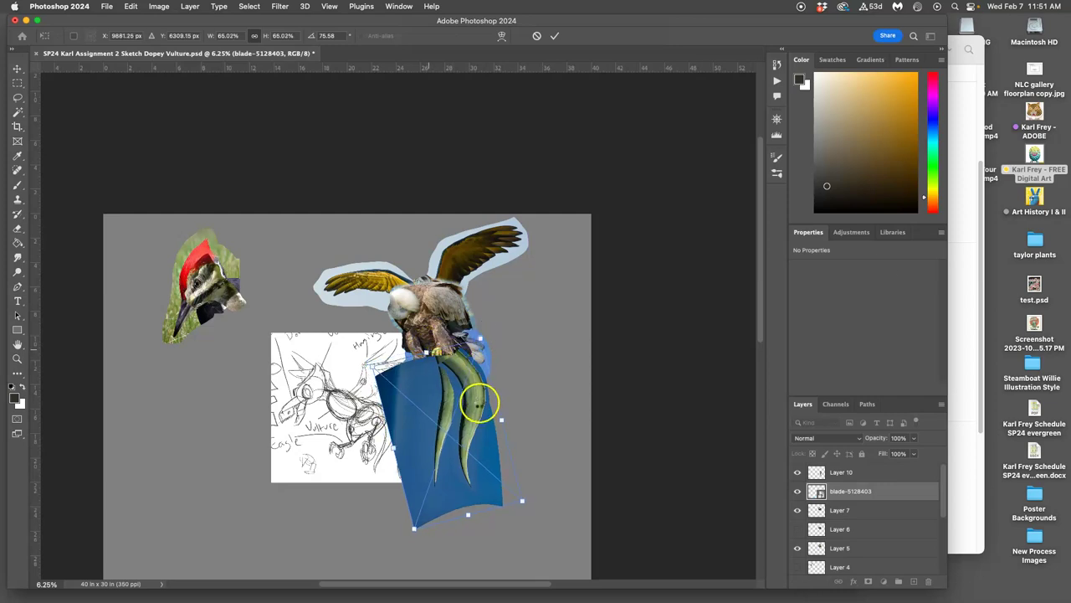
{"action": "key", "text": "Return"}
{"action": "key", "text": "l"}
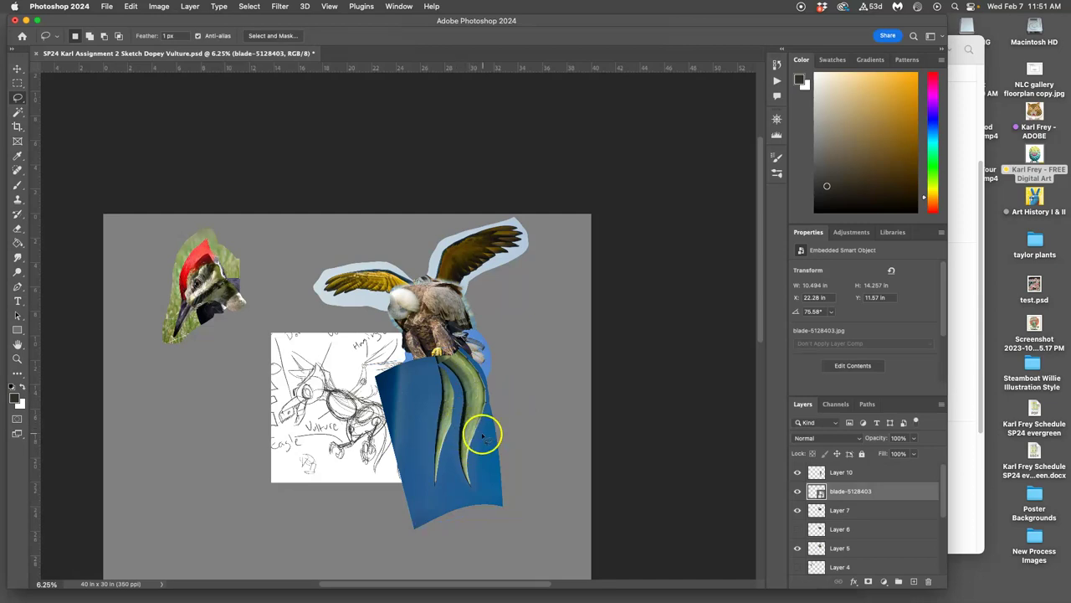
Copy the lassoed second blade onto Layer 11, delete blade-5128403, and show Layer 10 again
{"action": "left_click", "coordinate": [797, 472]}
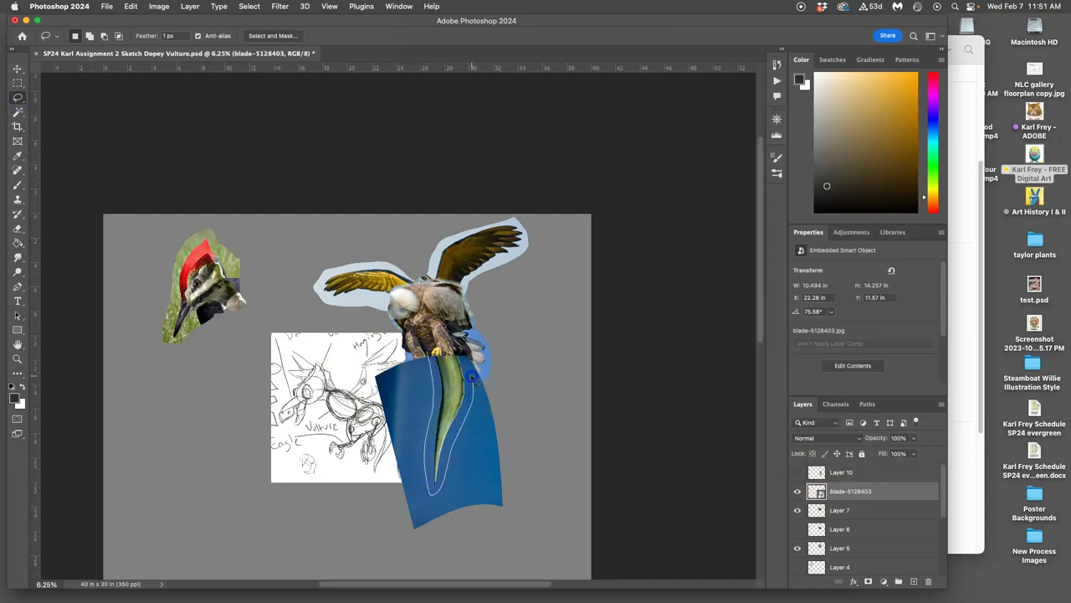
{"action": "key", "text": "ctrl+j"}
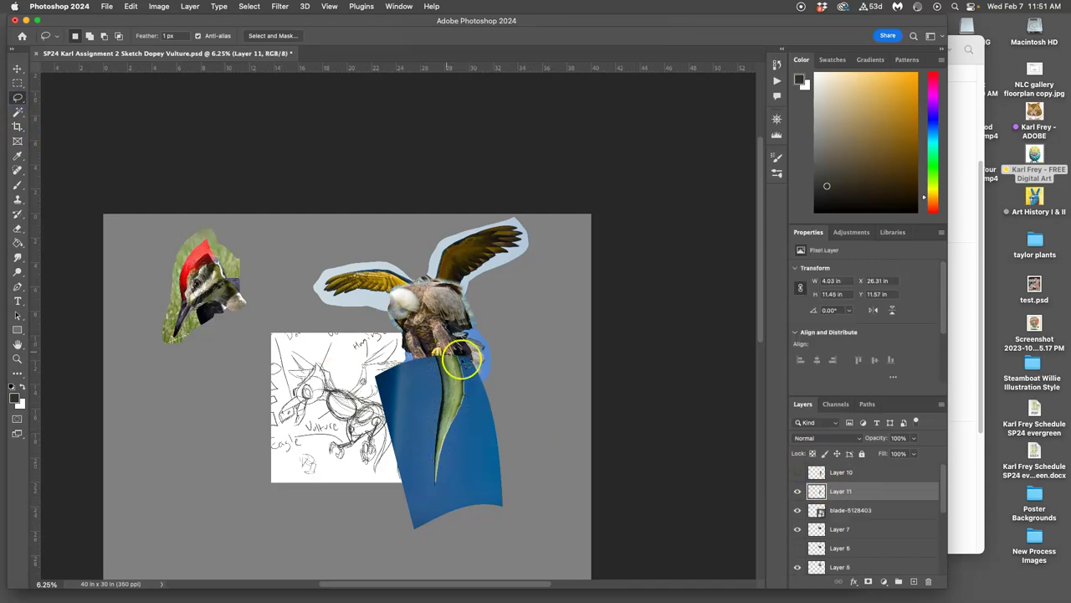
{"action": "left_click", "coordinate": [834, 511]}
{"action": "key", "text": "Delete"}
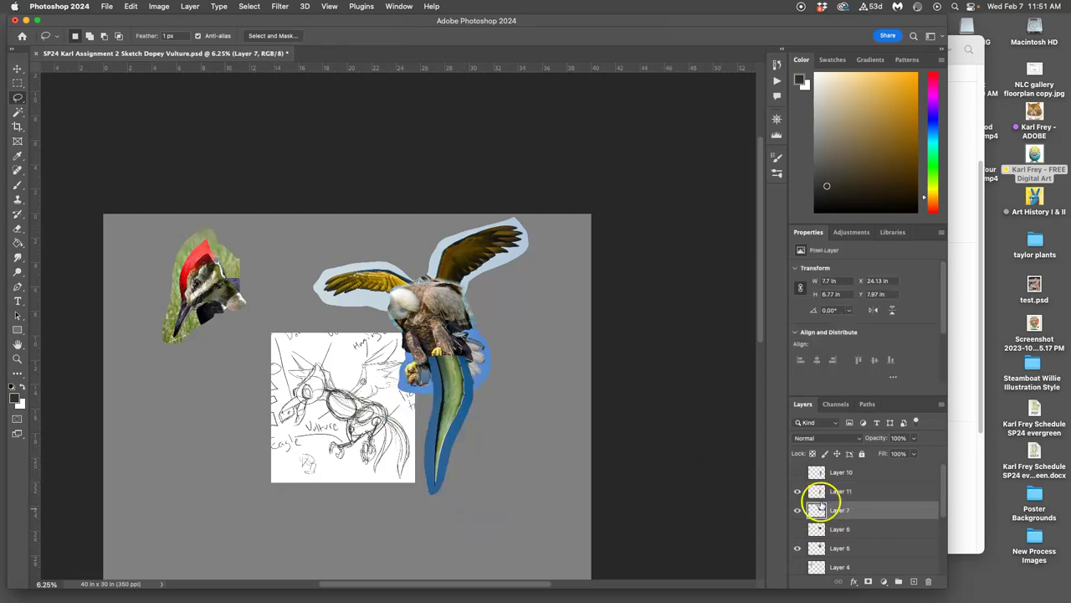
{"action": "left_click", "coordinate": [798, 473]}
Compare Layer 10 and Layer 11 by toggling Layer 10's visibility, then make Layer 10 active
{"action": "left_click", "coordinate": [847, 472]}
{"action": "left_click", "coordinate": [842, 491]}
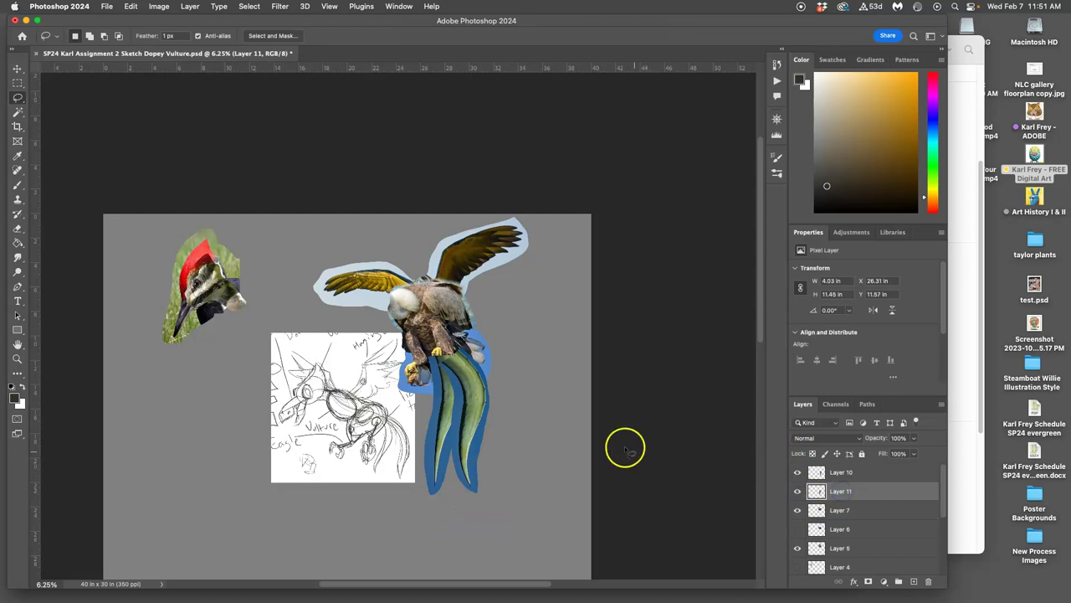
{"action": "scroll", "coordinate": [687, 460], "scroll_direction": "up", "scroll_amount": 5}
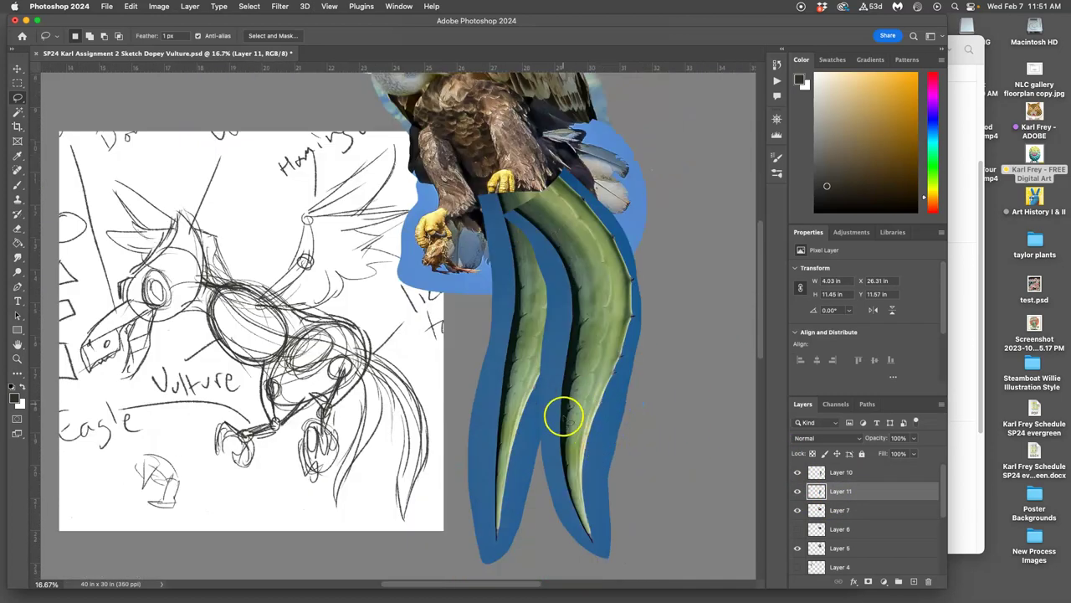
{"action": "left_click", "coordinate": [798, 472]}
{"action": "left_click", "coordinate": [798, 472]}
{"action": "left_click", "coordinate": [887, 473]}
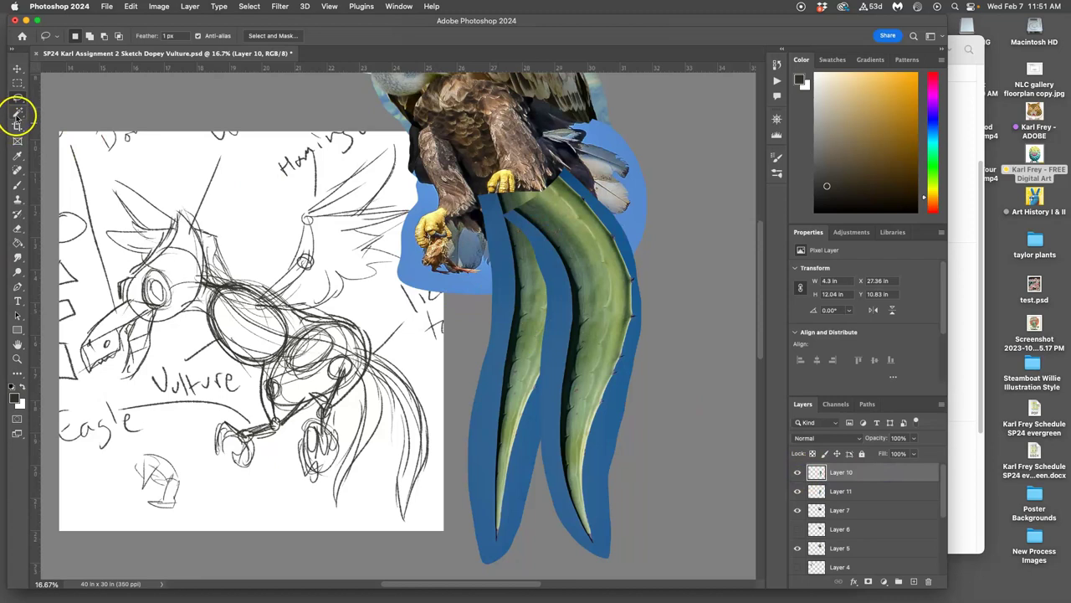
Magic Wand-select the blue sky around the blades, add the leftover specks, and inspect edges at 50%
{"action": "left_click", "coordinate": [17, 114]}
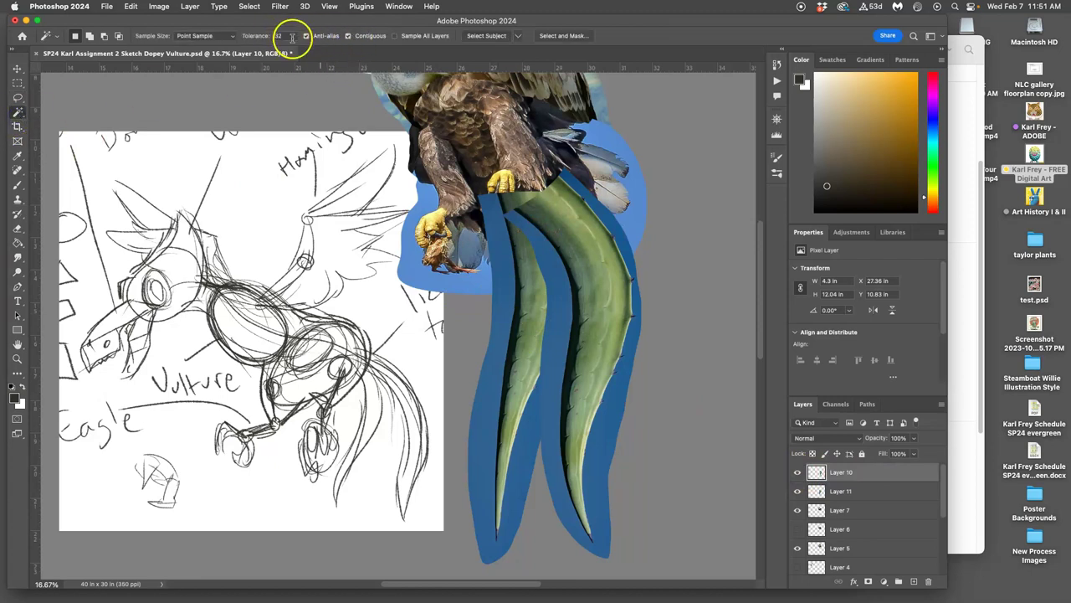
{"action": "left_click", "coordinate": [562, 350]}
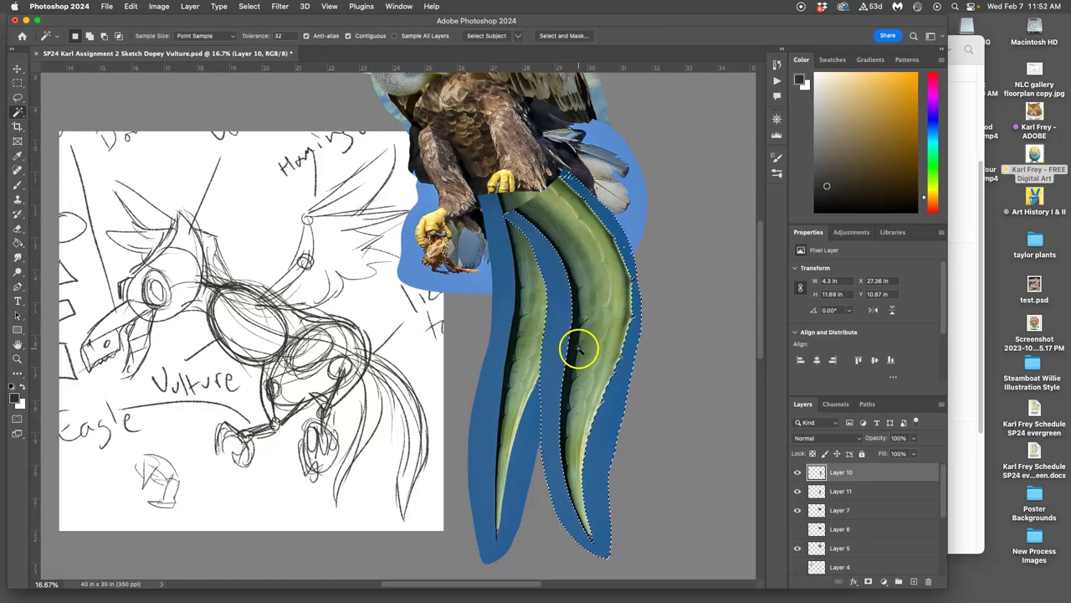
{"action": "key", "text": "super+plus"}
{"action": "key", "text": "super+plus"}
{"action": "key", "text": "super+plus"}
{"action": "mouse_move", "coordinate": [602, 338]}
{"action": "left_mouse_down"}
{"action": "mouse_move", "coordinate": [226, 430]}
{"action": "mouse_move", "coordinate": [12, 466]}
{"action": "left_mouse_up"}
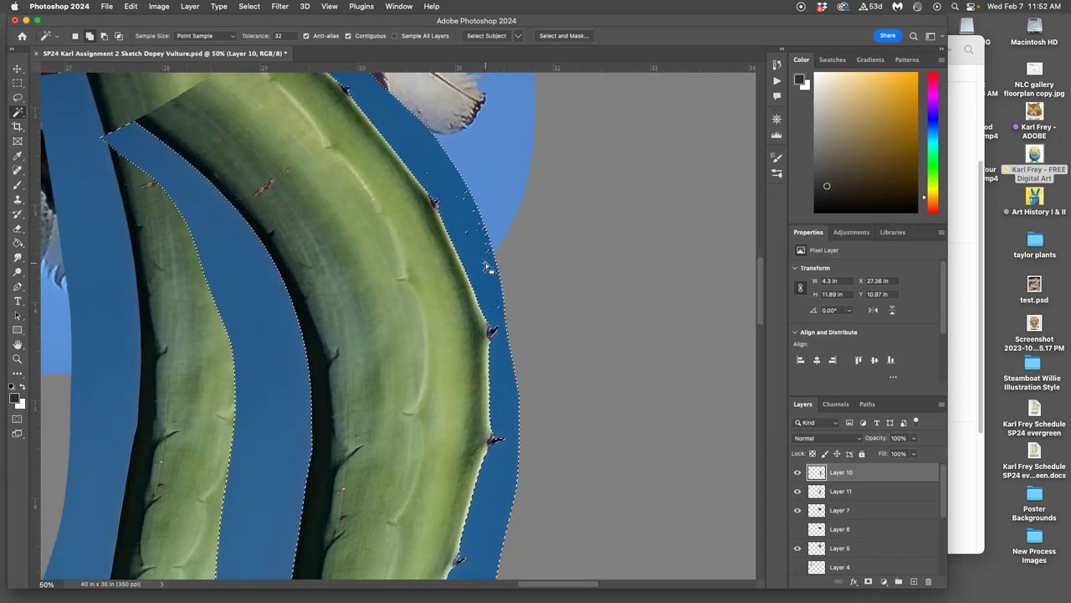
{"action": "left_click", "coordinate": [493, 253], "text": "shift"}
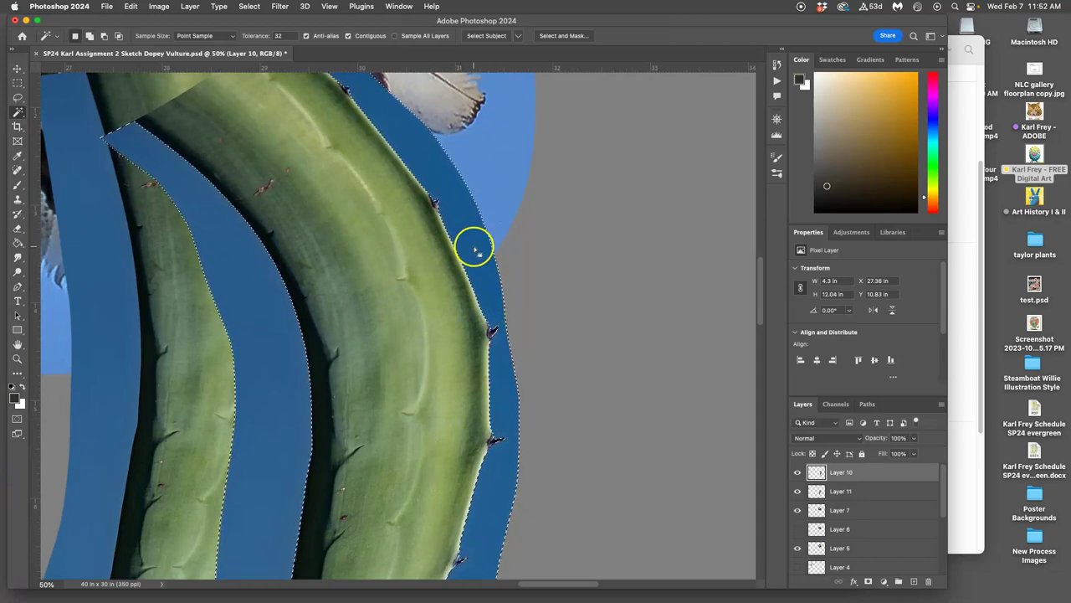
{"action": "scroll", "coordinate": [471, 244], "scroll_direction": "up", "scroll_amount": 3}
{"action": "scroll", "coordinate": [466, 249], "scroll_direction": "down", "scroll_amount": 15}
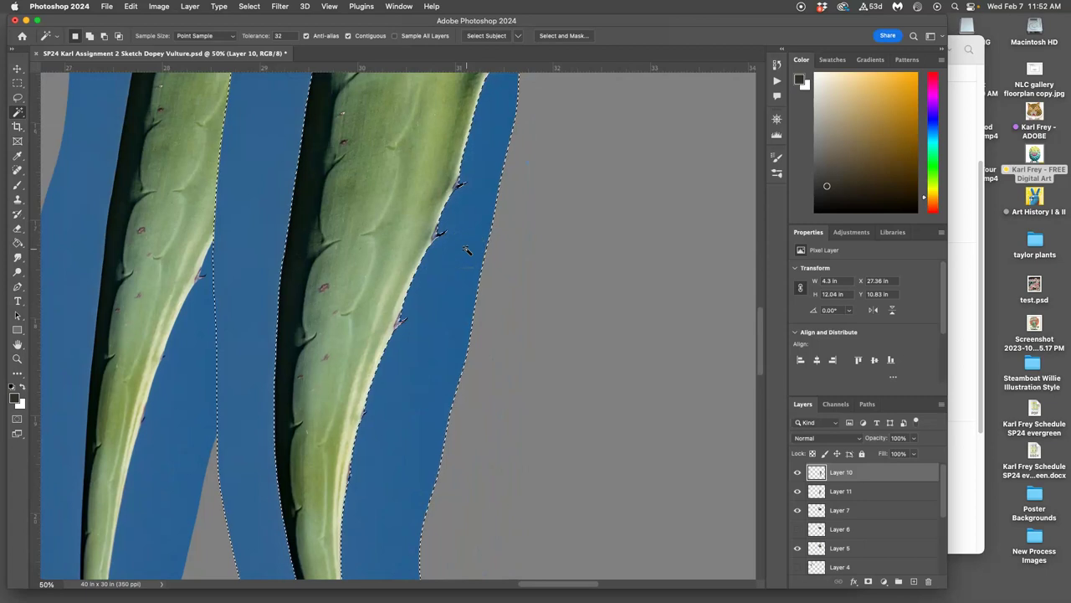
{"action": "left_click_drag", "start_coordinate": [427, 285], "coordinate": [310, 291]}
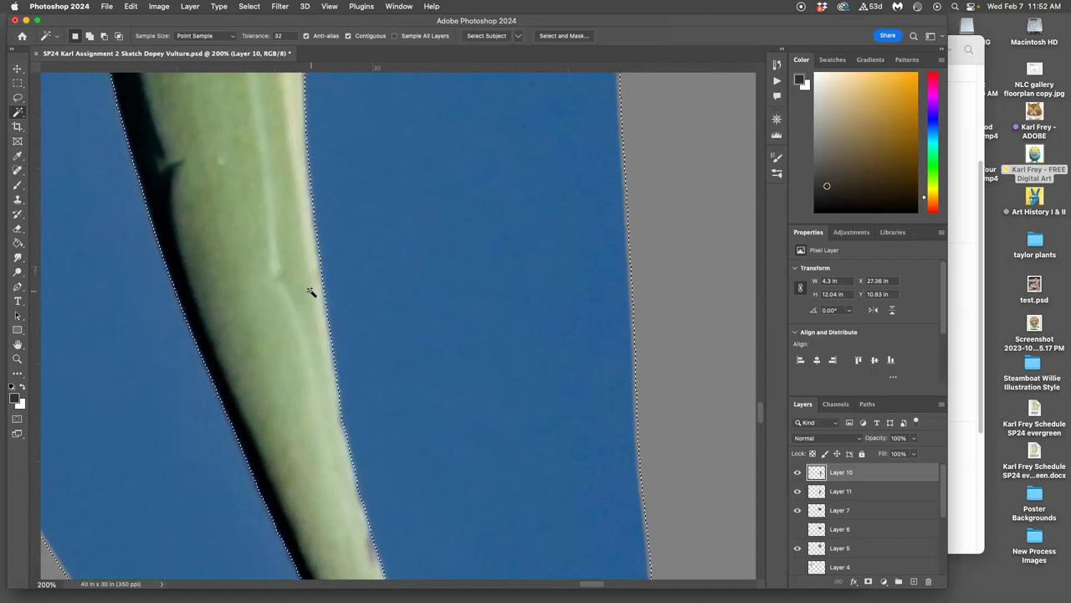
{"action": "left_click", "coordinate": [315, 236]}
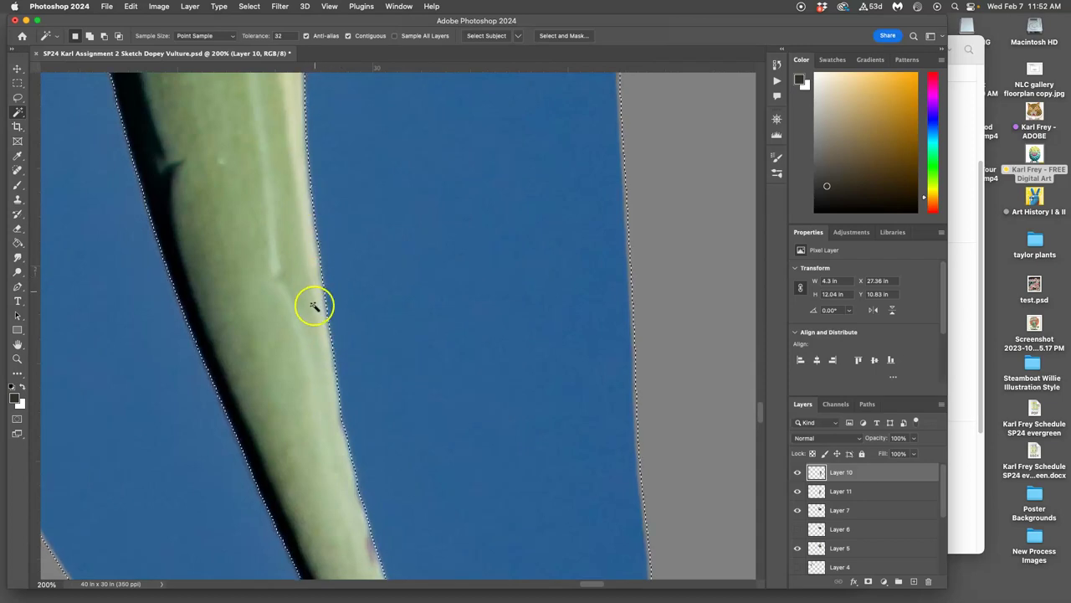
{"action": "mouse_move", "coordinate": [315, 334]}
{"action": "left_mouse_down"}
{"action": "mouse_move", "coordinate": [318, 354]}
{"action": "mouse_move", "coordinate": [294, 342]}
{"action": "mouse_move", "coordinate": [234, 354]}
{"action": "mouse_move", "coordinate": [354, 309]}
{"action": "mouse_move", "coordinate": [534, 204]}
{"action": "left_mouse_up"}
Refine the blue-sky selection in Select and Mask with a 2 px edge radius and 1.4 px feather
{"action": "double_click", "coordinate": [717, 18]}
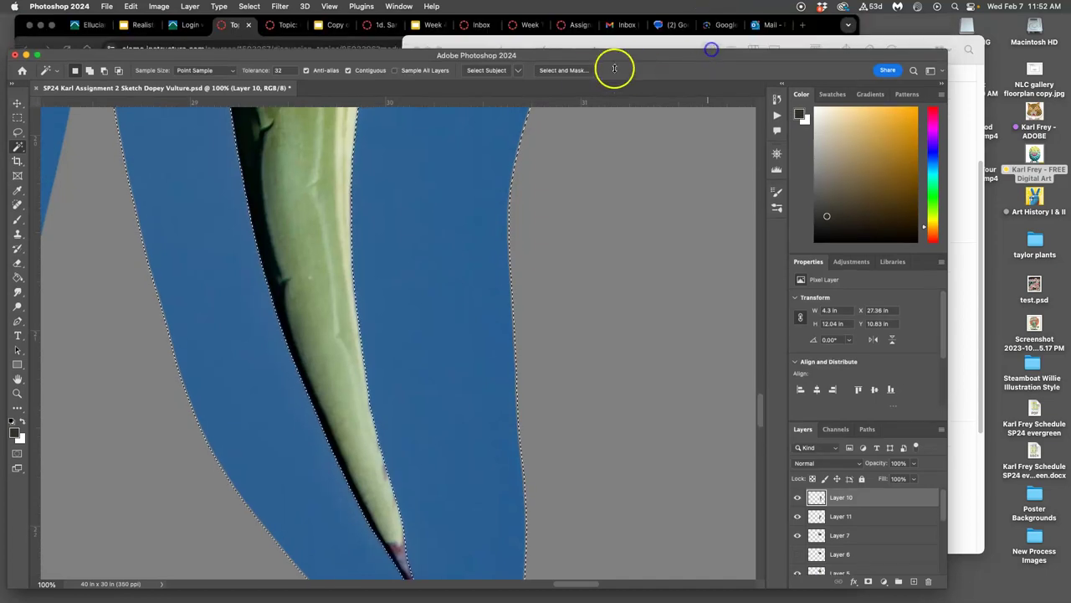
{"action": "left_click", "coordinate": [579, 71]}
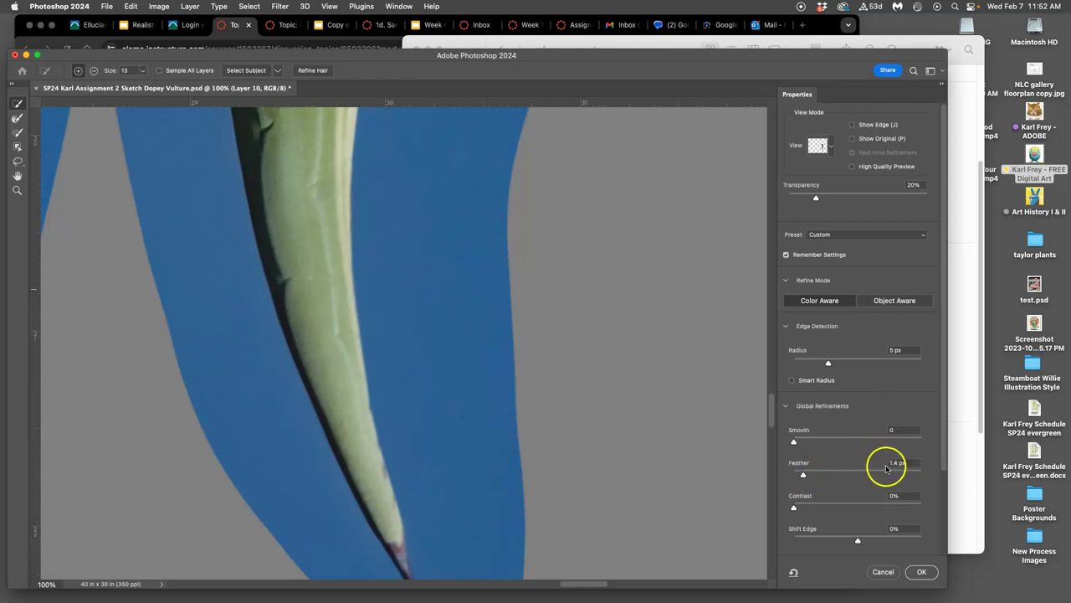
{"action": "left_click_drag", "start_coordinate": [828, 362], "coordinate": [823, 364]}
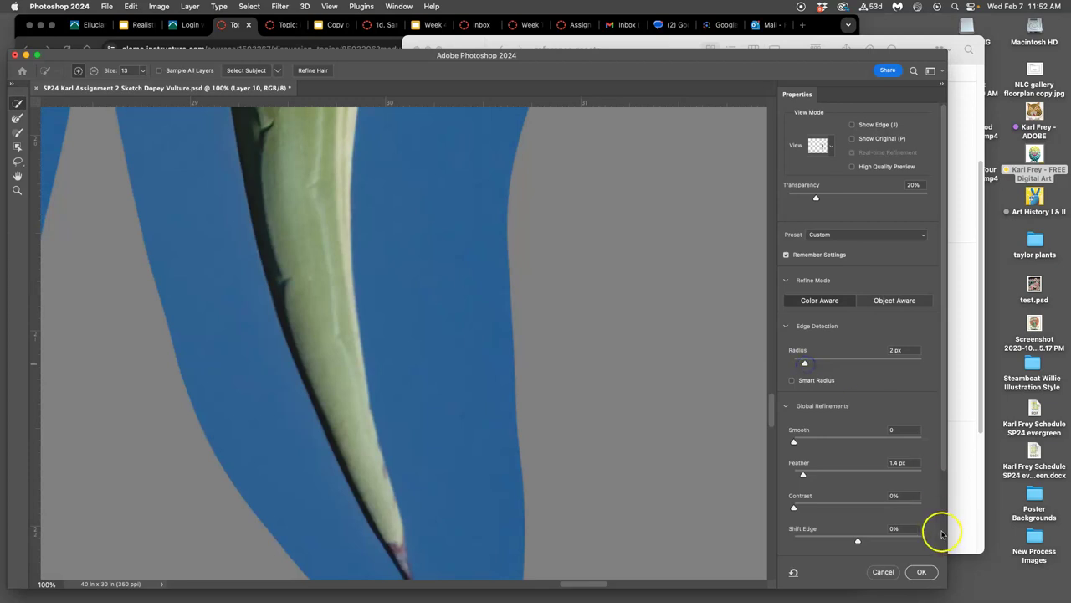
{"action": "left_click", "coordinate": [922, 571]}
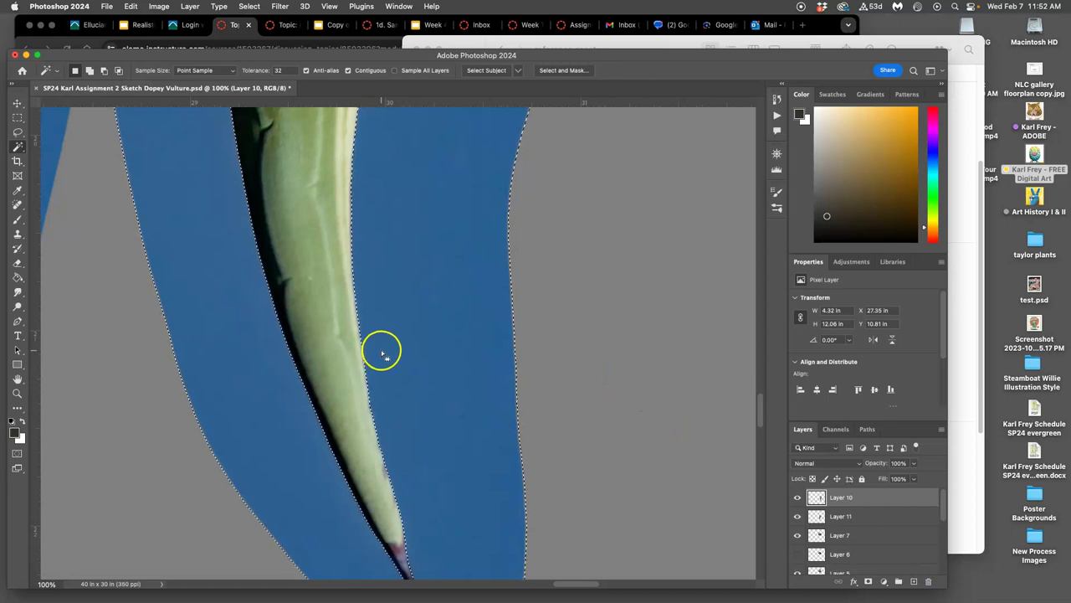
Delete the selected blue sky from the Layer 10 blade and deselect
{"action": "key", "text": "Delete"}
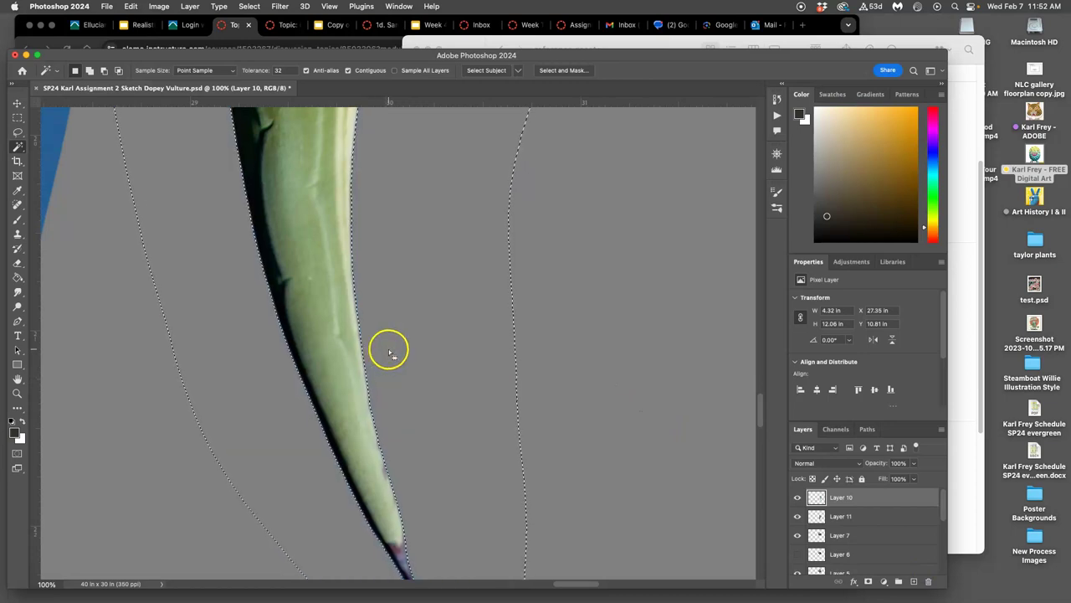
{"action": "key", "text": "ctrl+d"}
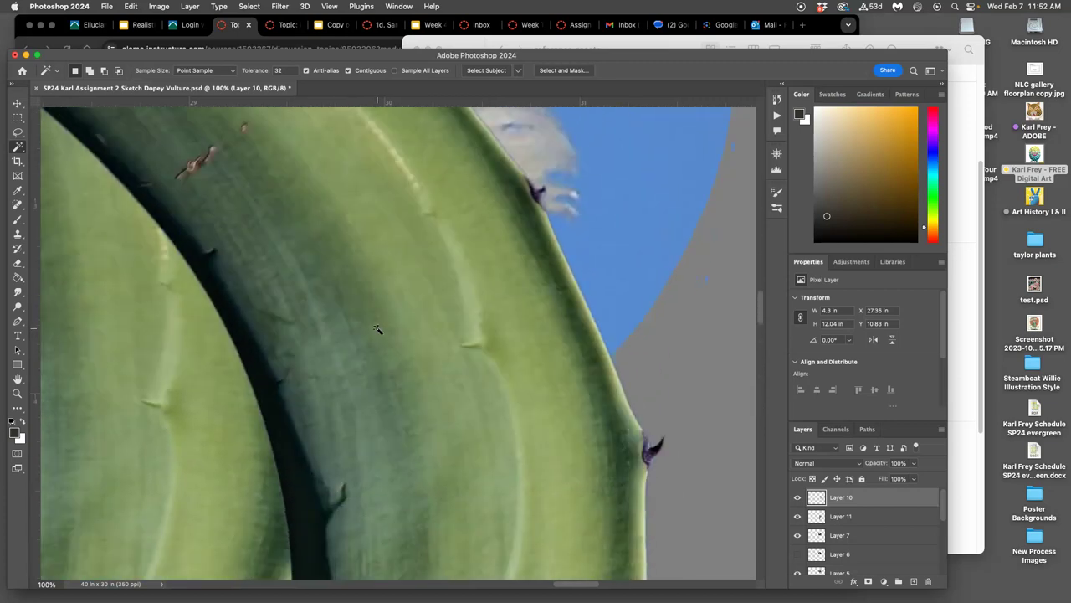
{"action": "scroll", "coordinate": [377, 329], "scroll_direction": "up", "scroll_amount": 3}
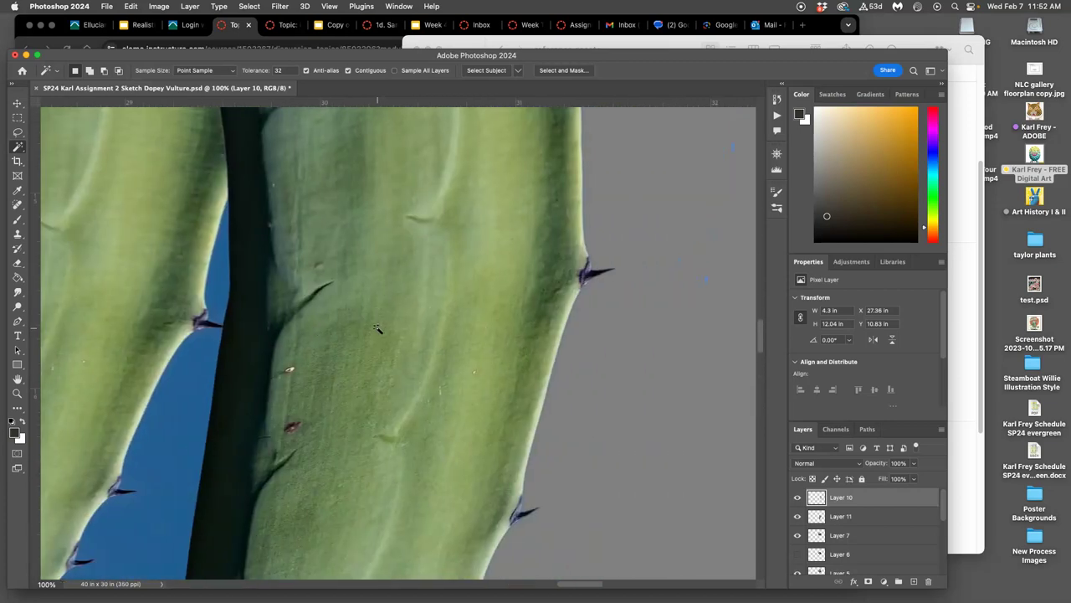
{"action": "scroll", "coordinate": [399, 328], "scroll_direction": "right", "scroll_amount": 5}
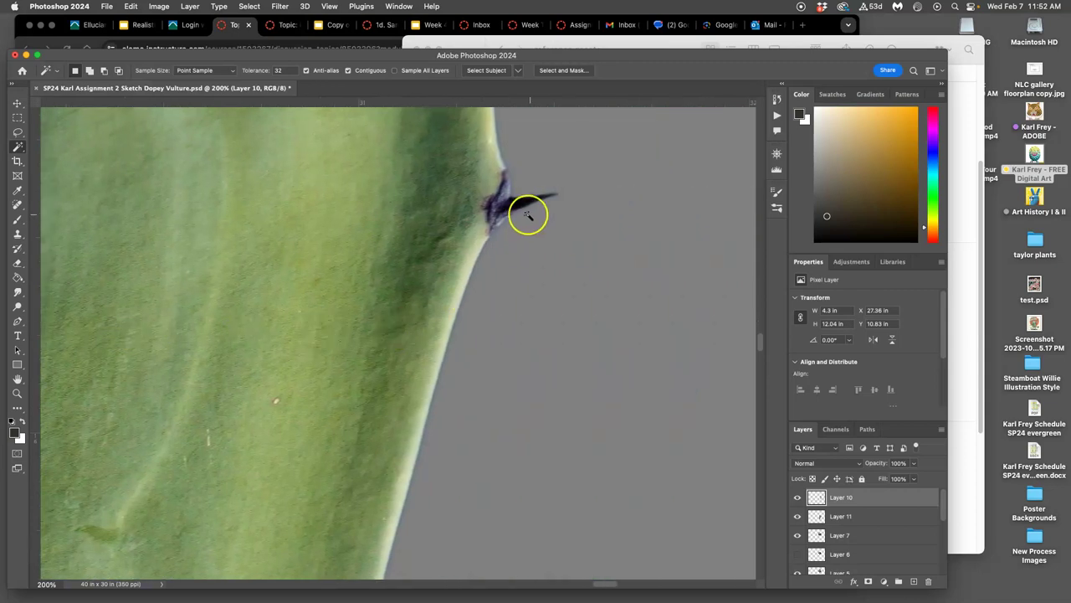
{"action": "scroll", "coordinate": [502, 318], "scroll_direction": "right", "scroll_amount": 2}
{"action": "scroll", "coordinate": [518, 313], "scroll_direction": "right", "scroll_amount": 2}
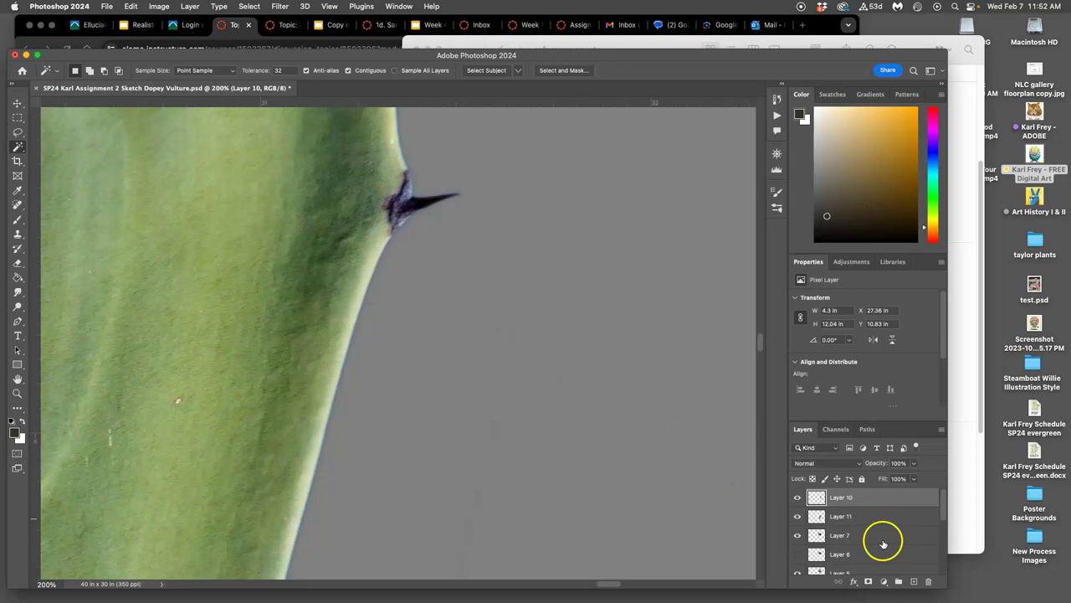
{"action": "scroll", "coordinate": [878, 540], "scroll_direction": "down", "scroll_amount": 5}
With the grey background hidden, Magic Wand-select the transparent area beside the blade, then zoom out
{"action": "left_click", "coordinate": [797, 564]}
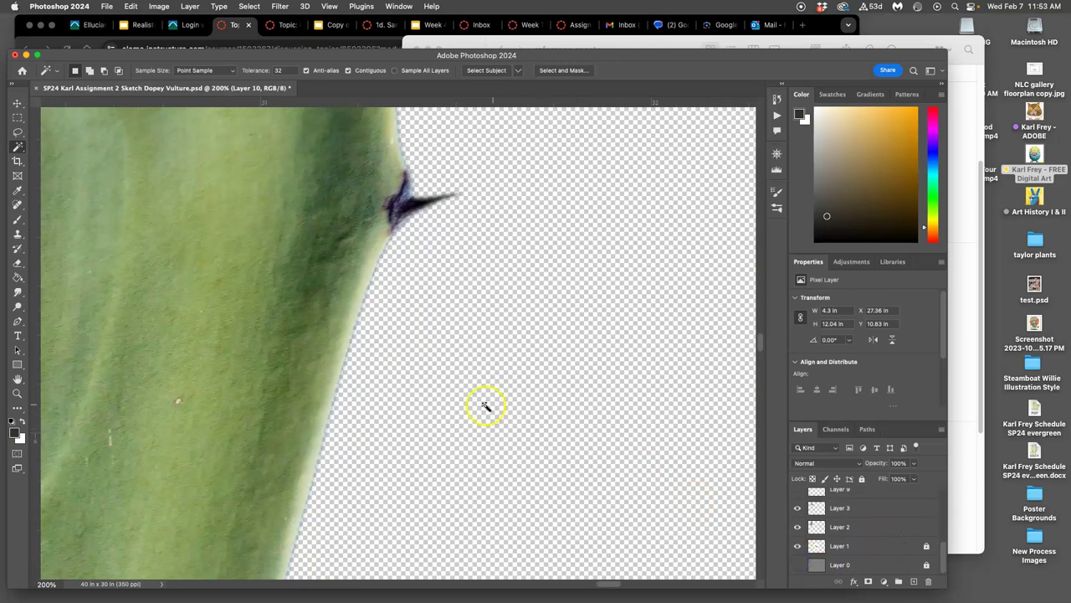
{"action": "left_click", "coordinate": [454, 397]}
{"action": "left_click", "coordinate": [521, 293]}
{"action": "left_click", "coordinate": [797, 564]}
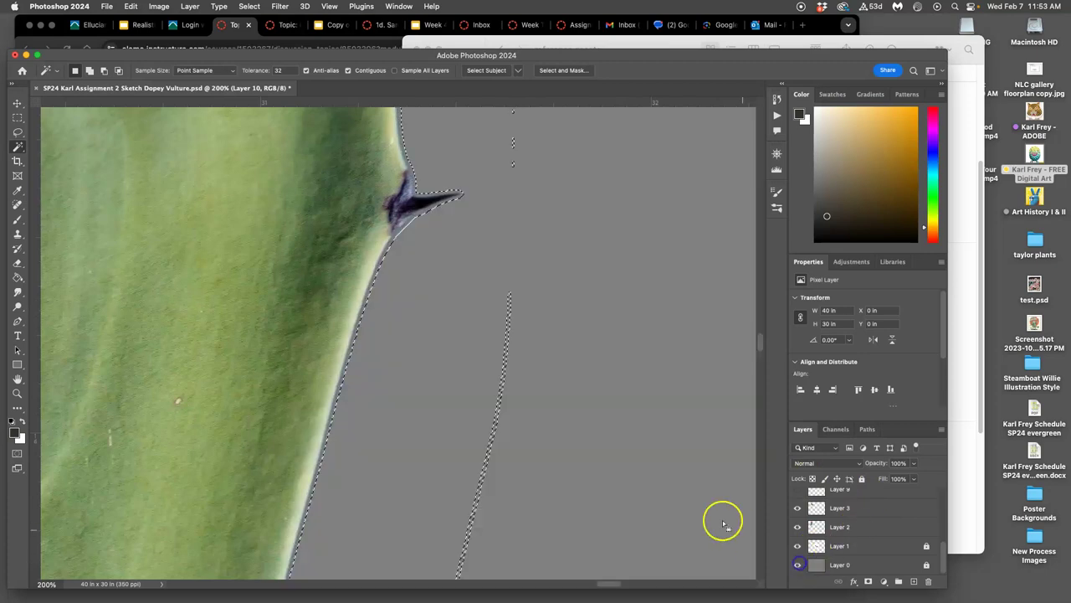
{"action": "scroll", "coordinate": [524, 409], "scroll_direction": "down", "scroll_amount": 10}
{"action": "key", "text": "super+minus"}
{"action": "key", "text": "super+minus"}
{"action": "key", "text": "super+minus"}
{"action": "key", "text": "super+minus"}
{"action": "key", "text": "super+minus"}
{"action": "key", "text": "super+minus"}
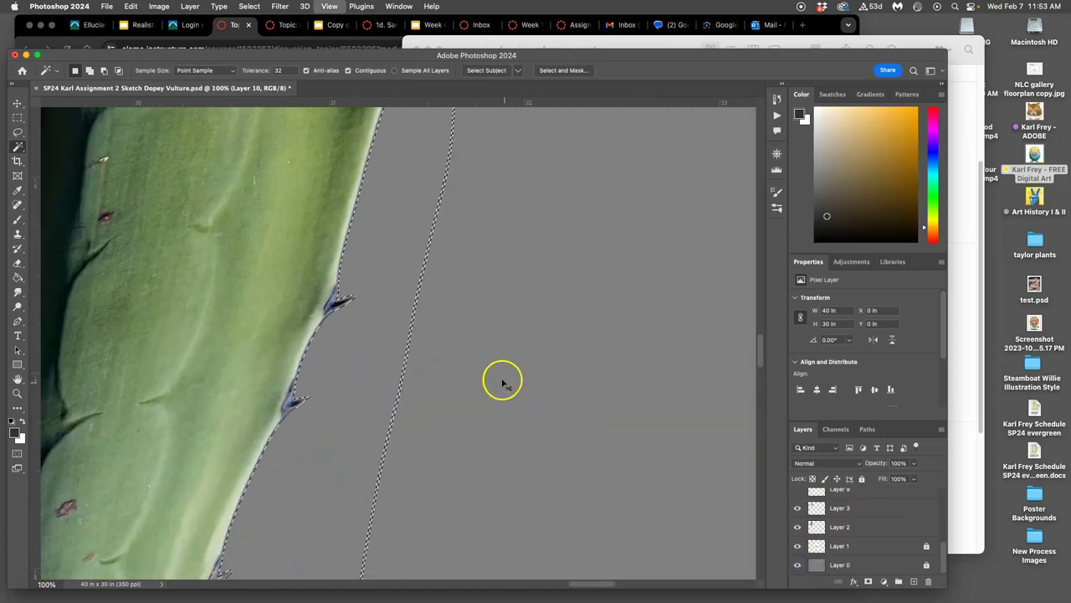
{"action": "key", "text": "super+minus"}
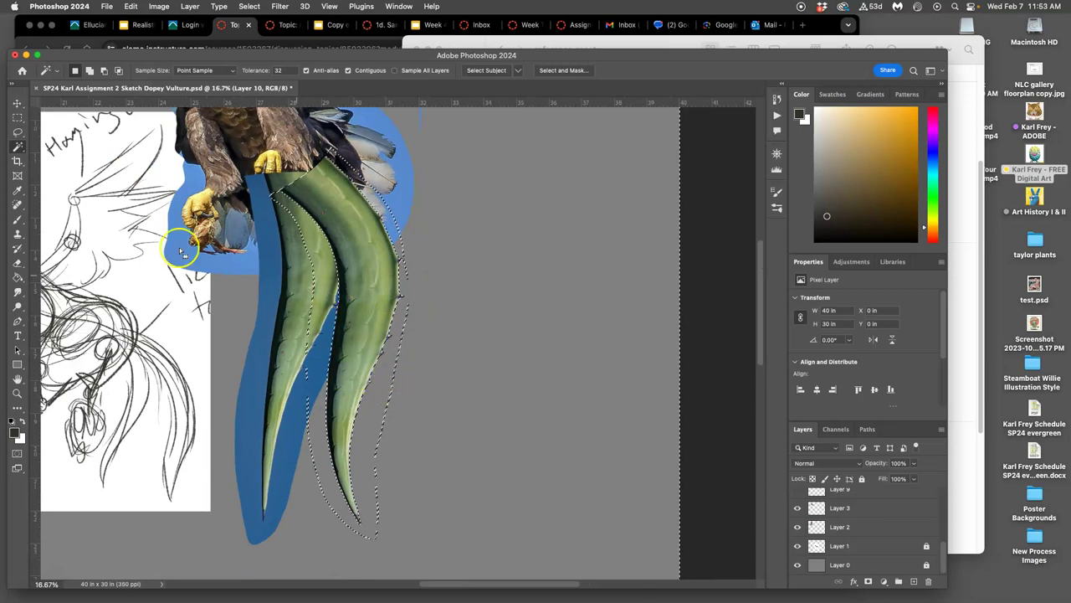
{"action": "left_click", "coordinate": [18, 134]}
Lasso the empty area right of the agave tail, subtracting a small region near the blade's spike
{"action": "left_click", "coordinate": [335, 249]}
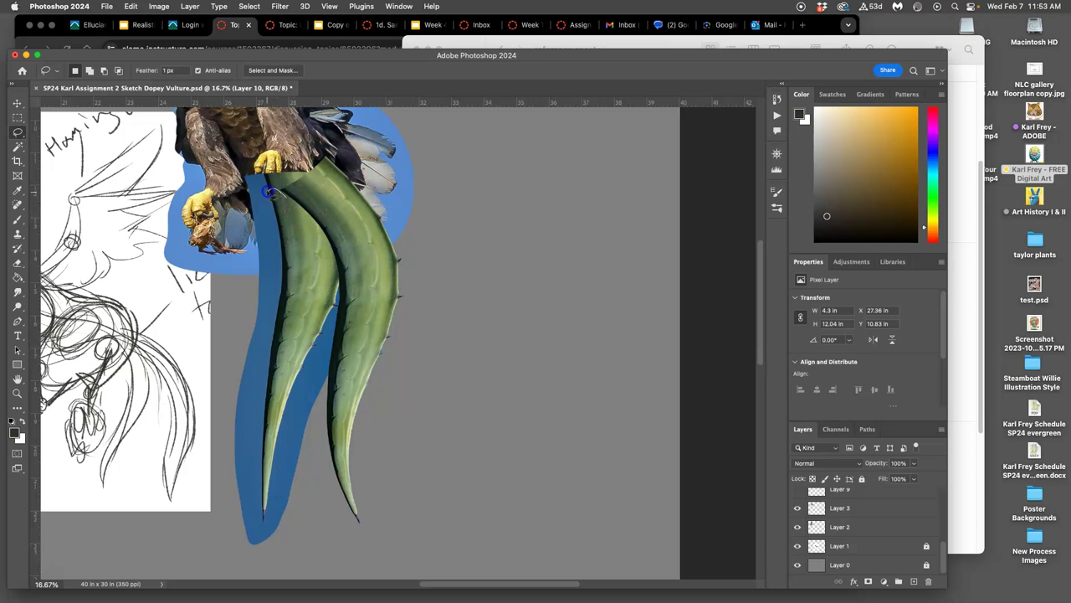
{"action": "mouse_move", "coordinate": [270, 347]}
{"action": "left_mouse_down"}
{"action": "mouse_move", "coordinate": [293, 558]}
{"action": "mouse_move", "coordinate": [389, 573]}
{"action": "mouse_move", "coordinate": [490, 331]}
{"action": "mouse_move", "coordinate": [367, 123]}
{"action": "left_mouse_up"}
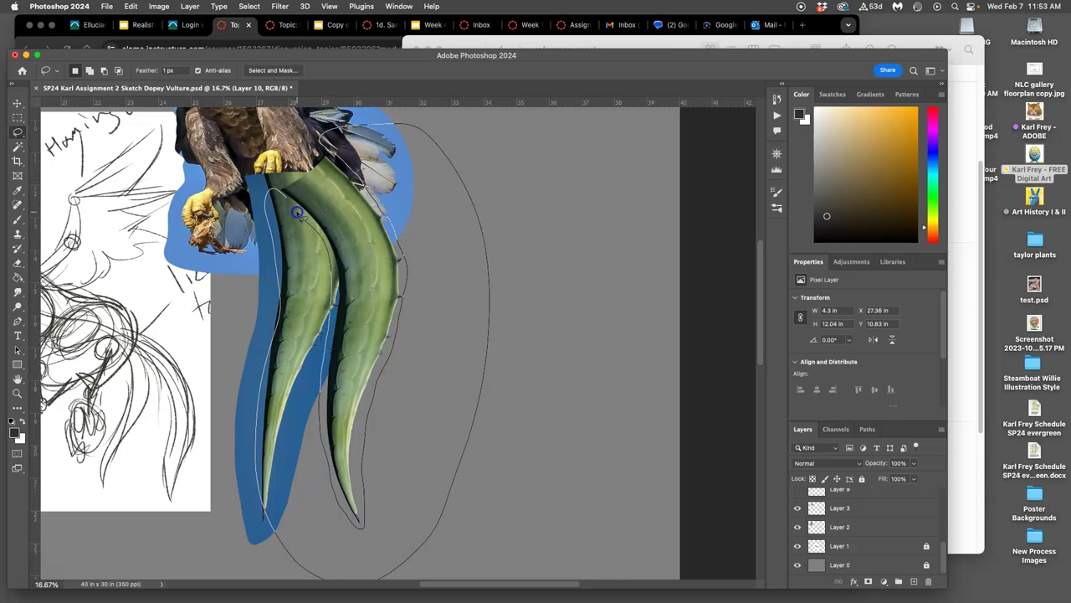
{"action": "left_click_drag", "start_coordinate": [287, 198], "coordinate": [285, 198]}
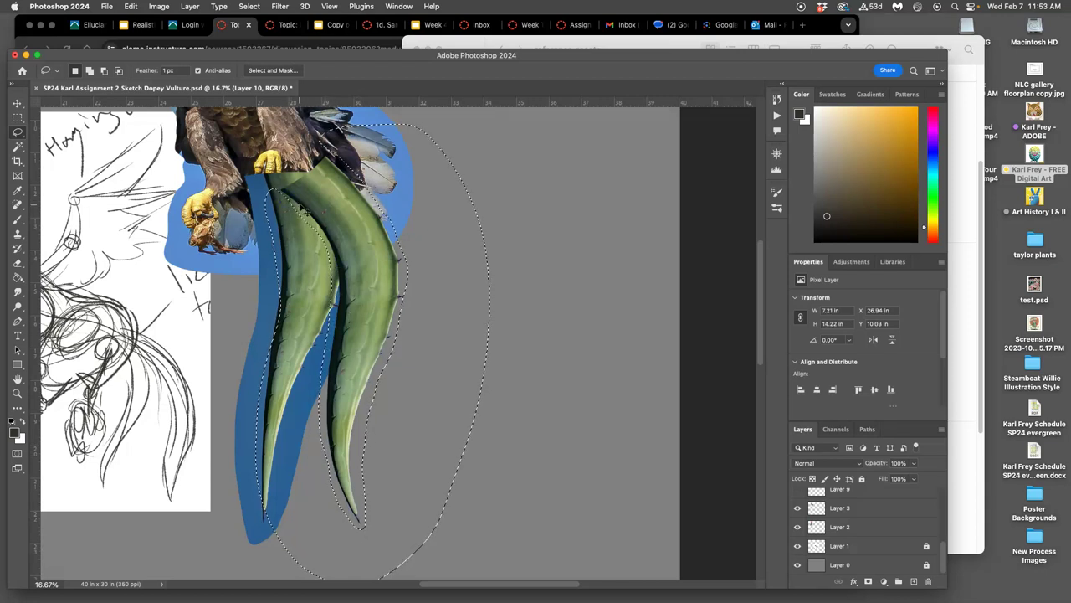
{"action": "scroll", "coordinate": [392, 235], "scroll_direction": "up", "scroll_amount": 4}
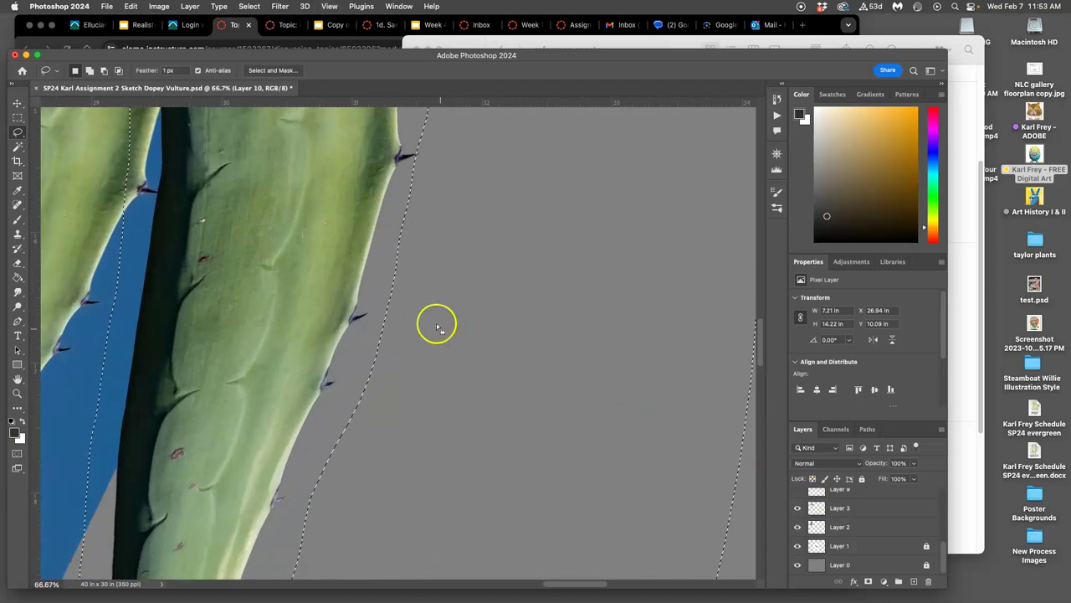
{"action": "scroll", "coordinate": [435, 322], "scroll_direction": "up", "scroll_amount": 5}
{"action": "scroll", "coordinate": [435, 335], "scroll_direction": "up", "scroll_amount": 2}
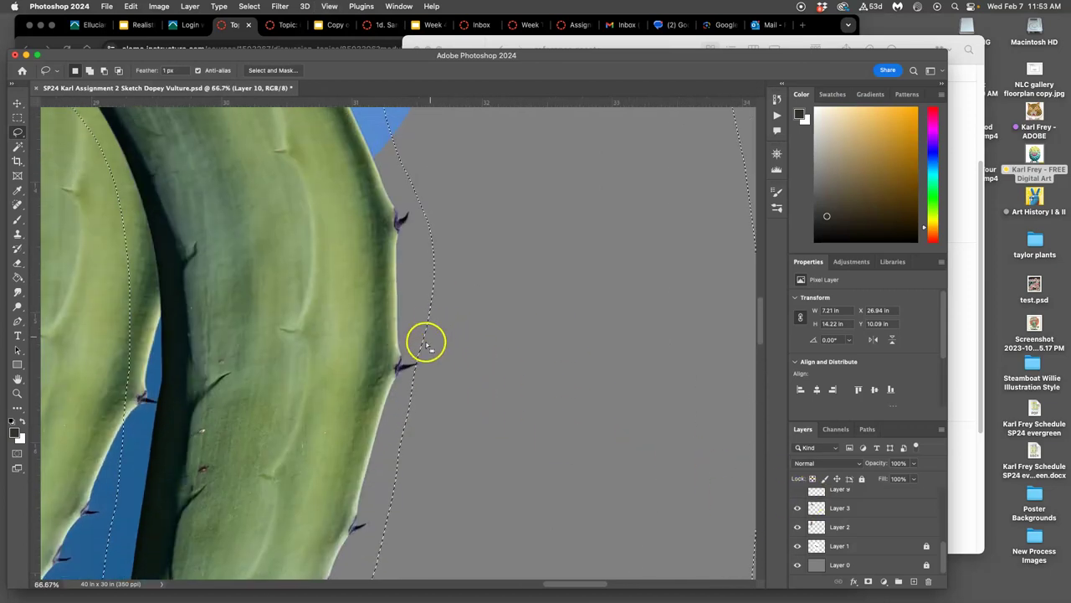
{"action": "key", "text": "alt"}
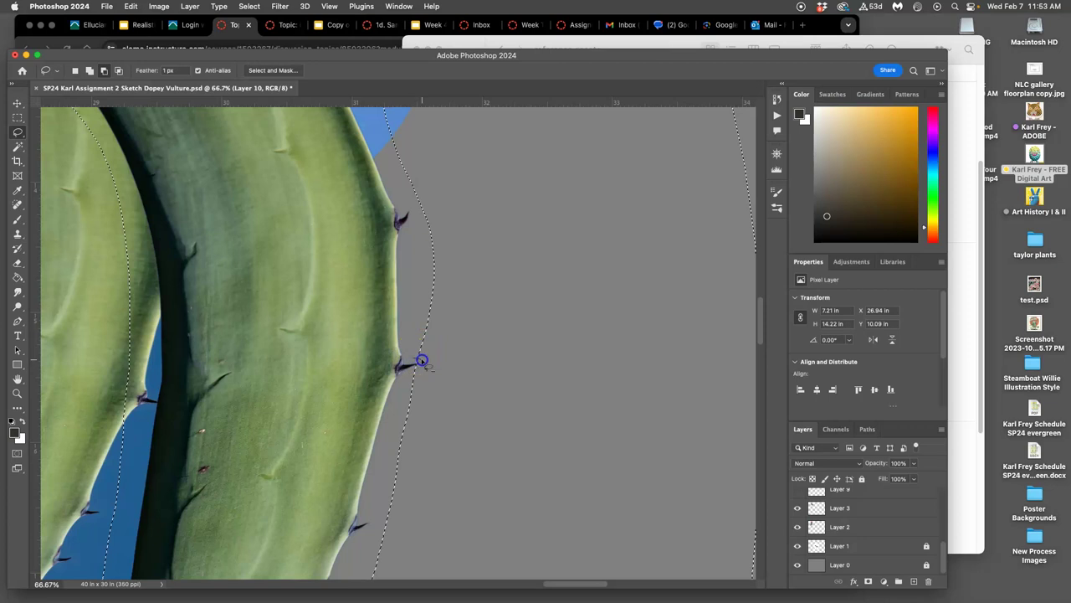
{"action": "left_click", "coordinate": [448, 379]}
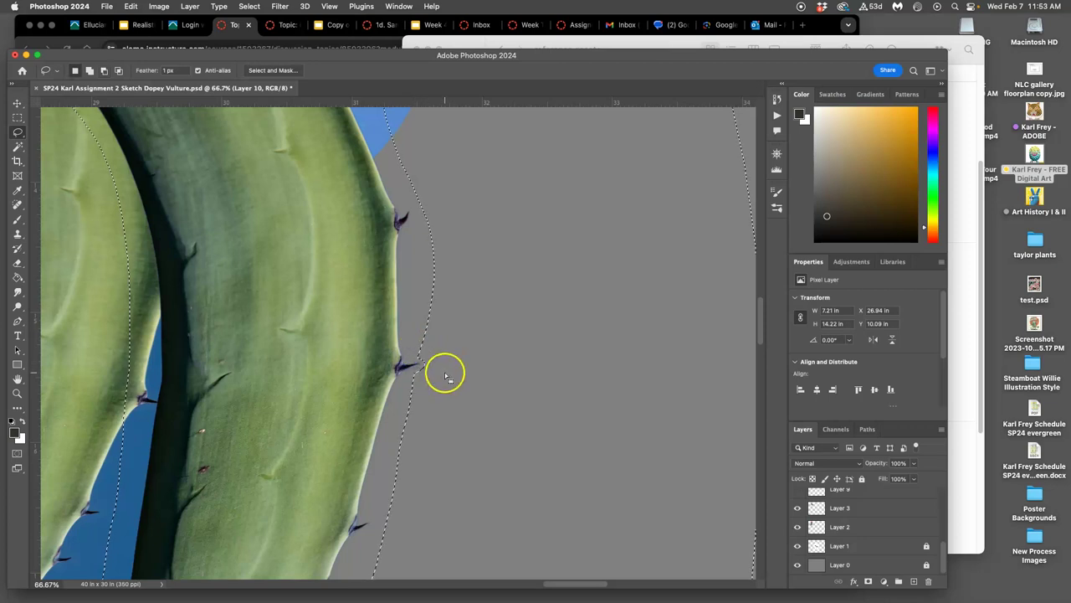
{"action": "key", "text": "super+minus"}
{"action": "key", "text": "super+minus"}
{"action": "key", "text": "super+minus"}
{"action": "key", "text": "super+minus"}
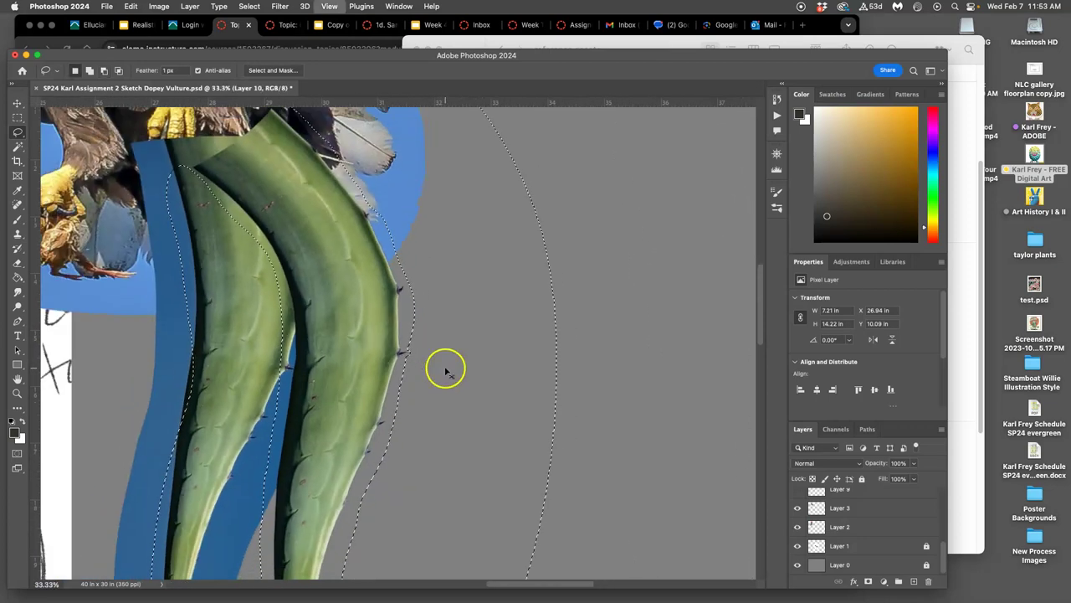
{"action": "key", "text": "super+d"}
Magic Wand-select the empty area beside the agave blades
{"action": "left_click", "coordinate": [18, 146]}
{"action": "left_click", "coordinate": [419, 341]}
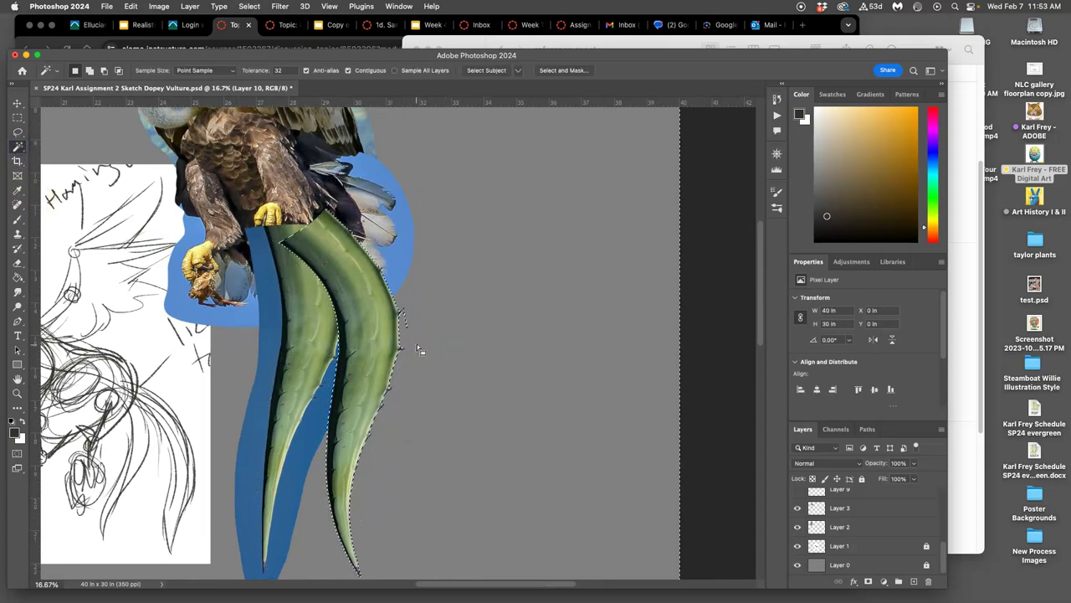
{"action": "scroll", "coordinate": [366, 316], "scroll_direction": "up", "scroll_amount": 10}
{"action": "scroll", "coordinate": [454, 359], "scroll_direction": "up", "scroll_amount": 10}
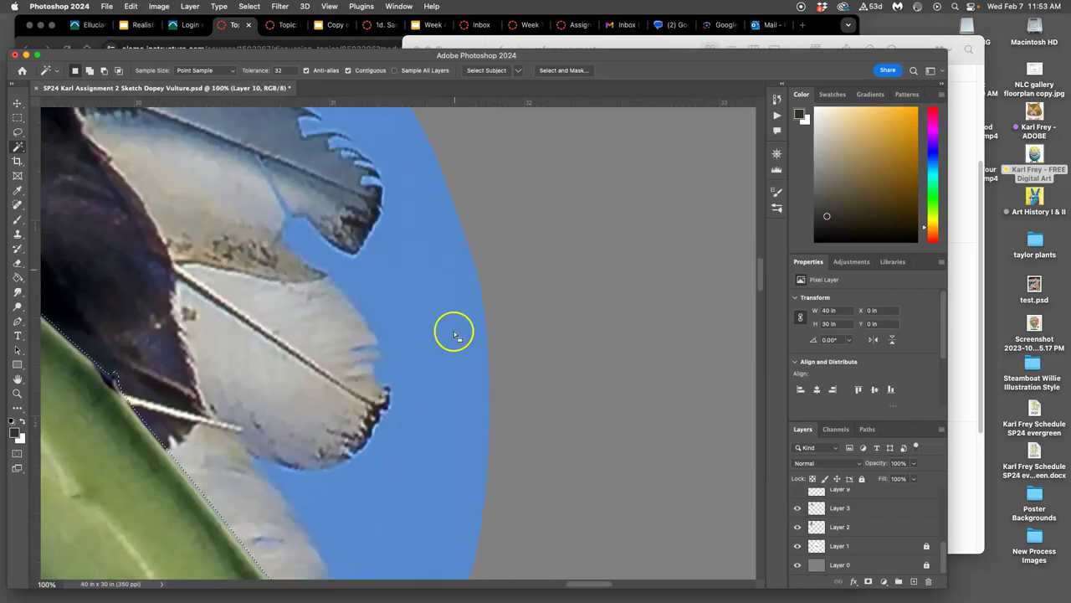
{"action": "scroll", "coordinate": [445, 368], "scroll_direction": "down", "scroll_amount": 3}
{"action": "scroll", "coordinate": [444, 371], "scroll_direction": "down", "scroll_amount": 5}
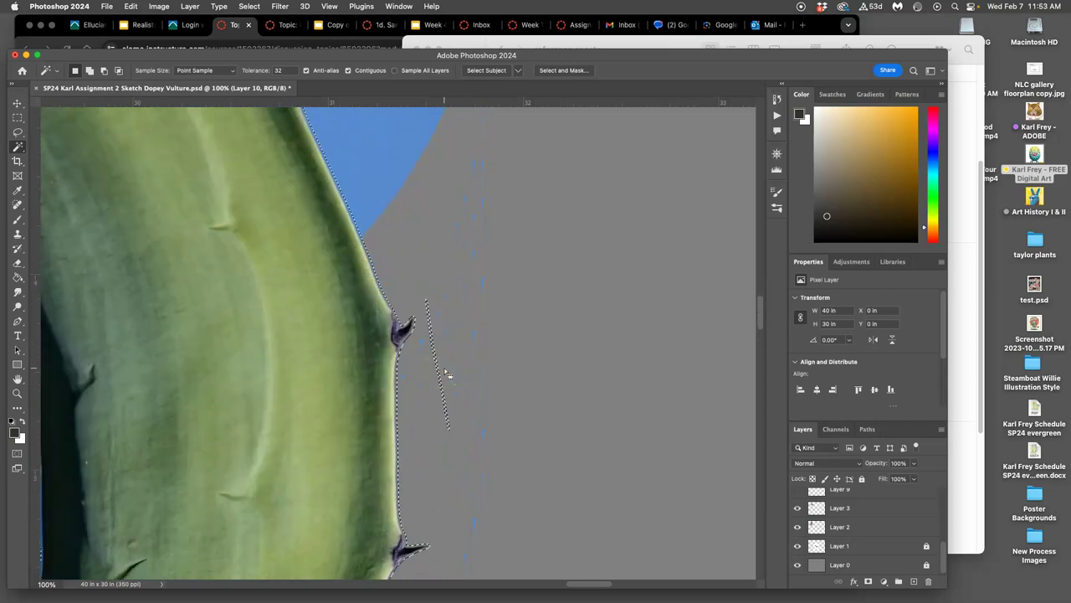
Draw and discard freehand Lasso selections along the agave edge and beside the spike
{"action": "left_click", "coordinate": [17, 132]}
{"action": "mouse_move", "coordinate": [555, 336]}
{"action": "left_mouse_down"}
{"action": "mouse_move", "coordinate": [454, 307]}
{"action": "mouse_move", "coordinate": [426, 282]}
{"action": "left_mouse_up"}
{"action": "key", "text": "super+z"}
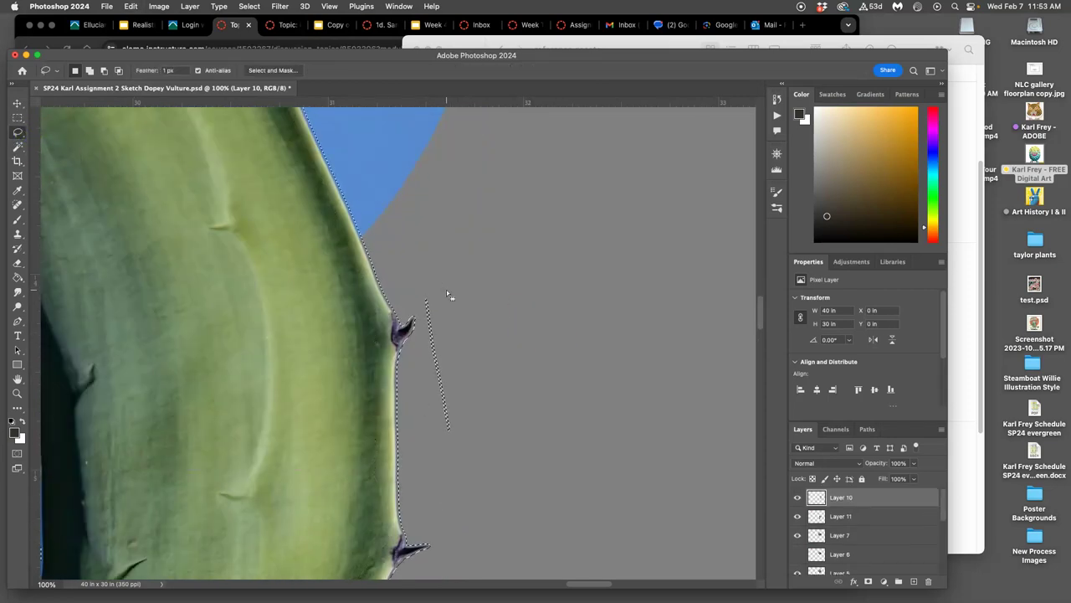
{"action": "left_click", "coordinate": [424, 286]}
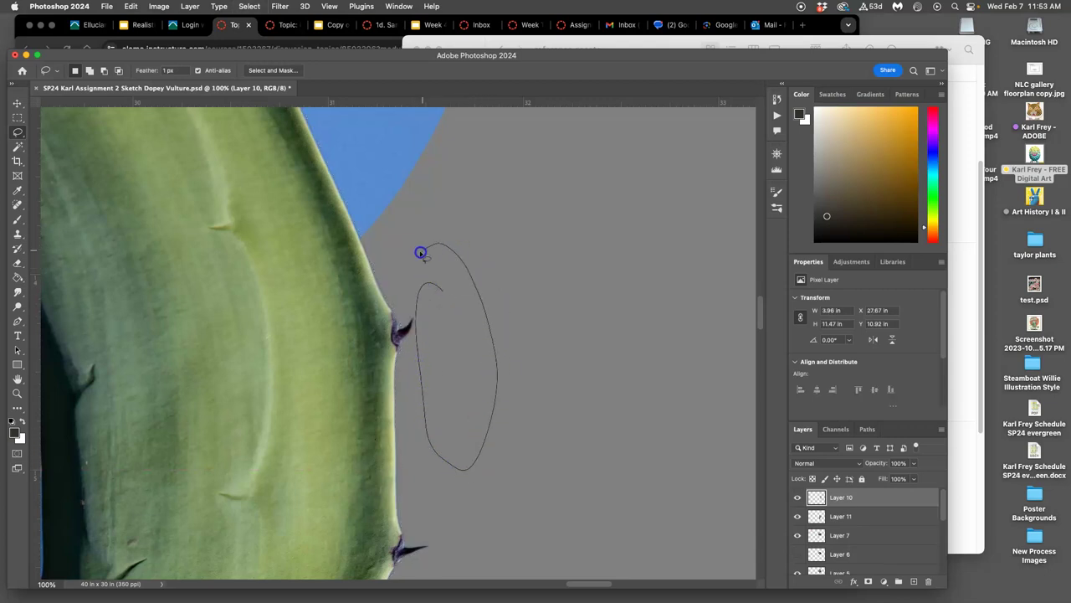
{"action": "left_click_drag", "start_coordinate": [449, 483], "coordinate": [453, 481]}
{"action": "key", "text": "super+d"}
Magic Wand-select the empty area again, zoom out, deselect, and hide Layer 10
{"action": "left_click", "coordinate": [17, 147]}
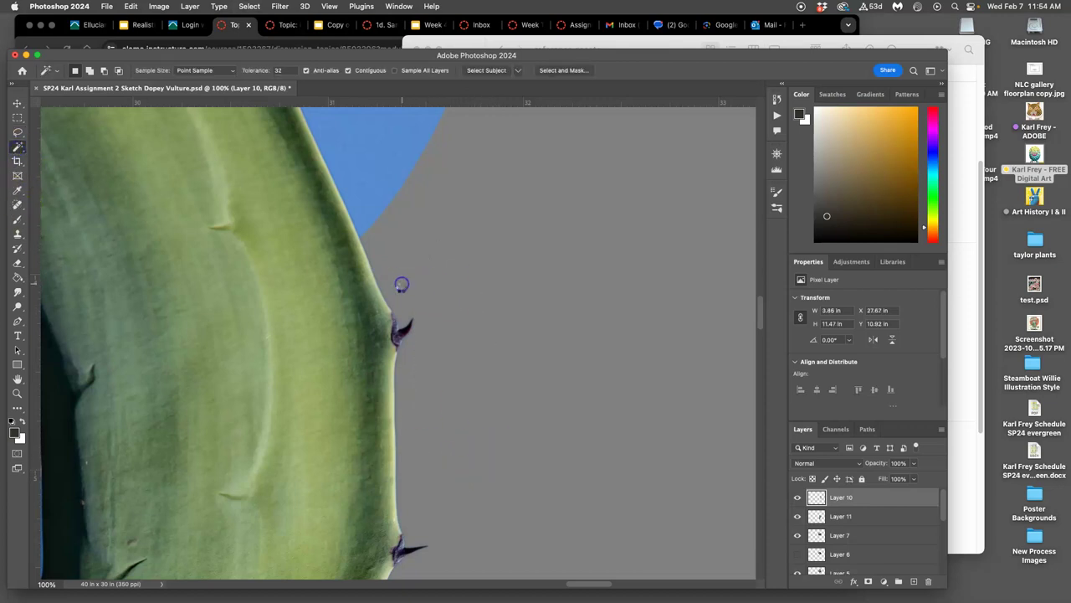
{"action": "left_click", "coordinate": [396, 359]}
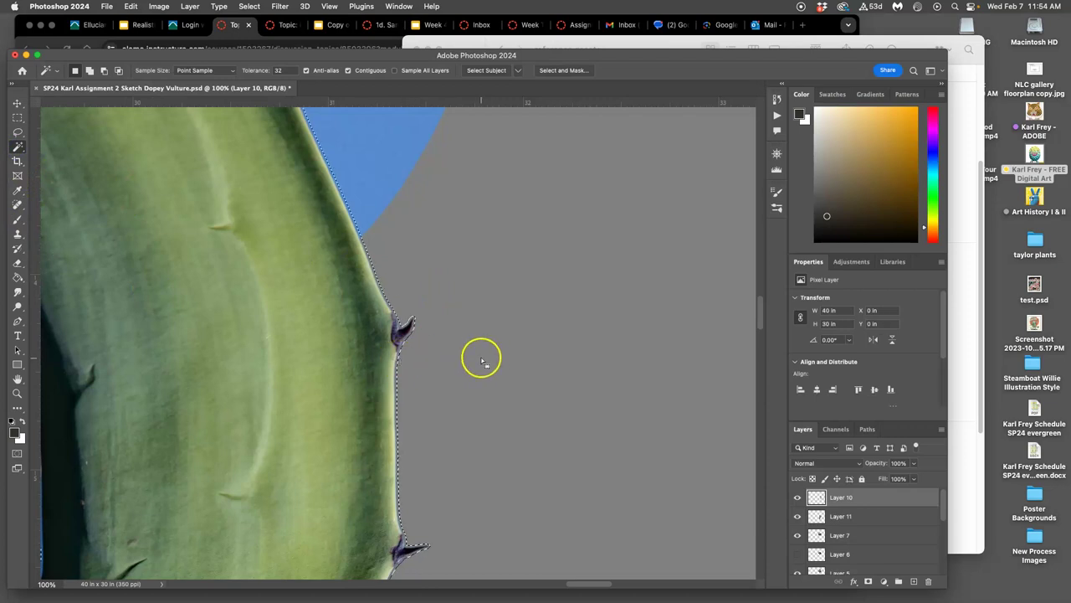
{"action": "key", "text": "super+minus"}
{"action": "key", "text": "super+minus"}
{"action": "key", "text": "super+minus"}
{"action": "key", "text": "super+minus"}
{"action": "key", "text": "super+minus"}
{"action": "key", "text": "super+minus"}
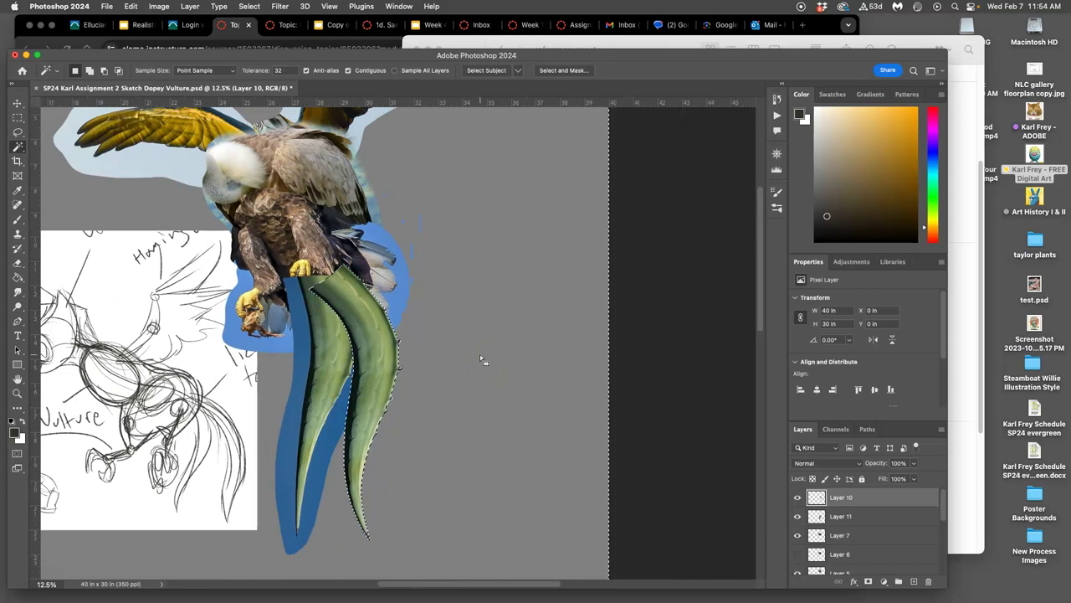
{"action": "left_click", "coordinate": [338, 419]}
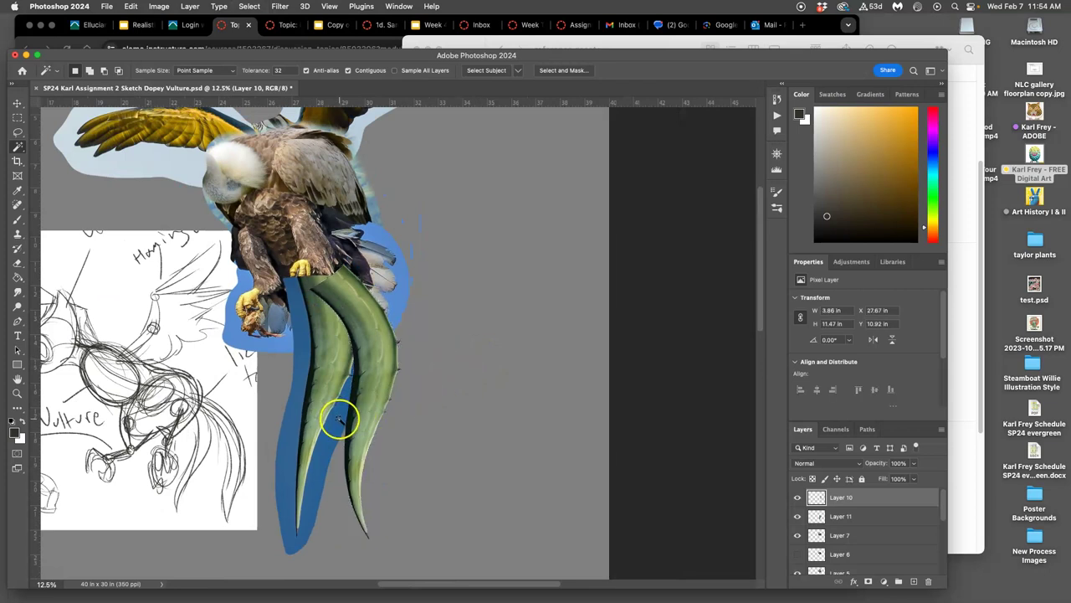
{"action": "left_click", "coordinate": [847, 514]}
Magic Wand the blue strips beside the Layer 11 blade, refine in Select and Mask, and delete them
{"action": "left_click", "coordinate": [797, 497]}
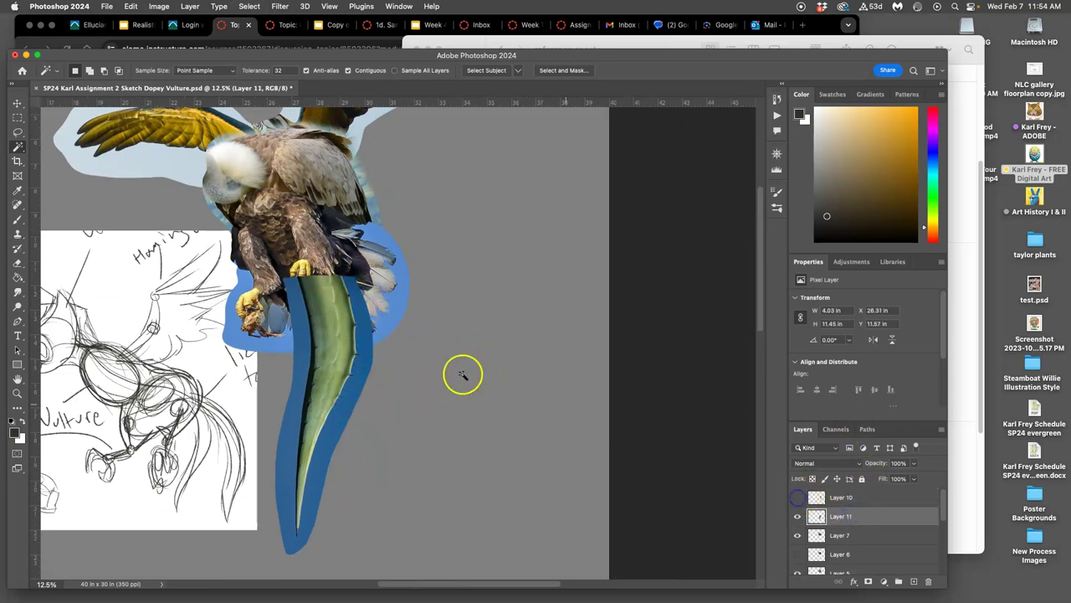
{"action": "left_click", "coordinate": [363, 377]}
{"action": "key", "text": "super+equal"}
{"action": "key", "text": "super+equal"}
{"action": "key", "text": "super+equal"}
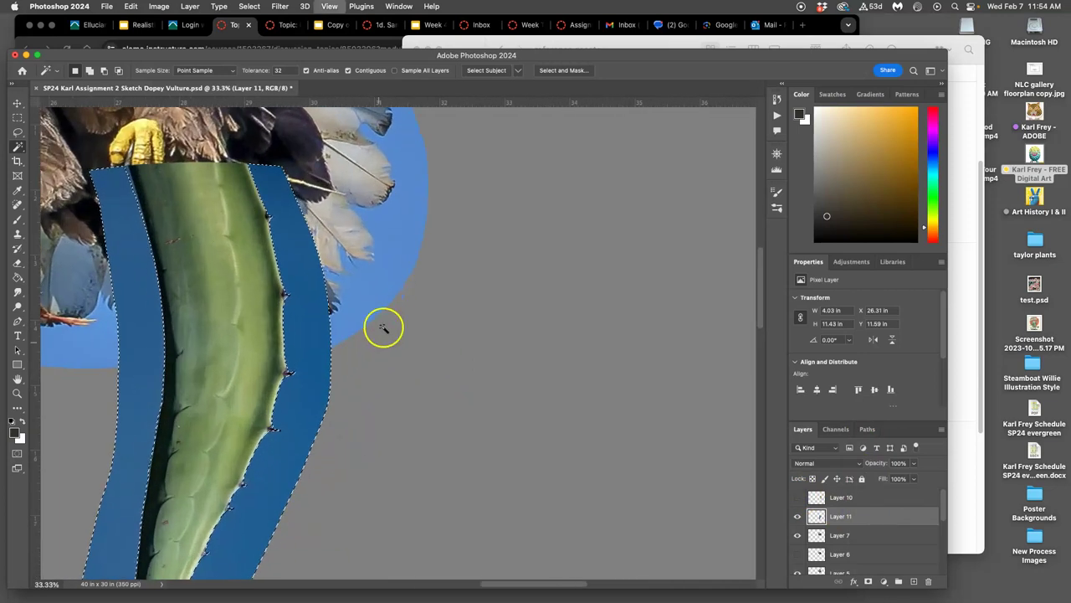
{"action": "left_click", "coordinate": [550, 71]}
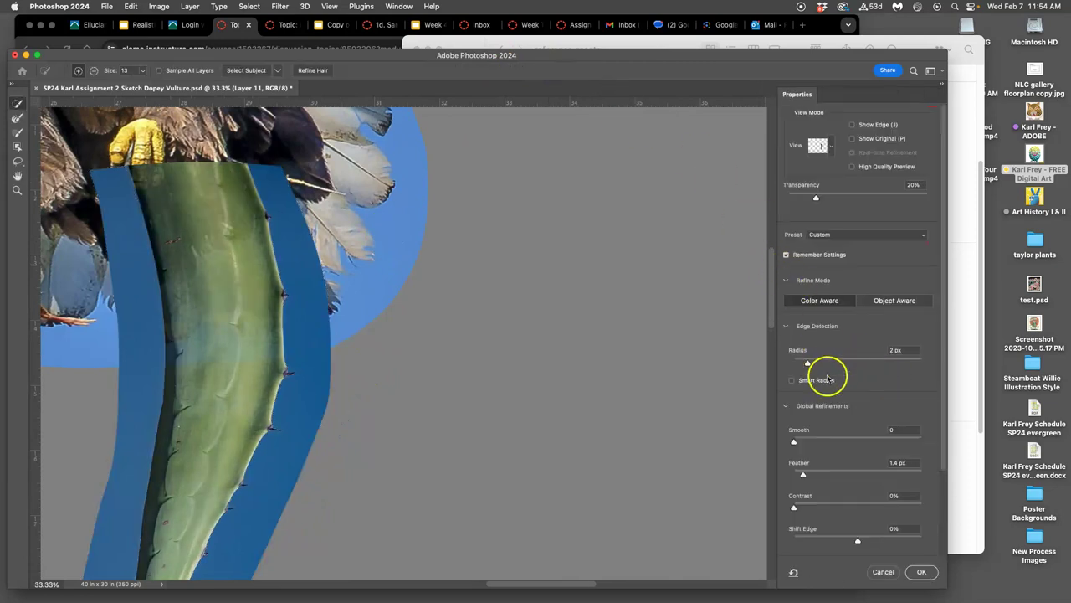
{"action": "left_click", "coordinate": [919, 572]}
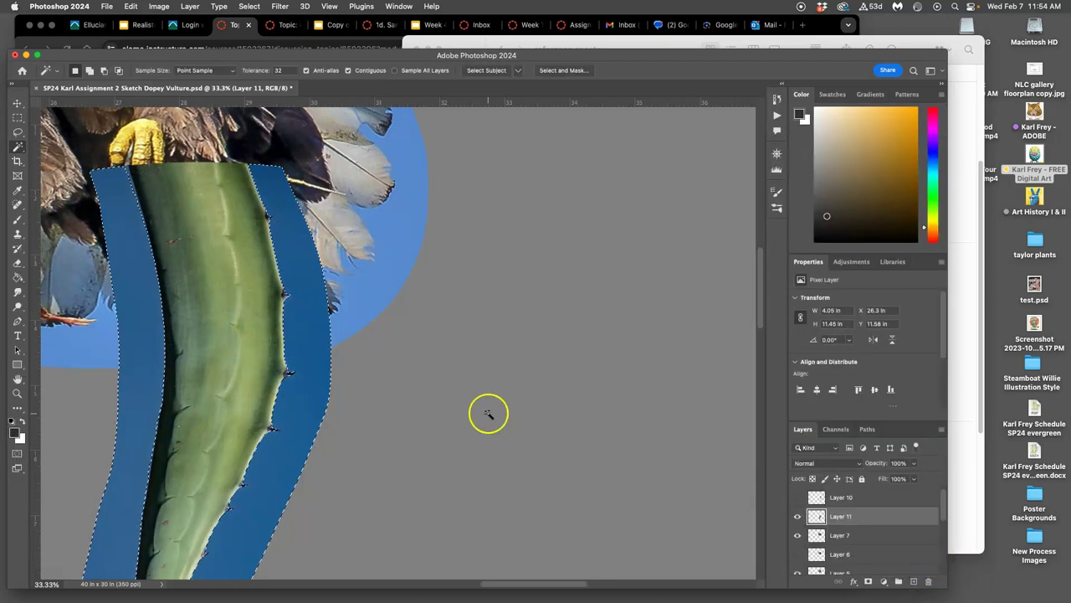
{"action": "key", "text": "Delete"}
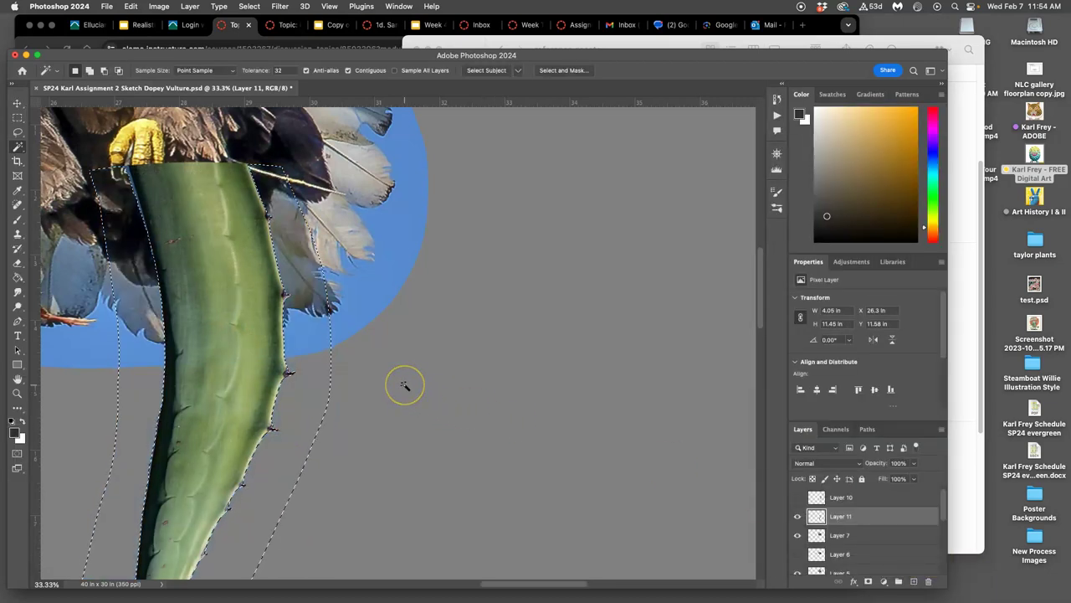
{"action": "key", "text": "super+d"}
{"action": "scroll", "coordinate": [382, 388], "scroll_direction": "left", "scroll_amount": 3}
{"action": "scroll", "coordinate": [383, 387], "scroll_direction": "down", "scroll_amount": 2}
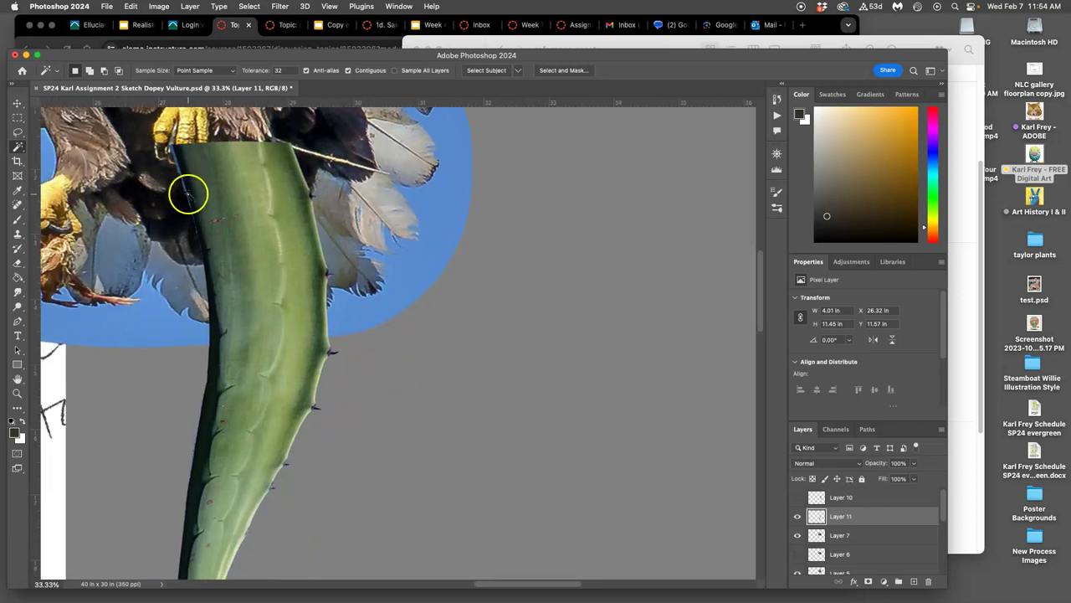
{"action": "key", "text": "super+minus"}
{"action": "key", "text": "super+minus"}
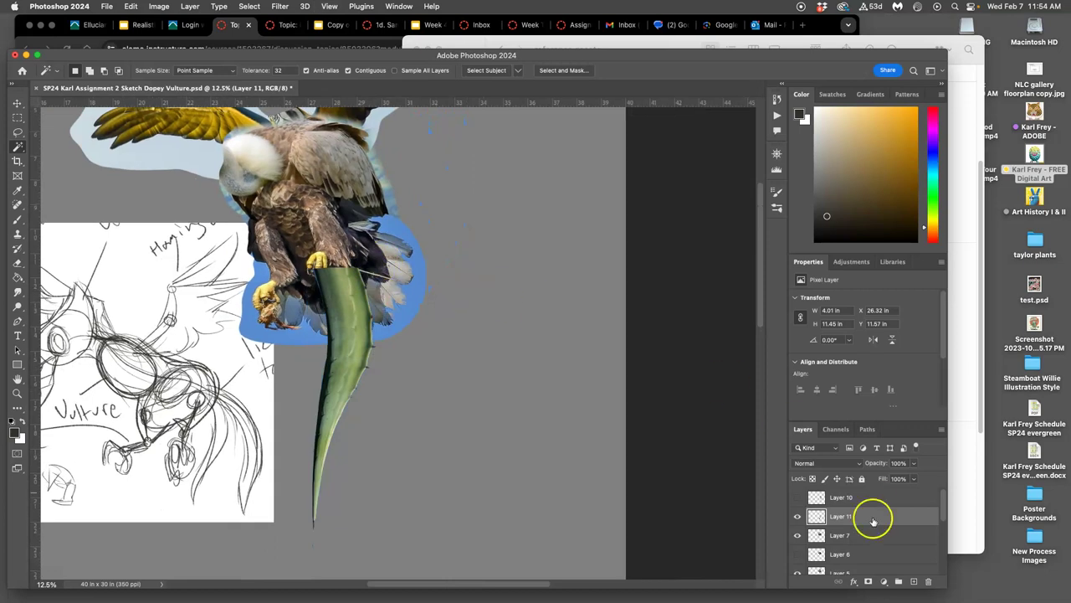
Show Layer 10's agave blade again alongside the Layer 11 blade
{"action": "left_click", "coordinate": [798, 497]}
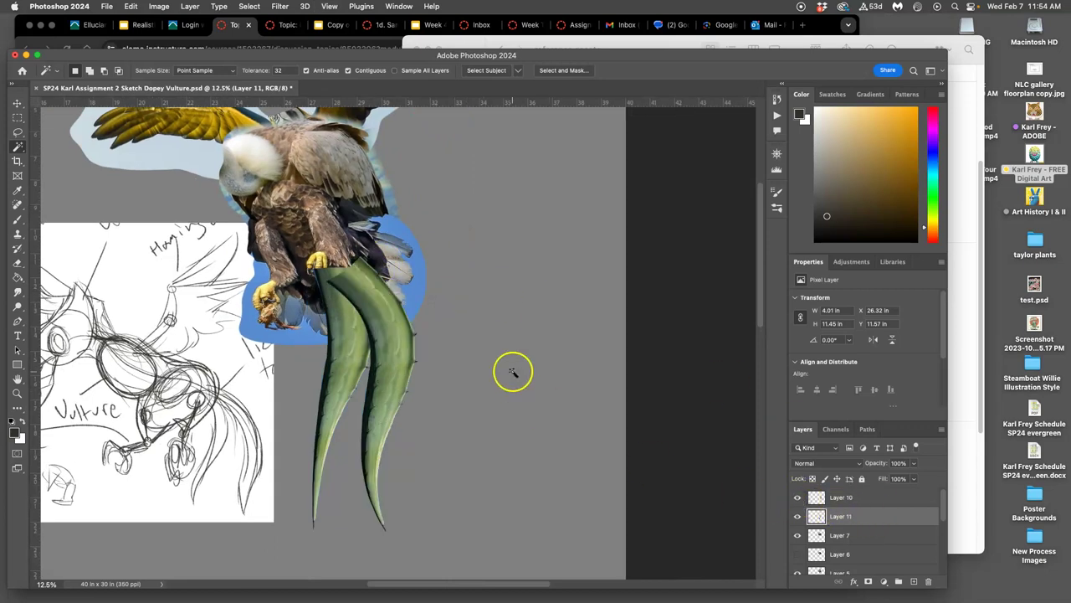
{"action": "scroll", "coordinate": [348, 310], "scroll_direction": "right", "scroll_amount": 1}
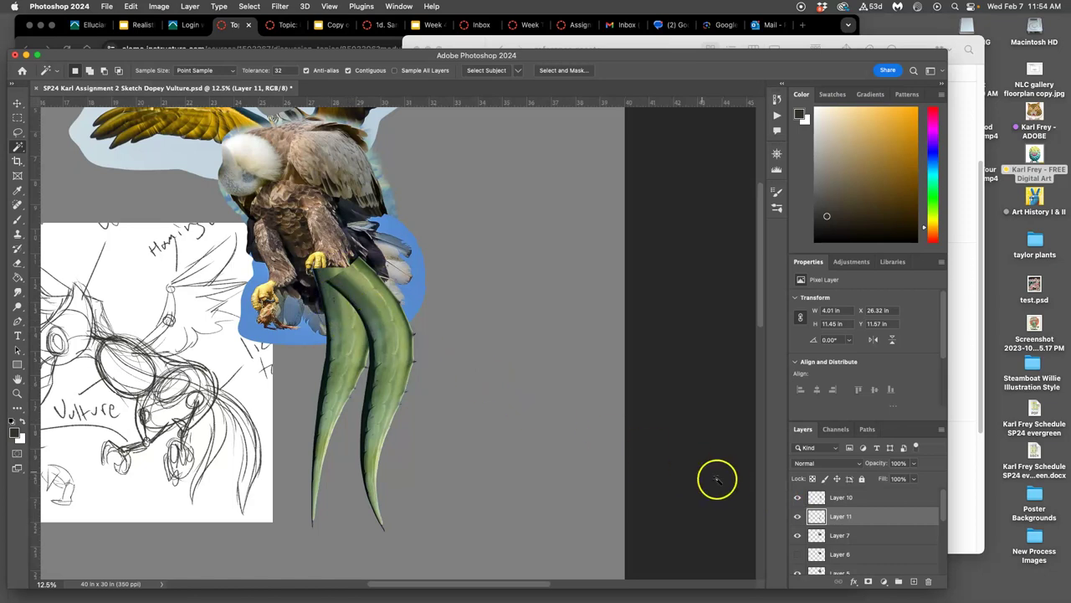
{"action": "left_click", "coordinate": [838, 497]}
{"action": "left_click", "coordinate": [798, 497]}
{"action": "left_click", "coordinate": [798, 497]}
With a soft round Eraser, erase the blade tops beside the yellow talon and feathers
{"action": "left_click", "coordinate": [16, 262]}
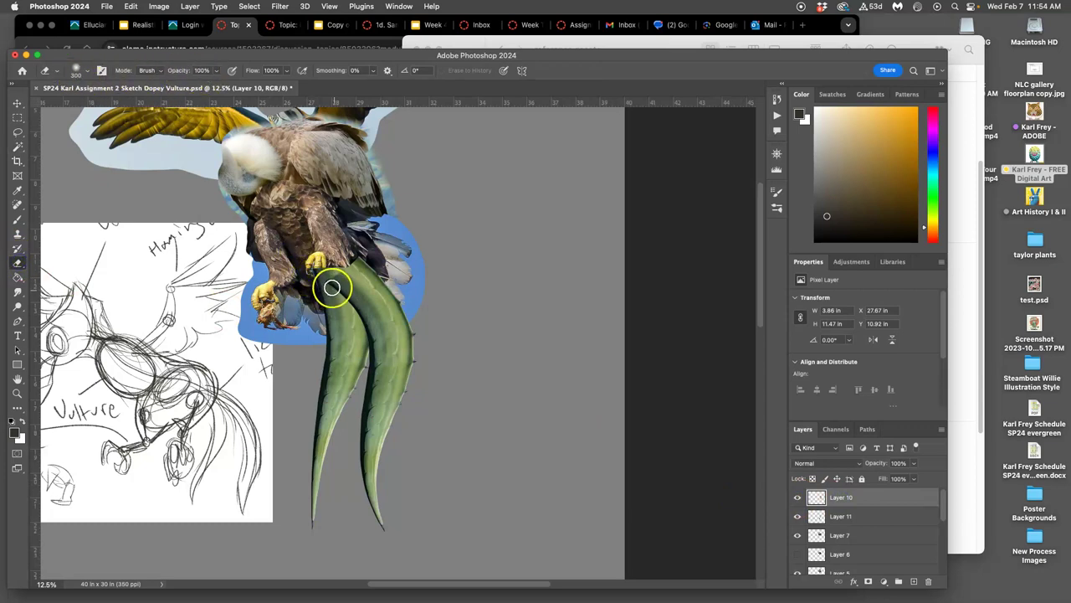
{"action": "left_click", "coordinate": [84, 70]}
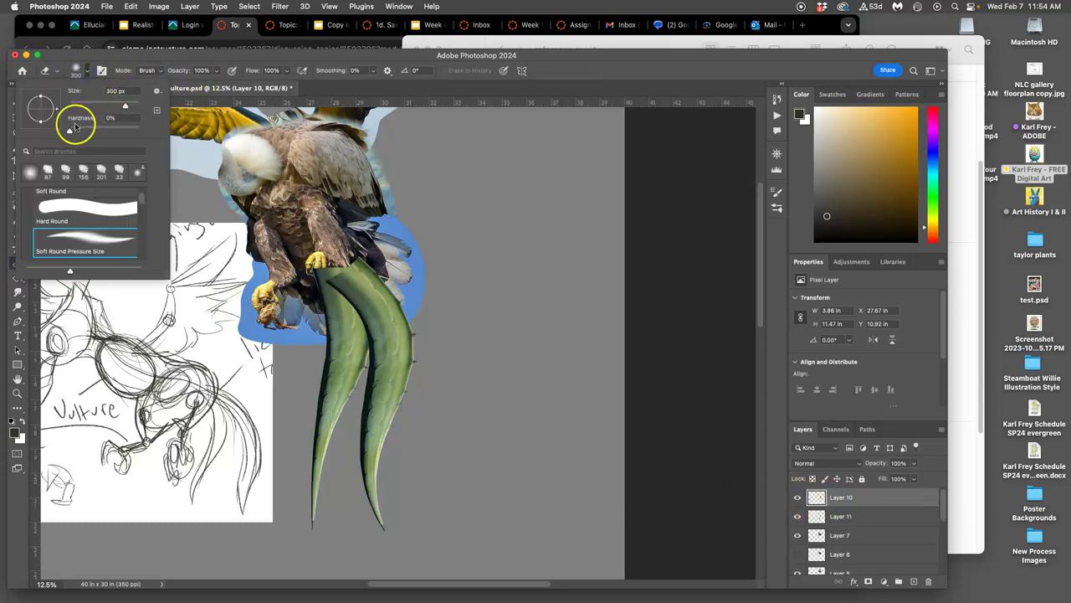
{"action": "mouse_move", "coordinate": [302, 290]}
{"action": "left_mouse_down"}
{"action": "mouse_move", "coordinate": [309, 280]}
{"action": "mouse_move", "coordinate": [359, 331]}
{"action": "left_mouse_up"}
{"action": "key", "text": "super+equal"}
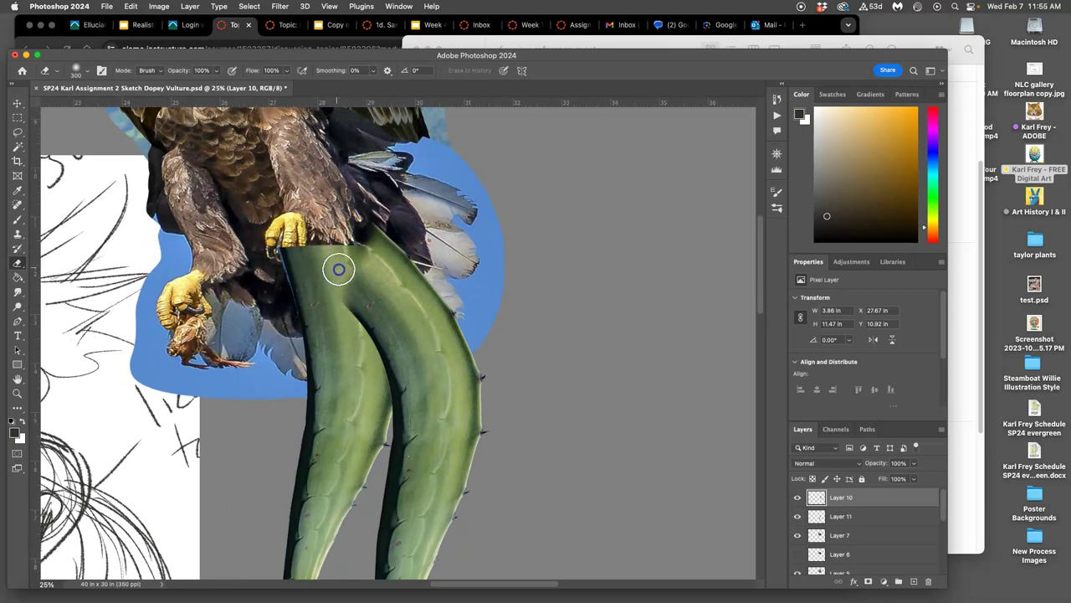
{"action": "left_click", "coordinate": [281, 257]}
{"action": "left_click_drag", "start_coordinate": [315, 256], "coordinate": [323, 259]}
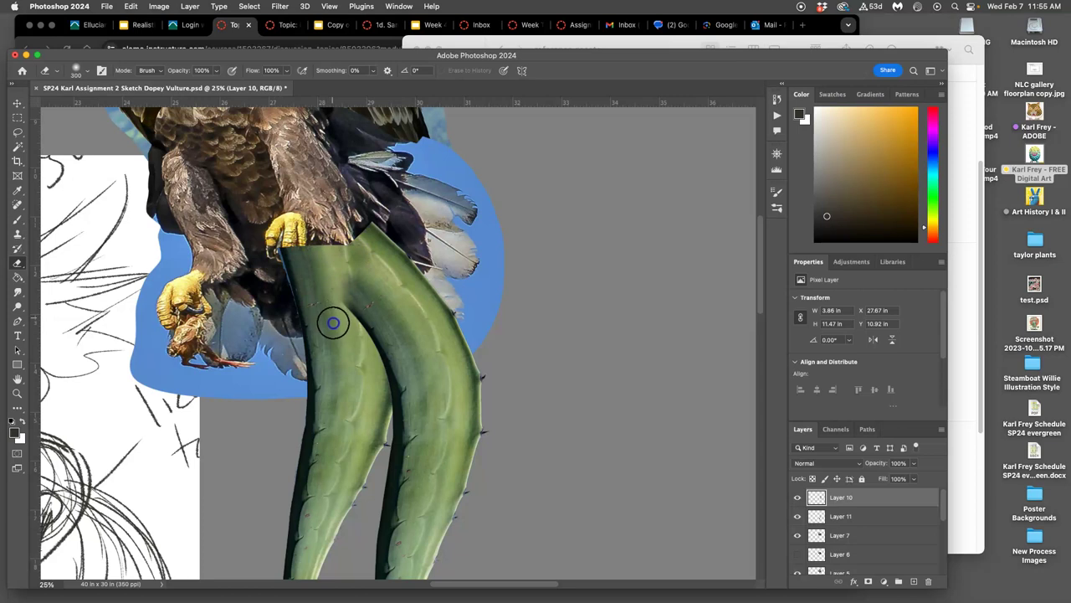
{"action": "left_click_drag", "start_coordinate": [408, 308], "coordinate": [457, 286]}
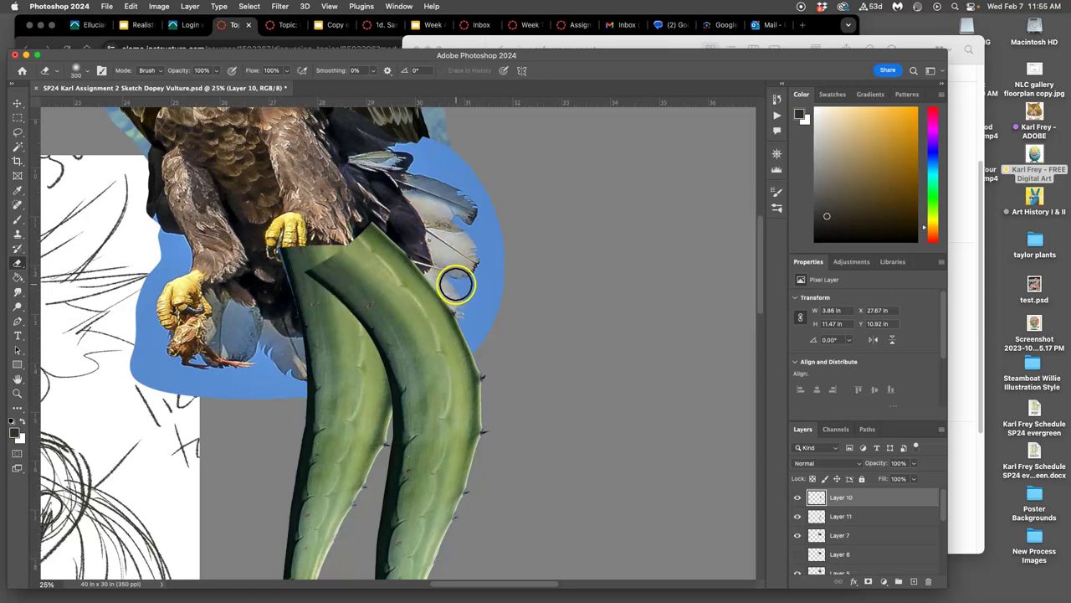
{"action": "left_click", "coordinate": [307, 259]}
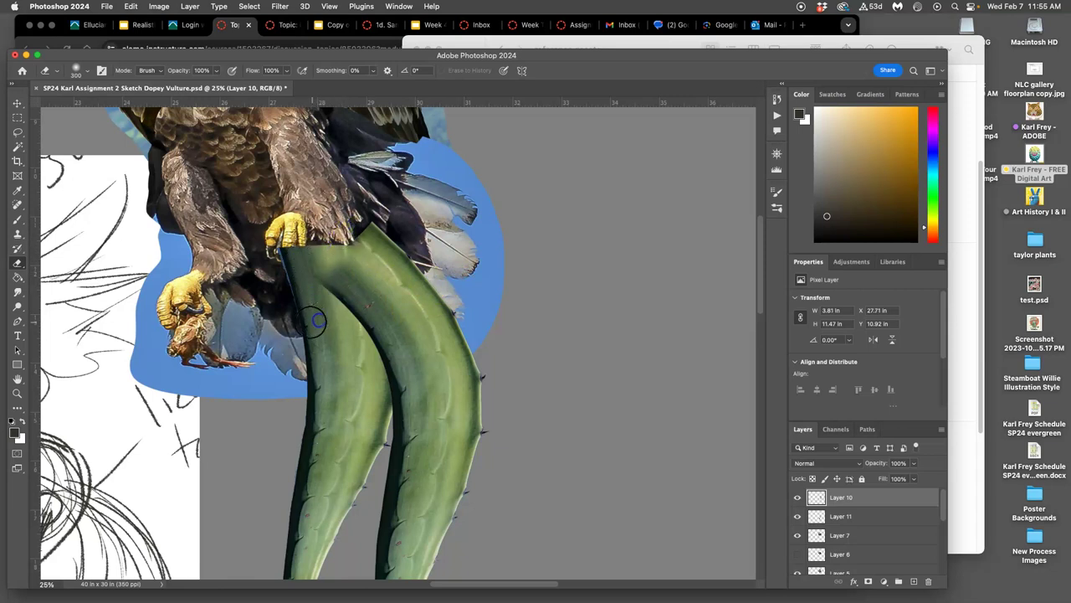
Lower the Eraser opacity to 43% and lightly fade the blades' tops and length
{"action": "left_click", "coordinate": [215, 72]}
{"action": "left_click_drag", "start_coordinate": [202, 87], "coordinate": [182, 87]}
{"action": "mouse_move", "coordinate": [348, 279]}
{"action": "left_mouse_down"}
{"action": "mouse_move", "coordinate": [336, 223]}
{"action": "mouse_move", "coordinate": [384, 265]}
{"action": "mouse_move", "coordinate": [329, 290]}
{"action": "mouse_move", "coordinate": [339, 318]}
{"action": "mouse_move", "coordinate": [334, 308]}
{"action": "mouse_move", "coordinate": [332, 363]}
{"action": "mouse_move", "coordinate": [323, 288]}
{"action": "mouse_move", "coordinate": [337, 350]}
{"action": "mouse_move", "coordinate": [327, 293]}
{"action": "mouse_move", "coordinate": [336, 318]}
{"action": "mouse_move", "coordinate": [324, 320]}
{"action": "mouse_move", "coordinate": [327, 280]}
{"action": "mouse_move", "coordinate": [352, 379]}
{"action": "mouse_move", "coordinate": [499, 377]}
{"action": "left_mouse_up"}
{"action": "key", "text": "super+minus"}
{"action": "key", "text": "super+minus"}
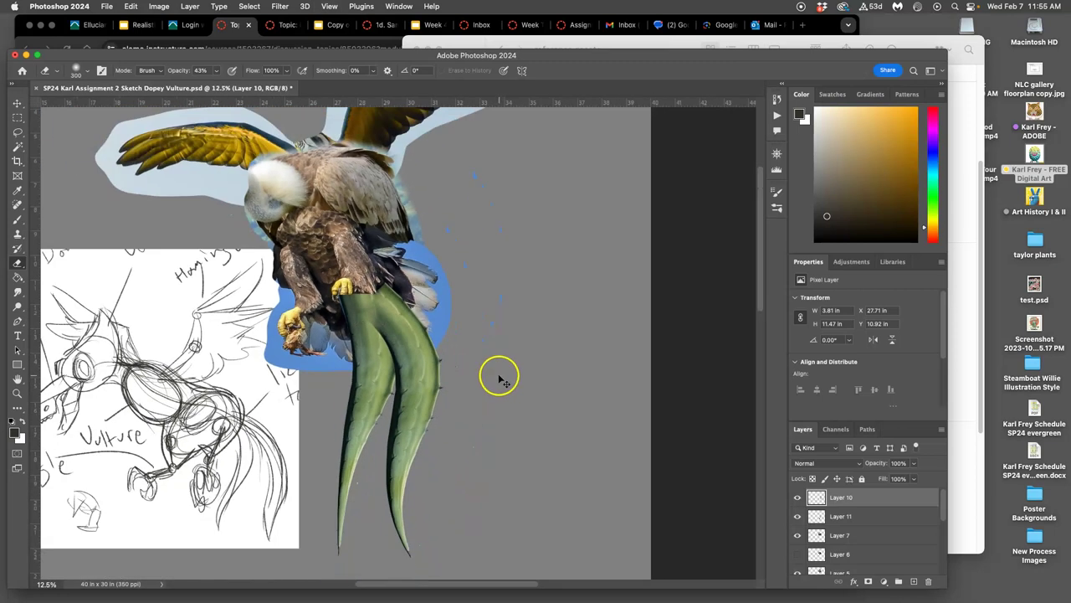
{"action": "mouse_move", "coordinate": [382, 335]}
{"action": "left_mouse_down"}
{"action": "mouse_move", "coordinate": [390, 376]}
{"action": "mouse_move", "coordinate": [363, 424]}
{"action": "mouse_move", "coordinate": [386, 434]}
{"action": "mouse_move", "coordinate": [390, 320]}
{"action": "mouse_move", "coordinate": [407, 384]}
{"action": "mouse_move", "coordinate": [404, 368]}
{"action": "mouse_move", "coordinate": [402, 457]}
{"action": "left_mouse_up"}
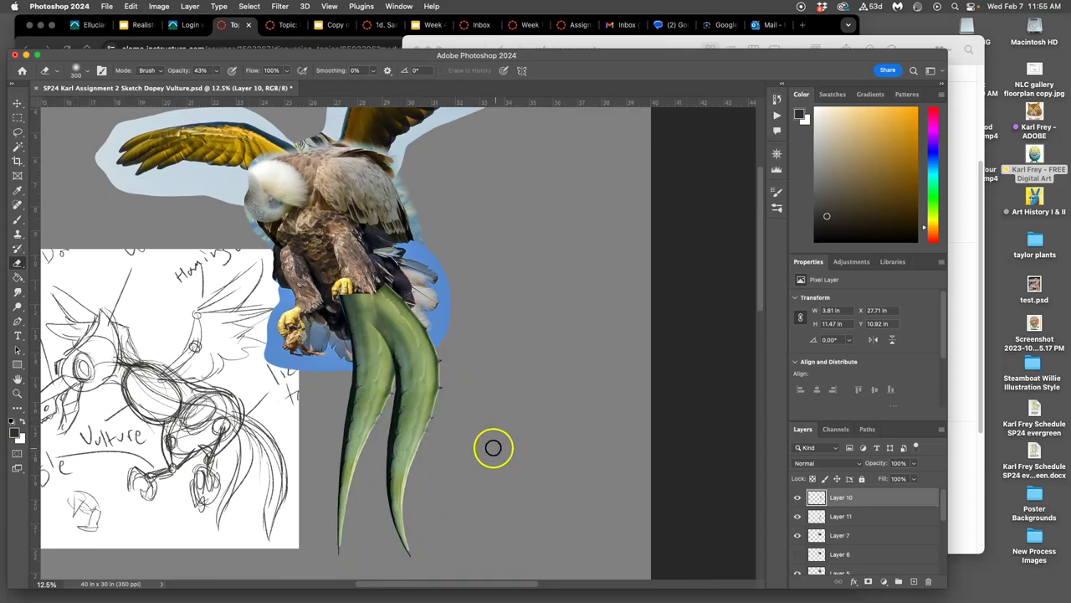
Toggle each blade layer's visibility to check the erased edges
{"action": "left_click", "coordinate": [798, 497]}
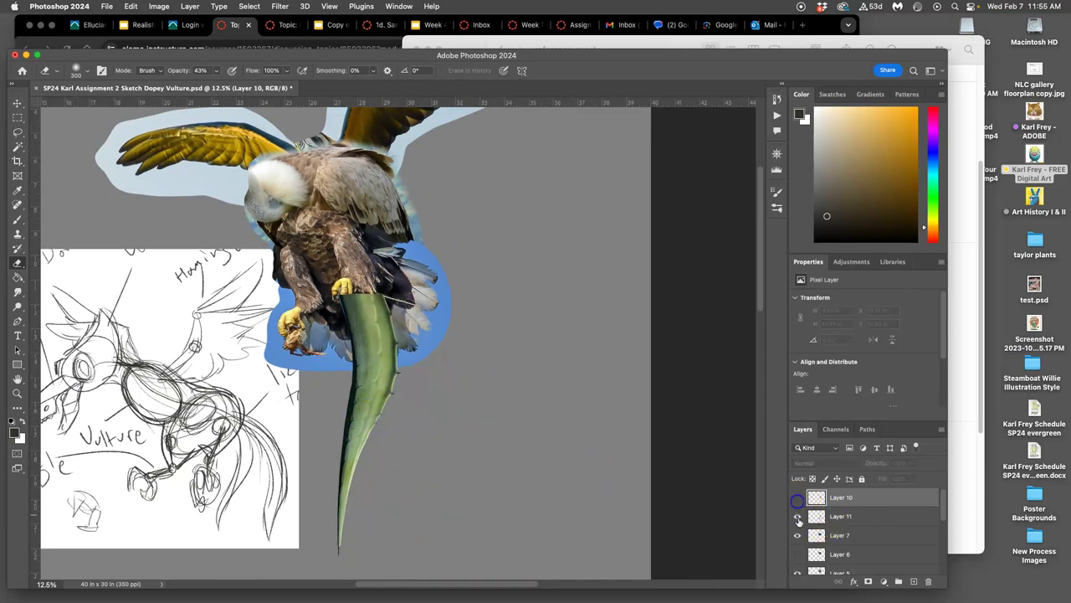
{"action": "left_click", "coordinate": [798, 516]}
{"action": "left_click", "coordinate": [798, 516]}
{"action": "left_click", "coordinate": [798, 497]}
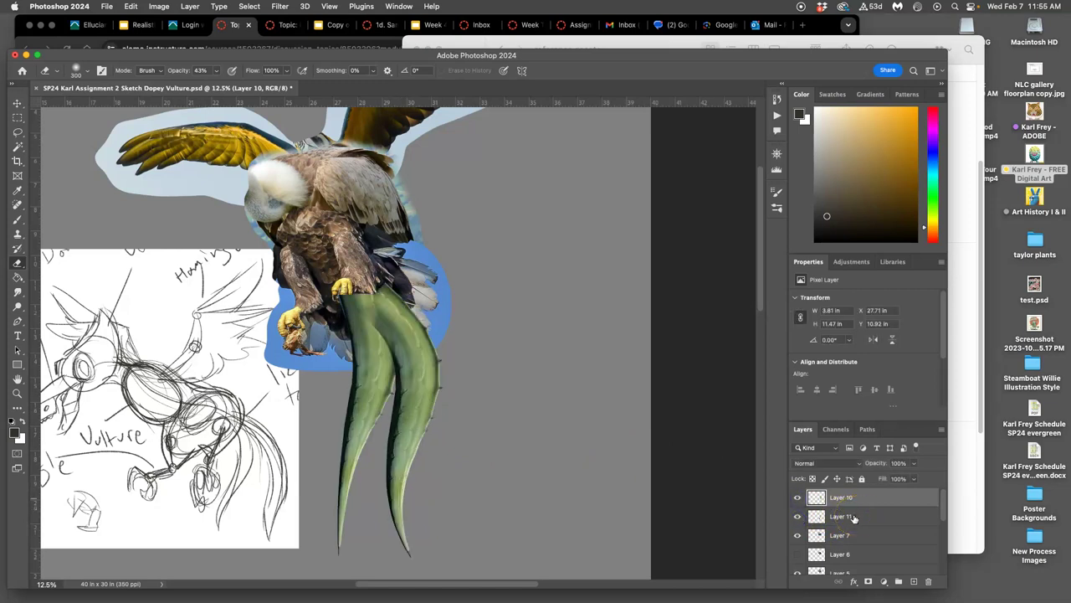
Group Layers 10 and 11 as 'Tail' and move the group below Layer 7
{"action": "left_click", "coordinate": [854, 516], "text": "shift"}
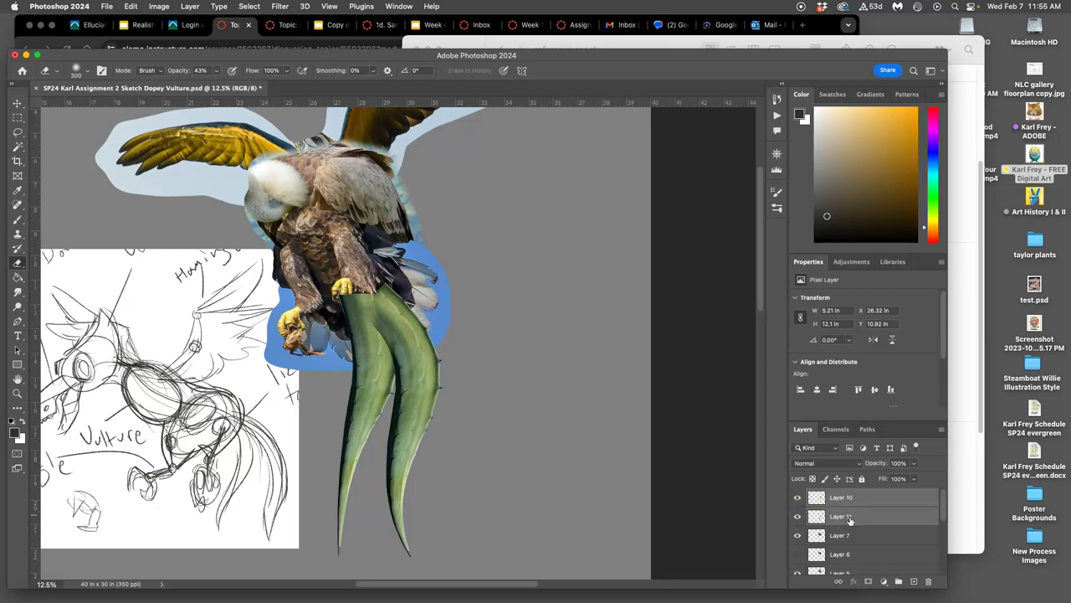
{"action": "left_click_drag", "start_coordinate": [841, 508], "coordinate": [898, 581]}
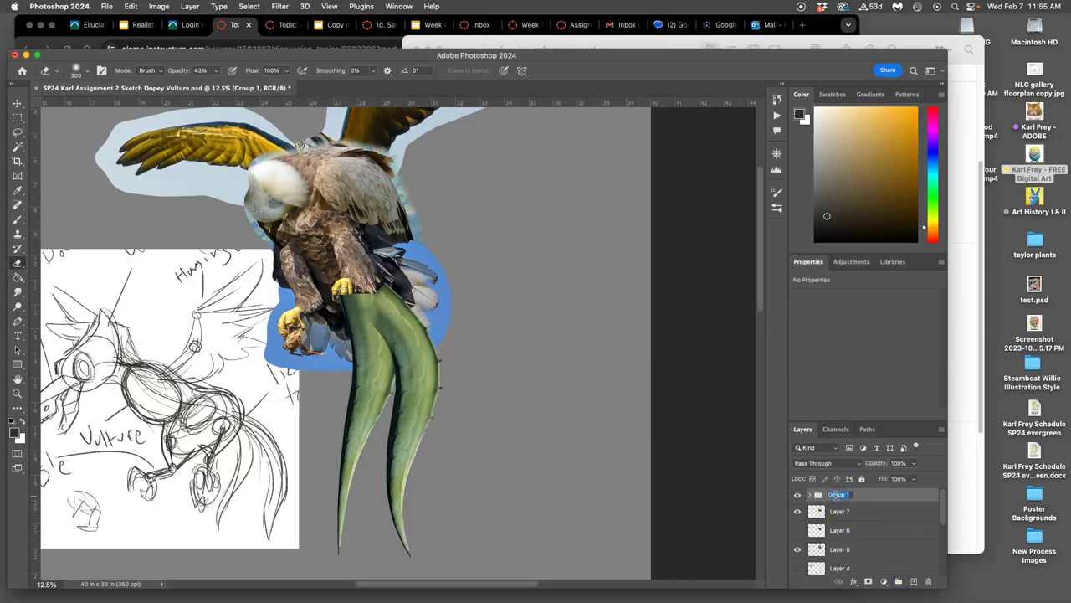
{"action": "key", "text": "Return"}
{"action": "left_click", "coordinate": [836, 496]}
{"action": "left_click_drag", "start_coordinate": [836, 495], "coordinate": [836, 519]}
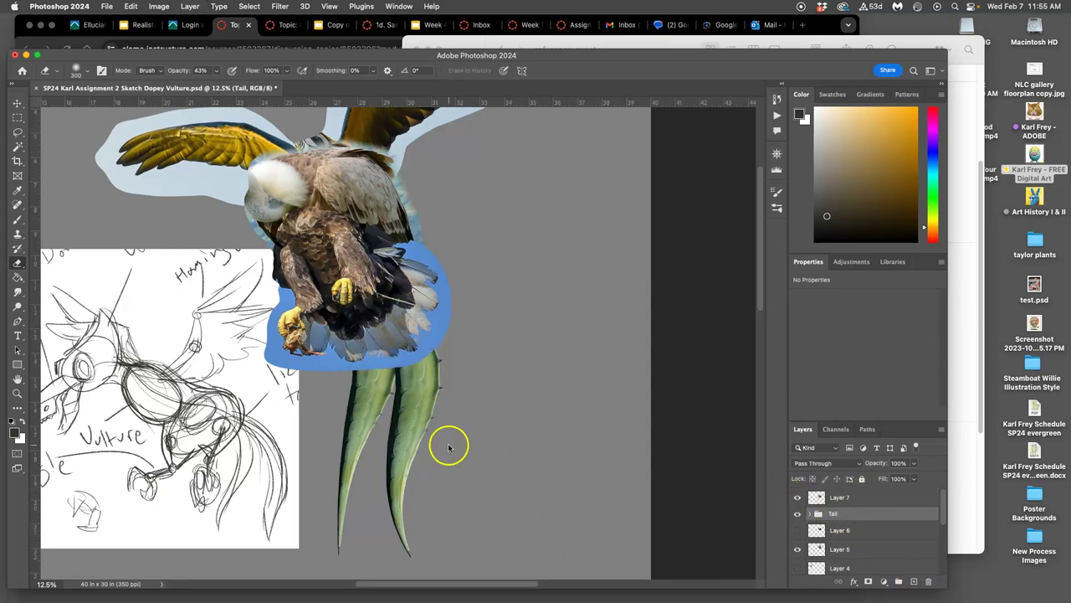
Move the Tail group under the eagle and distort it to about 12.9° rotation and 108% scale
{"action": "left_click", "coordinate": [17, 102]}
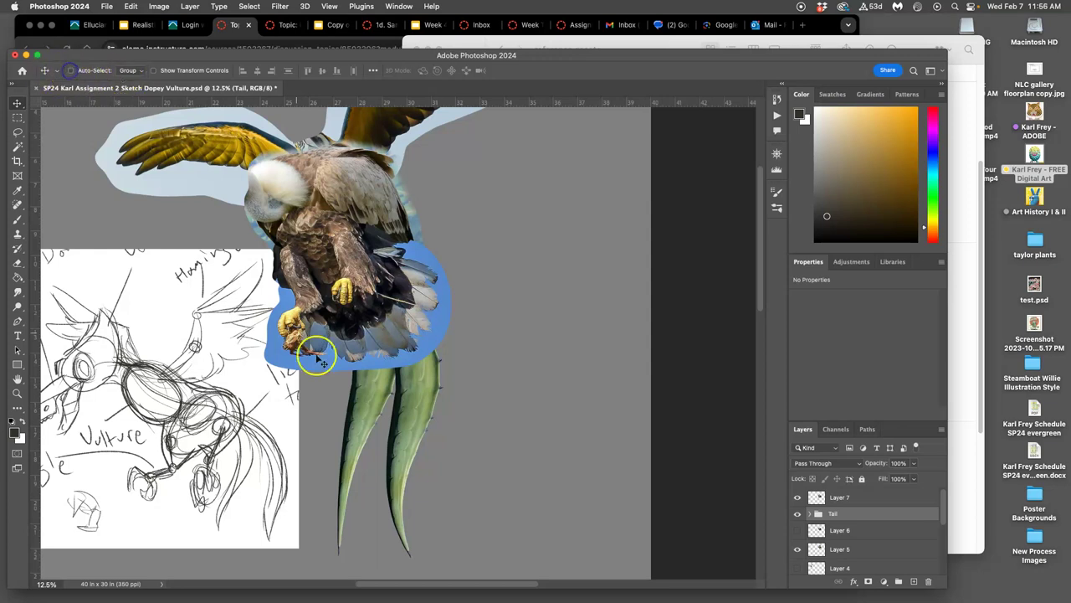
{"action": "mouse_move", "coordinate": [425, 408]}
{"action": "left_mouse_down"}
{"action": "mouse_move", "coordinate": [487, 402]}
{"action": "mouse_move", "coordinate": [458, 408]}
{"action": "mouse_move", "coordinate": [456, 387]}
{"action": "mouse_move", "coordinate": [444, 410]}
{"action": "mouse_move", "coordinate": [495, 396]}
{"action": "mouse_move", "coordinate": [494, 417]}
{"action": "mouse_move", "coordinate": [429, 409]}
{"action": "mouse_move", "coordinate": [529, 405]}
{"action": "mouse_move", "coordinate": [441, 407]}
{"action": "mouse_move", "coordinate": [432, 421]}
{"action": "left_mouse_up"}
{"action": "key", "text": "ctrl+t"}
{"action": "right_click", "coordinate": [432, 421]}
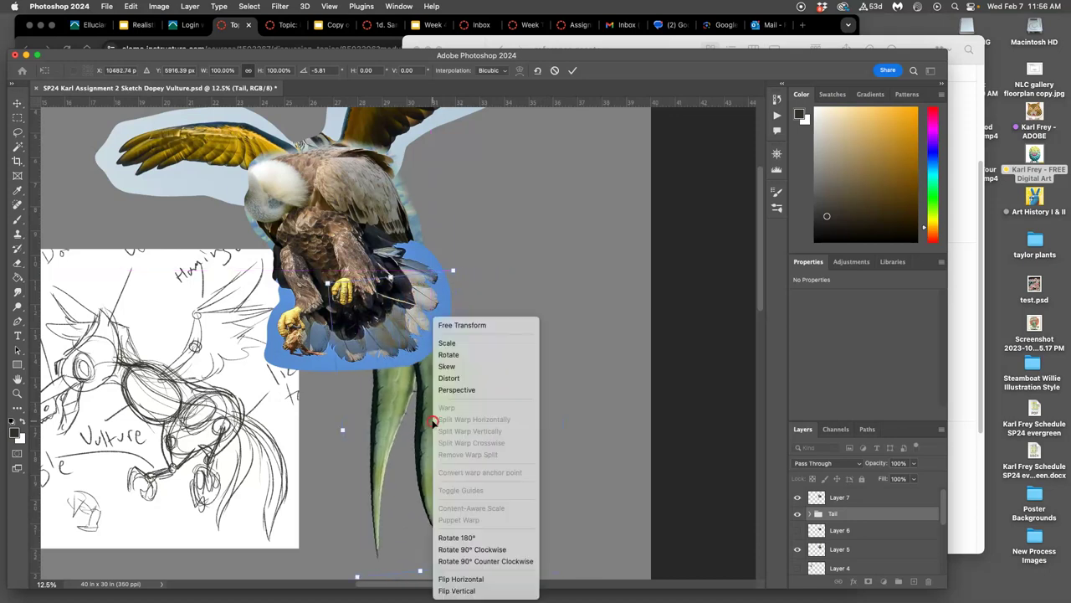
{"action": "left_click", "coordinate": [450, 377]}
{"action": "left_click_drag", "start_coordinate": [469, 574], "coordinate": [492, 556]}
{"action": "left_click_drag", "start_coordinate": [435, 393], "coordinate": [442, 362]}
{"action": "key", "text": "Return"}
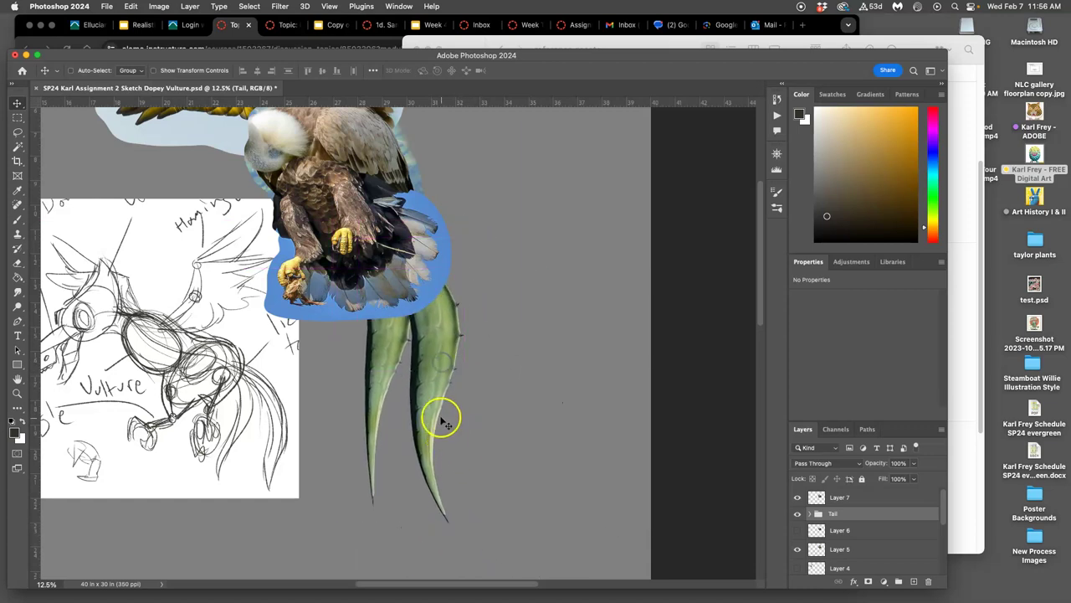
{"action": "scroll", "coordinate": [440, 416], "scroll_direction": "left", "scroll_amount": 5}
{"action": "scroll", "coordinate": [438, 414], "scroll_direction": "up", "scroll_amount": 3}
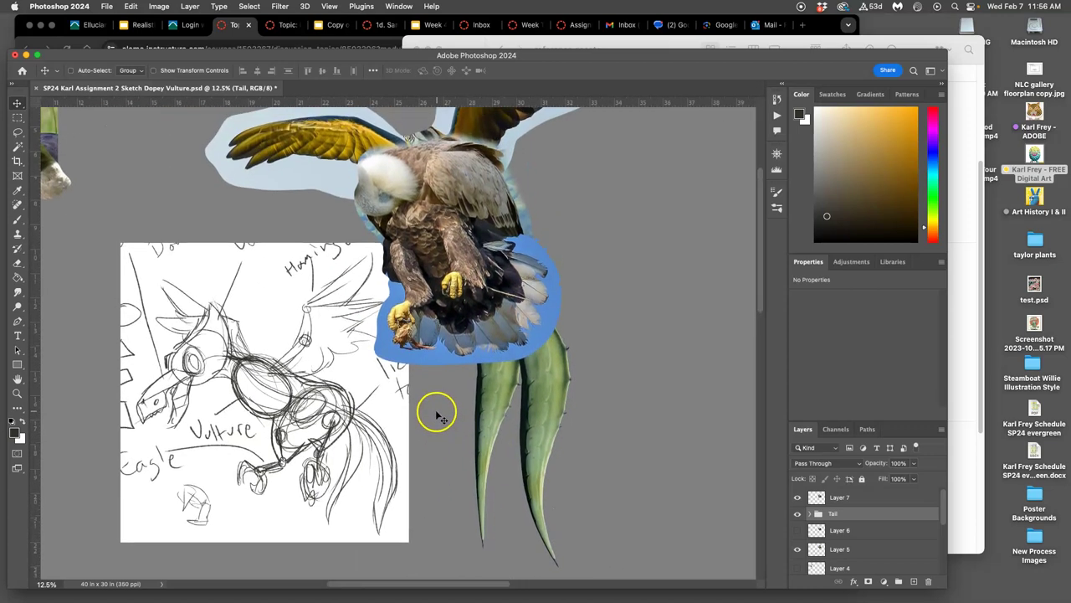
{"action": "scroll", "coordinate": [437, 416], "scroll_direction": "up", "scroll_amount": 2}
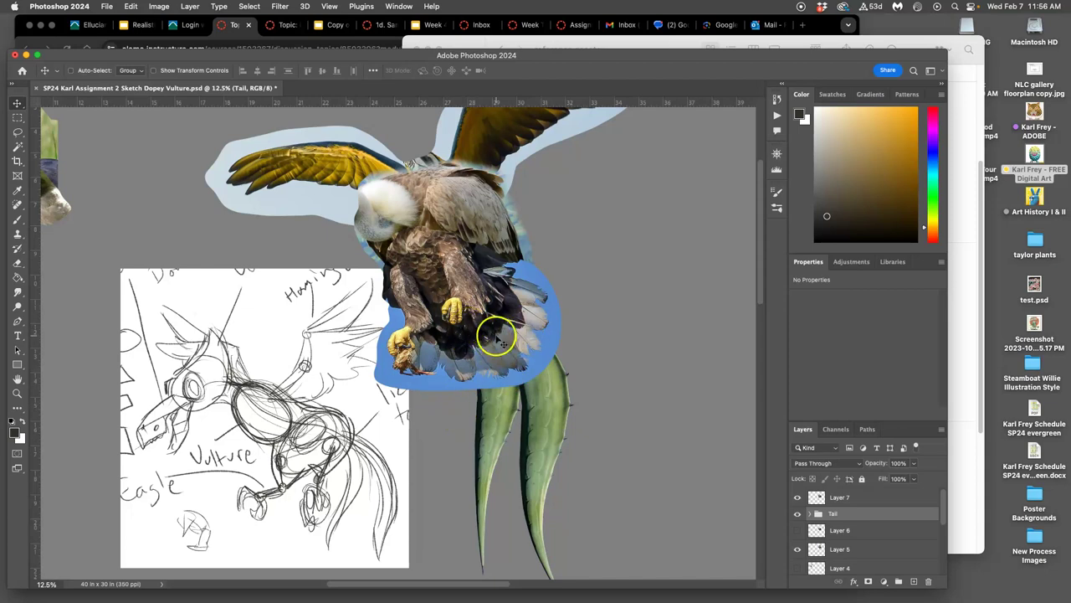
Make Layer 7 the active layer, toggling its visibility to check what it covers
{"action": "left_click", "coordinate": [798, 497]}
{"action": "left_click", "coordinate": [798, 498]}
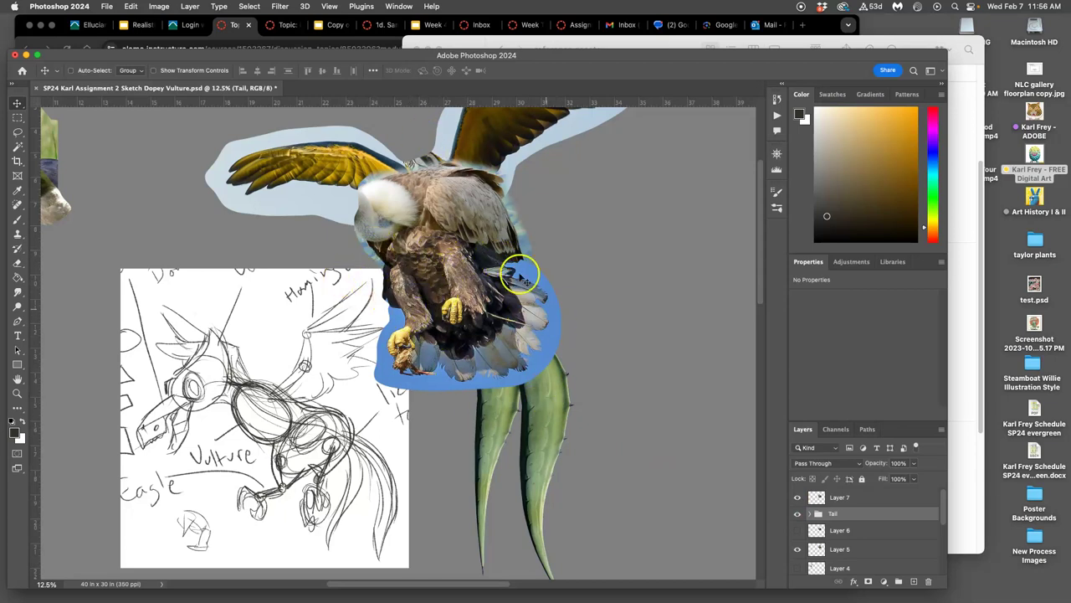
{"action": "left_click", "coordinate": [524, 360]}
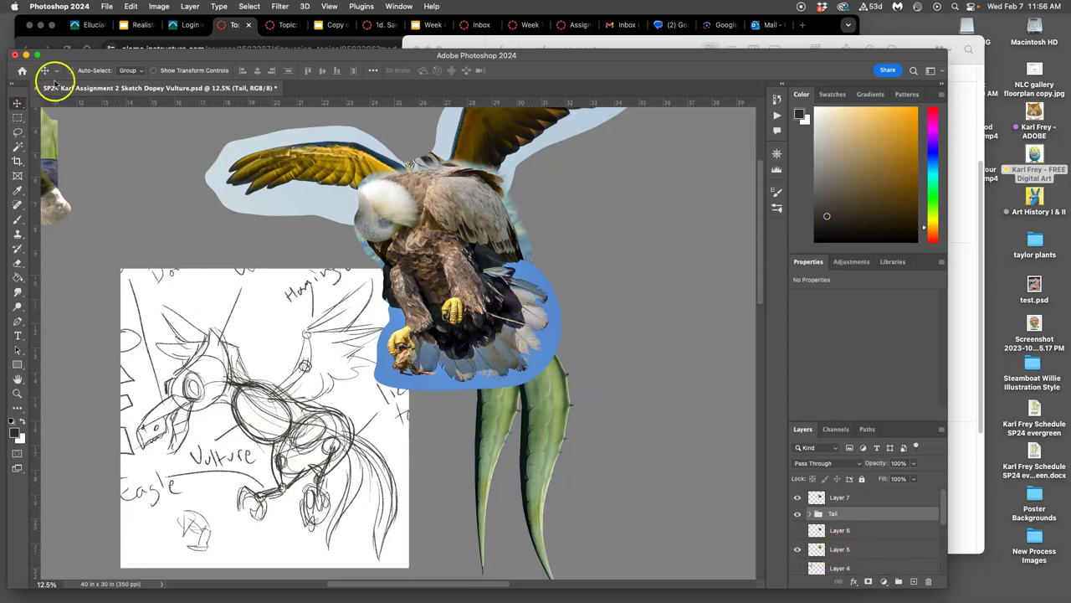
{"action": "left_click", "coordinate": [452, 312]}
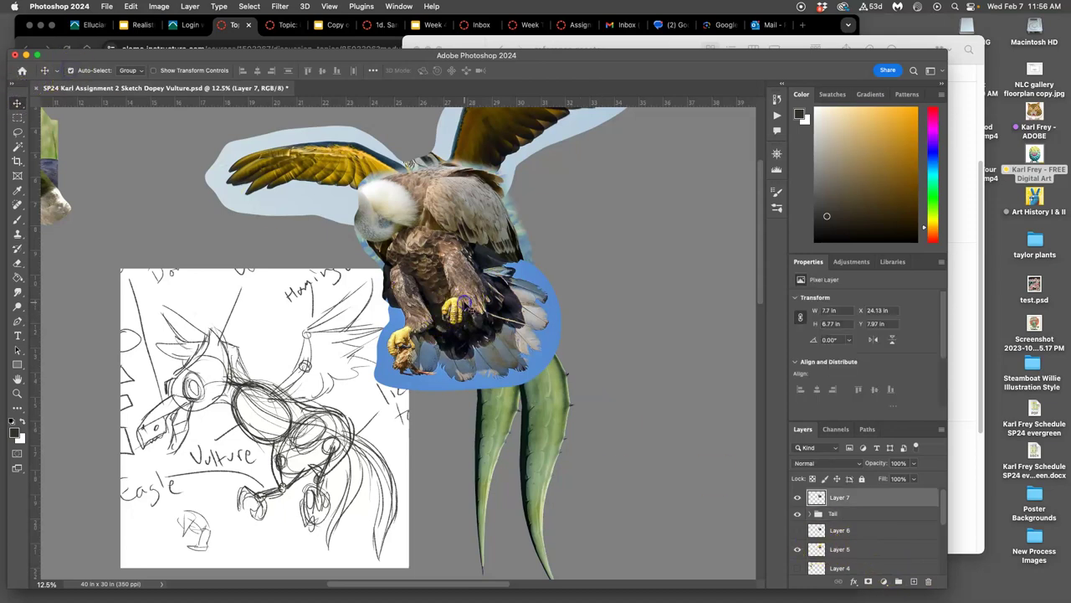
{"action": "left_click", "coordinate": [797, 497]}
{"action": "left_click", "coordinate": [798, 497]}
{"action": "scroll", "coordinate": [488, 332], "scroll_direction": "up", "scroll_amount": 3}
{"action": "scroll", "coordinate": [497, 339], "scroll_direction": "right", "scroll_amount": 5}
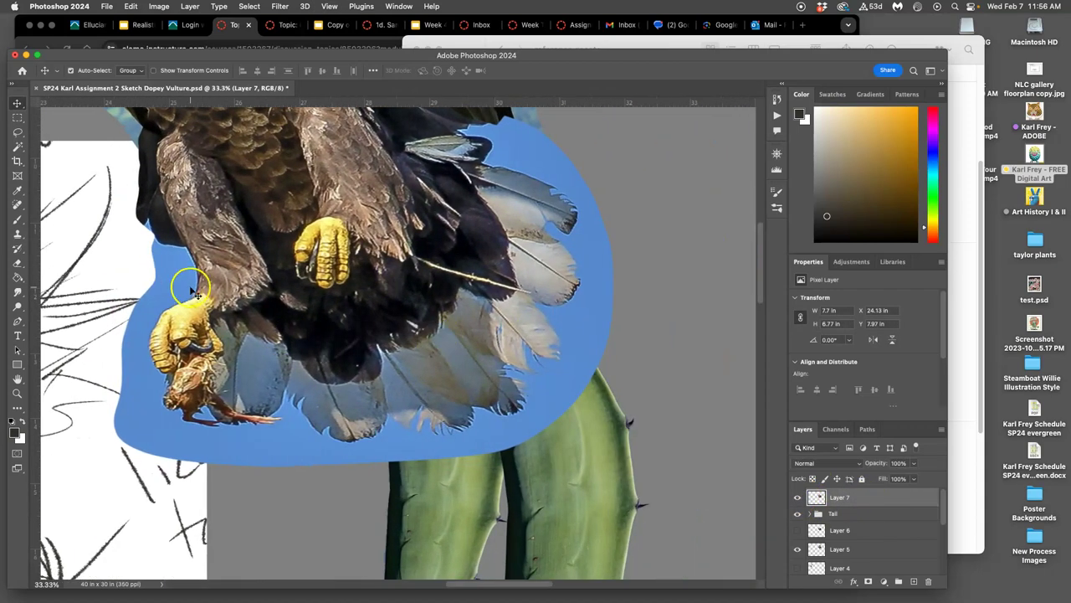
Magic-wand the blue sky around the eagle's feathers, refine its edges in Select and Mask, and deselect
{"action": "left_click", "coordinate": [18, 148]}
{"action": "left_click", "coordinate": [566, 307]}
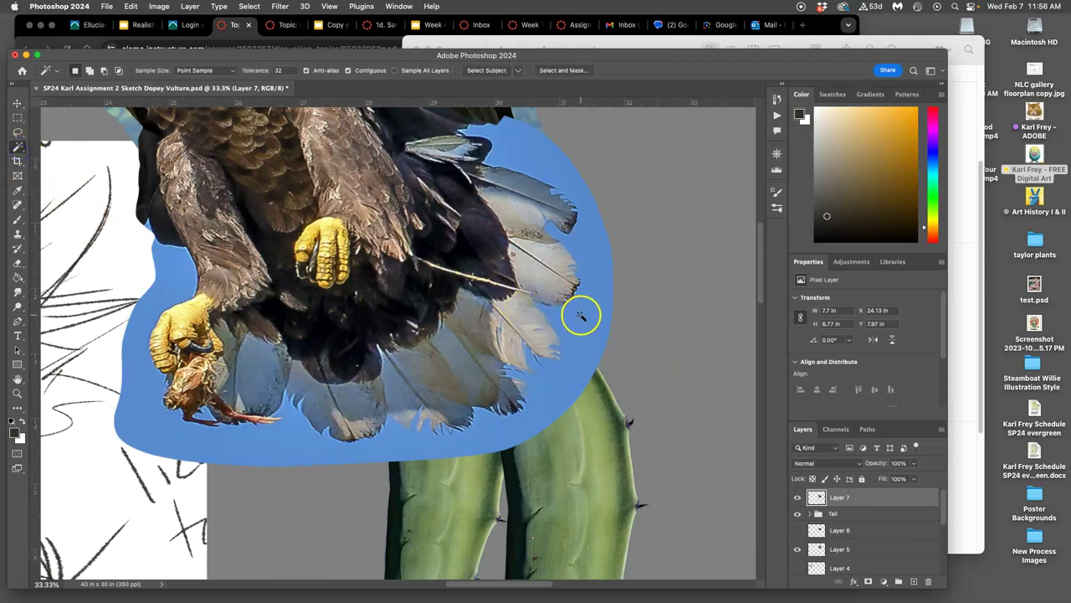
{"action": "left_click", "coordinate": [548, 339]}
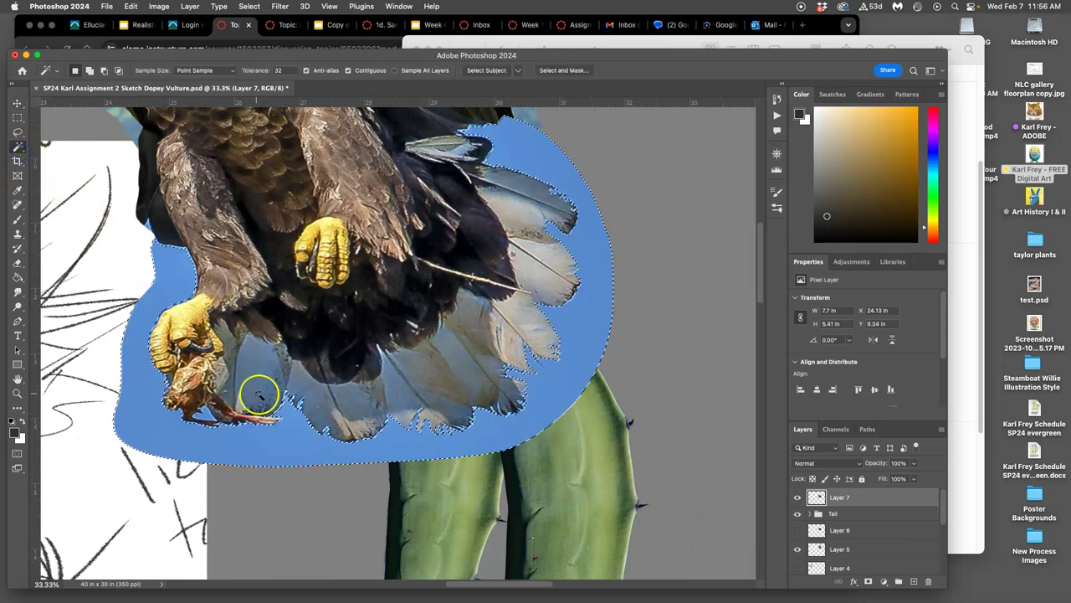
{"action": "left_click", "coordinate": [554, 70]}
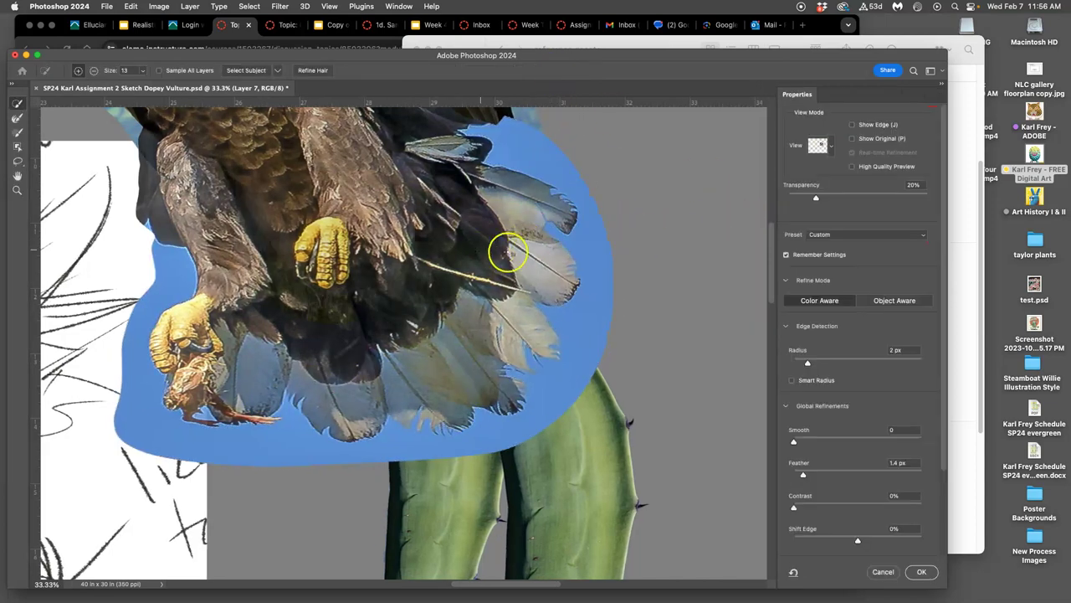
{"action": "left_click", "coordinate": [922, 571]}
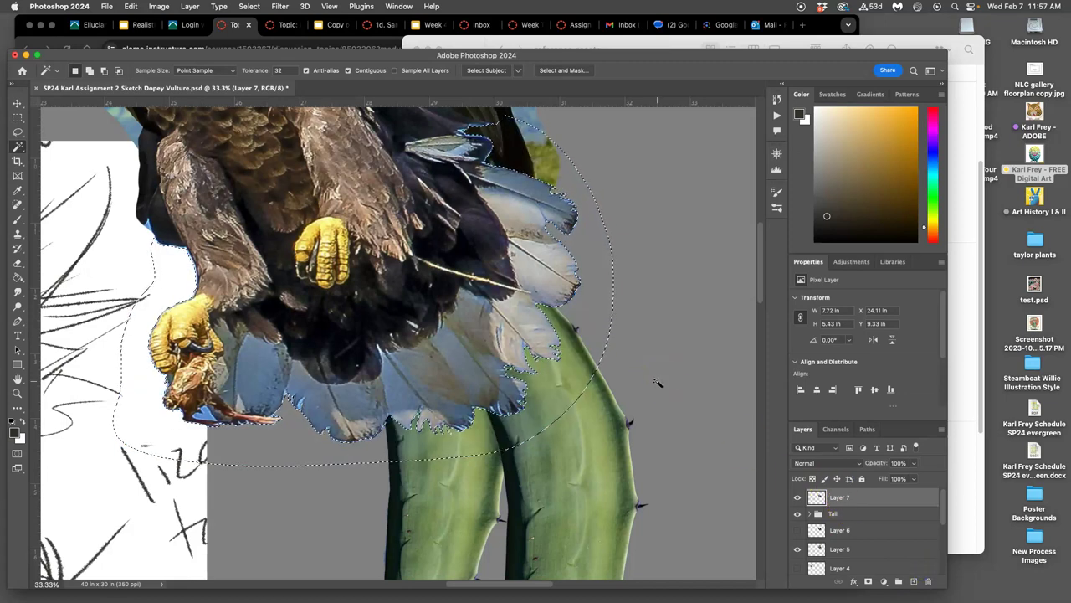
{"action": "key", "text": "super+d"}
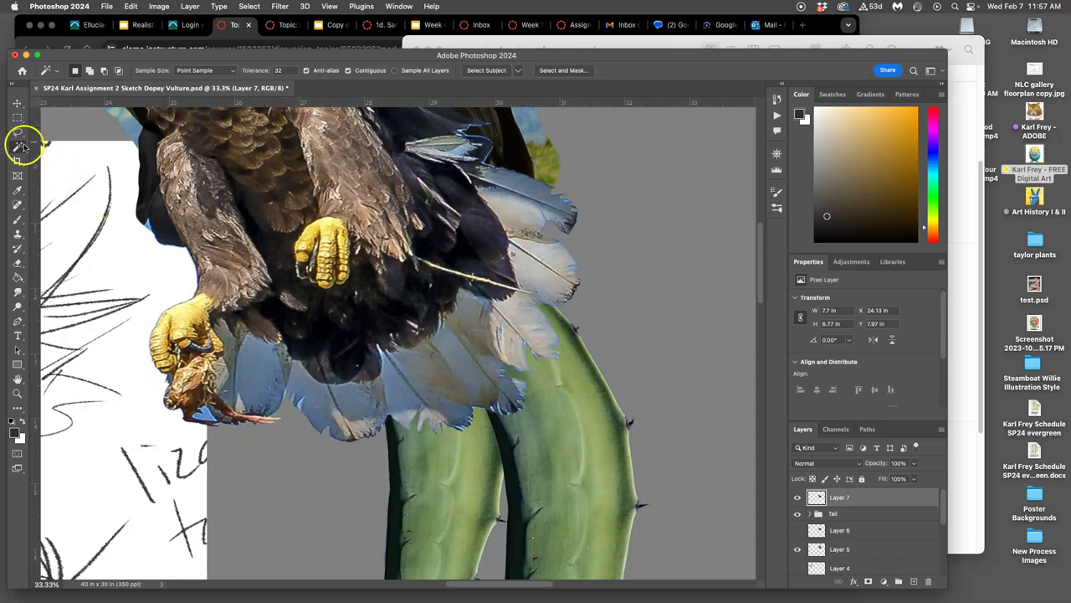
Lasso around the prey bird in the eagle's talon, delete it, and drop the selection
{"action": "left_click", "coordinate": [17, 132]}
{"action": "key", "text": "super+equal"}
{"action": "scroll", "coordinate": [170, 378], "scroll_direction": "left", "scroll_amount": 5}
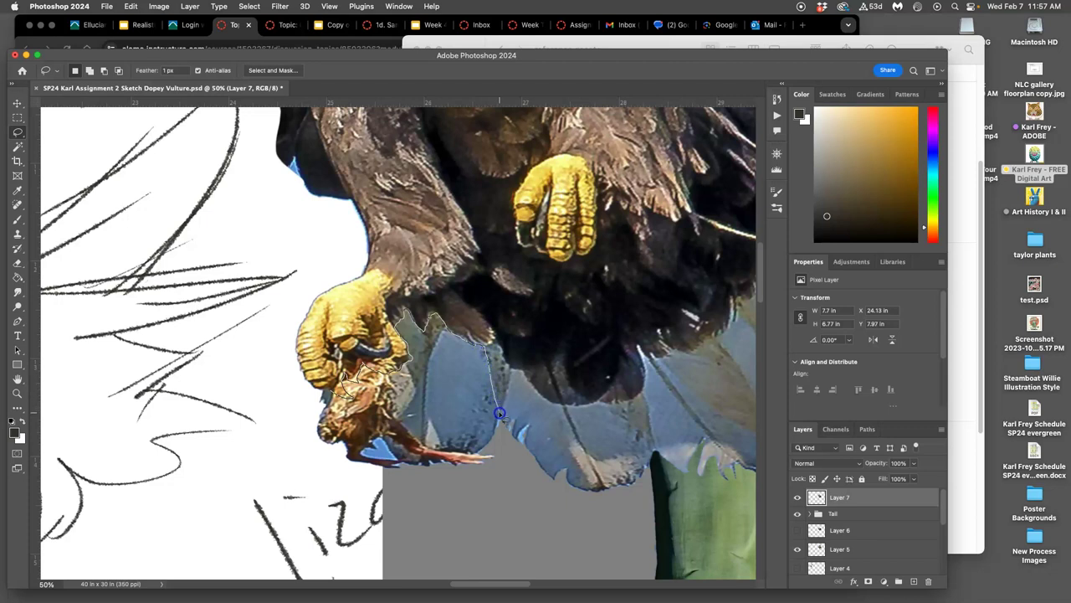
{"action": "mouse_move", "coordinate": [508, 466]}
{"action": "left_mouse_down"}
{"action": "mouse_move", "coordinate": [470, 527]}
{"action": "mouse_move", "coordinate": [321, 531]}
{"action": "left_mouse_up"}
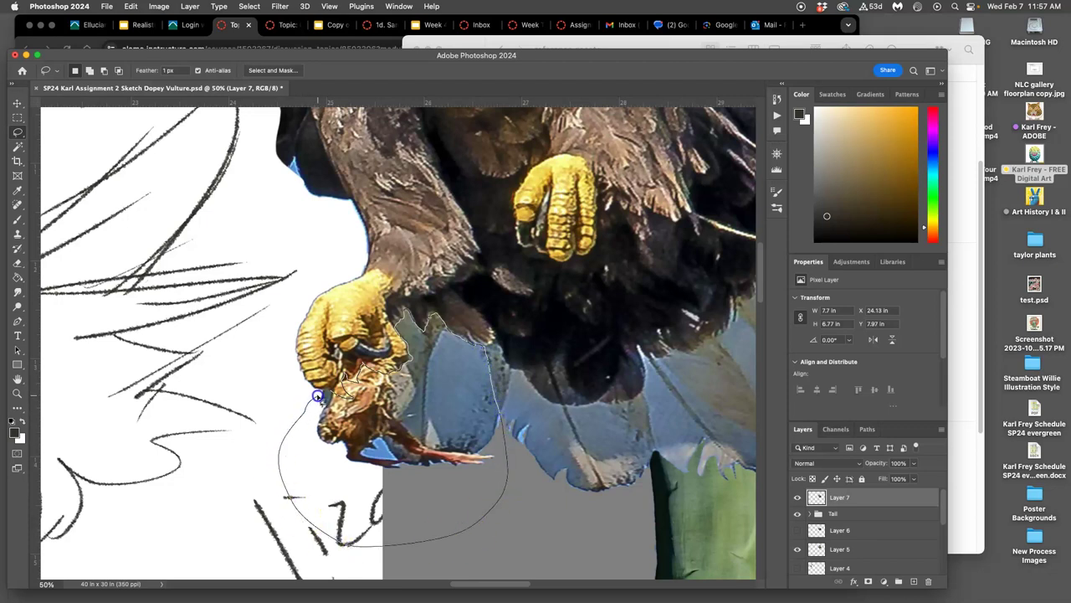
{"action": "left_click_drag", "start_coordinate": [328, 392], "coordinate": [326, 394]}
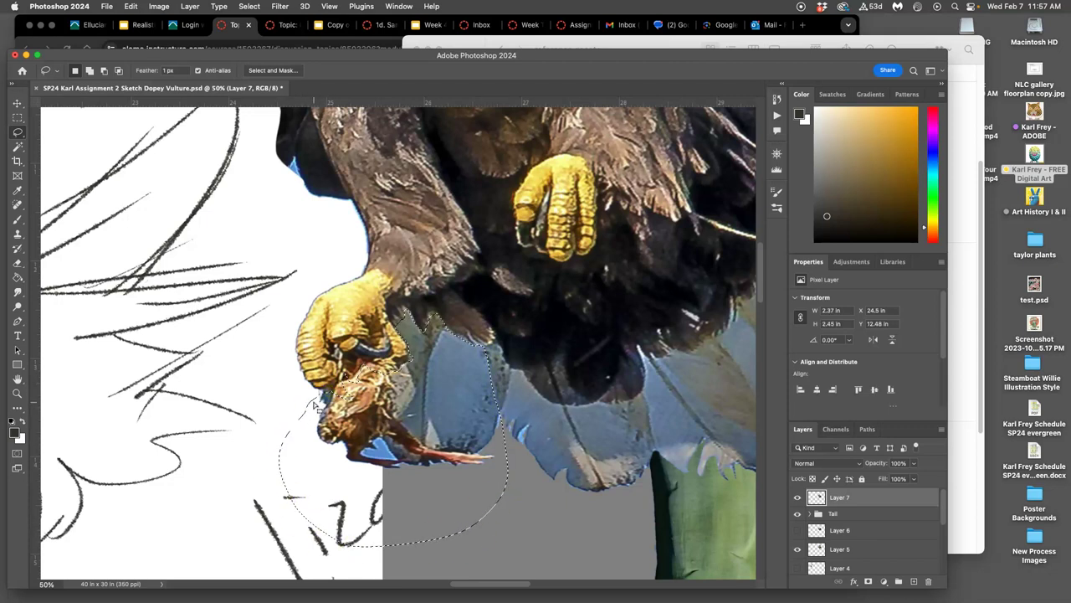
{"action": "key", "text": "Delete"}
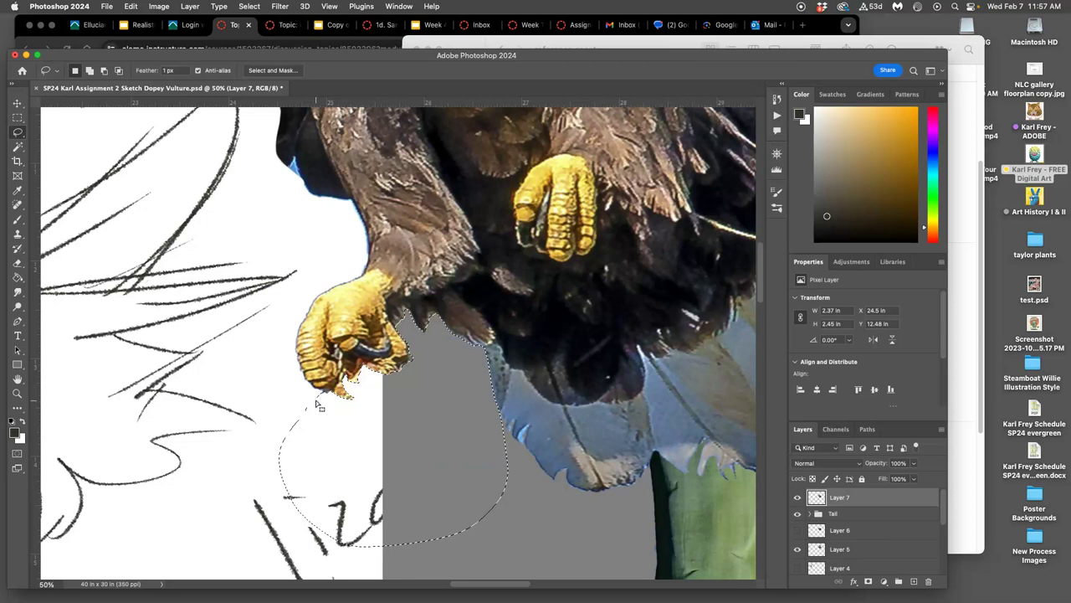
{"action": "left_click", "coordinate": [382, 437]}
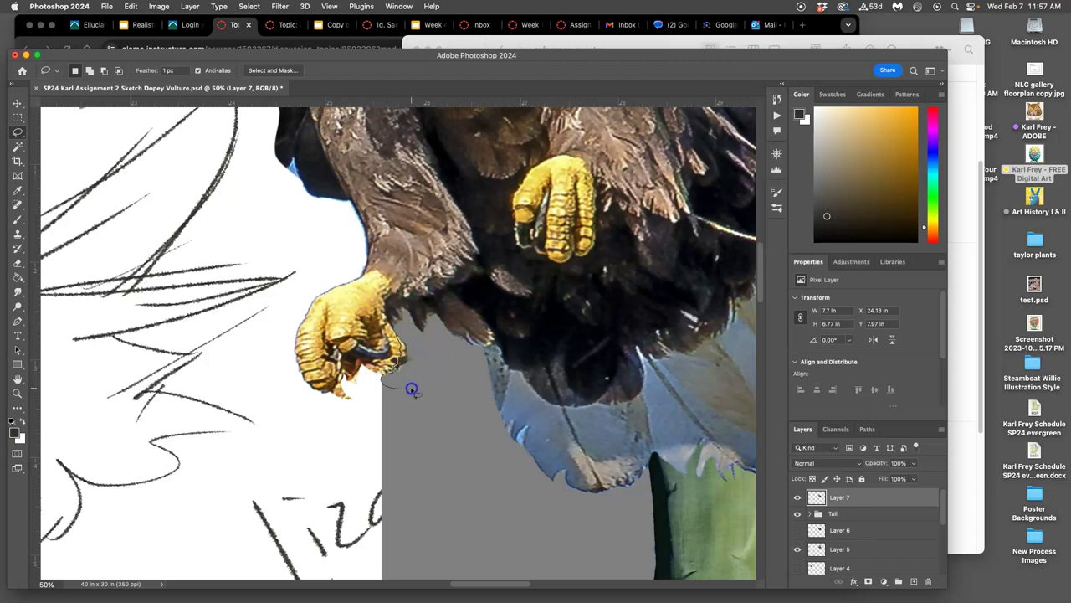
Start outlining the claw tip, then cancel the unfinished outline
{"action": "left_click_drag", "start_coordinate": [410, 331], "coordinate": [408, 330]}
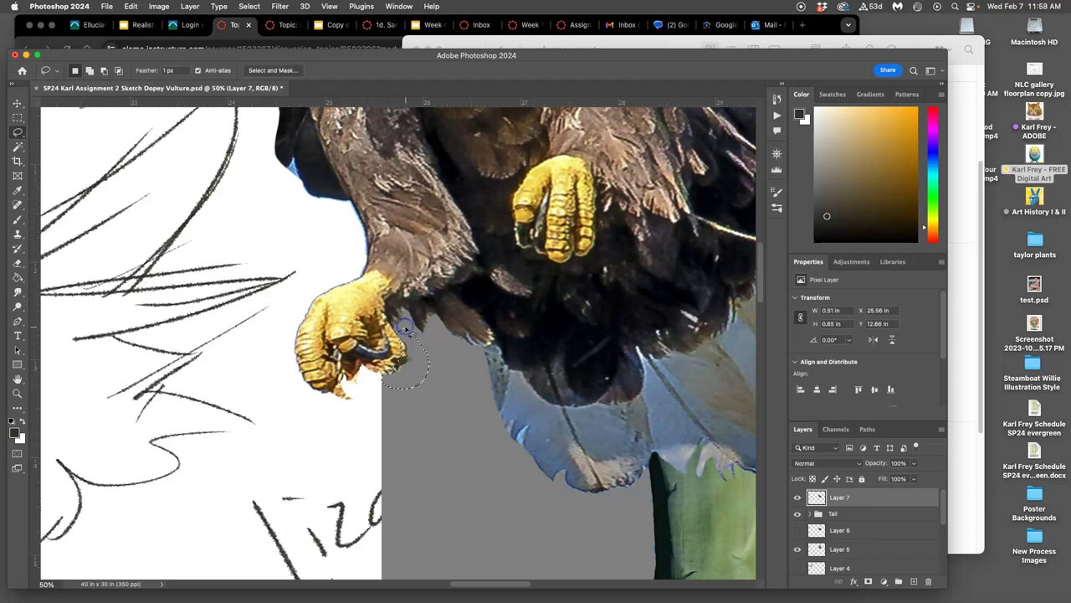
{"action": "left_click", "coordinate": [432, 406]}
{"action": "scroll", "coordinate": [437, 448], "scroll_direction": "right", "scroll_amount": 3}
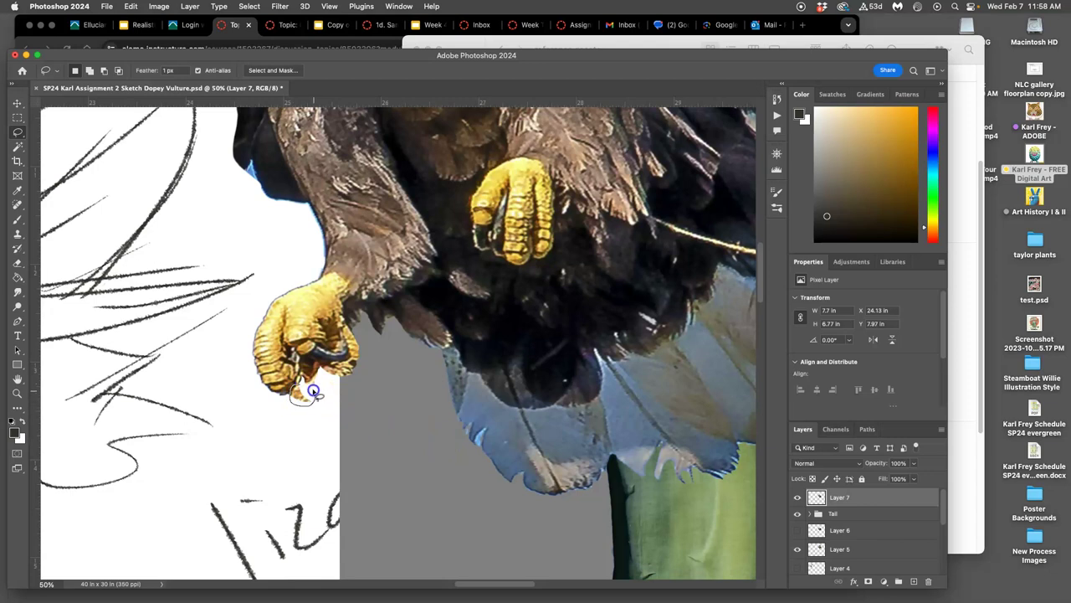
Darken the lassoed claw tip with an Image > Adjustments > Levels adjustment
{"action": "left_click", "coordinate": [159, 7]}
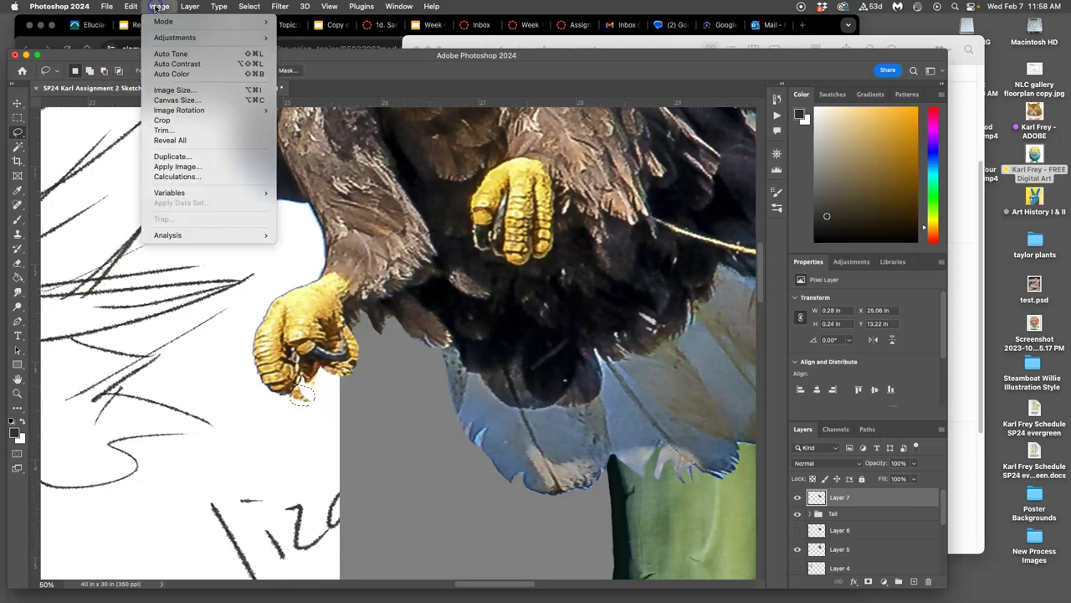
{"action": "mouse_move", "coordinate": [167, 39]}
{"action": "left_click", "coordinate": [300, 48]}
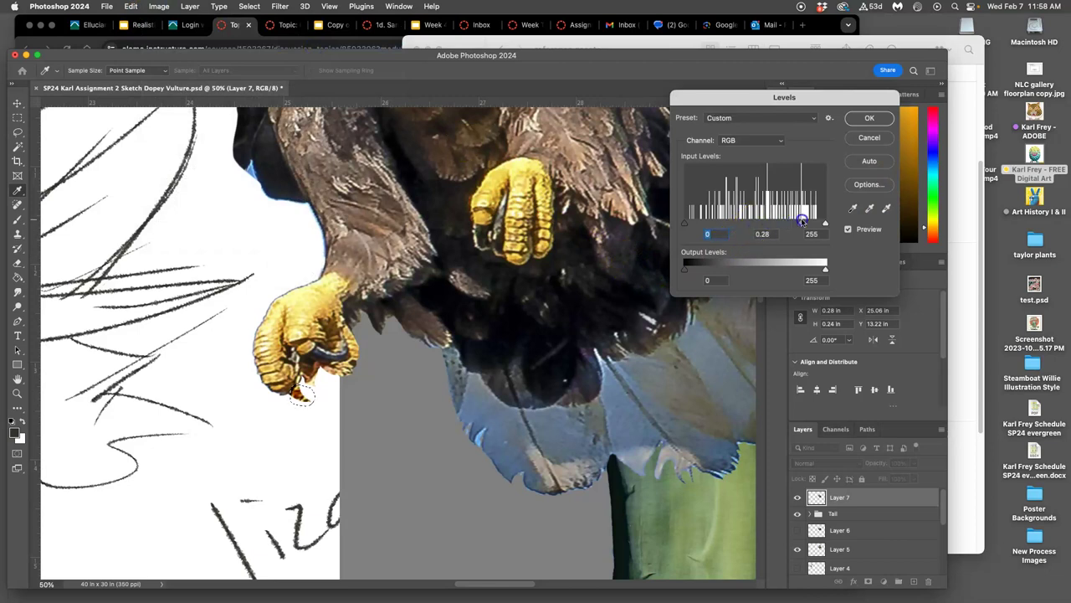
{"action": "left_click", "coordinate": [825, 266]}
{"action": "left_click", "coordinate": [869, 120]}
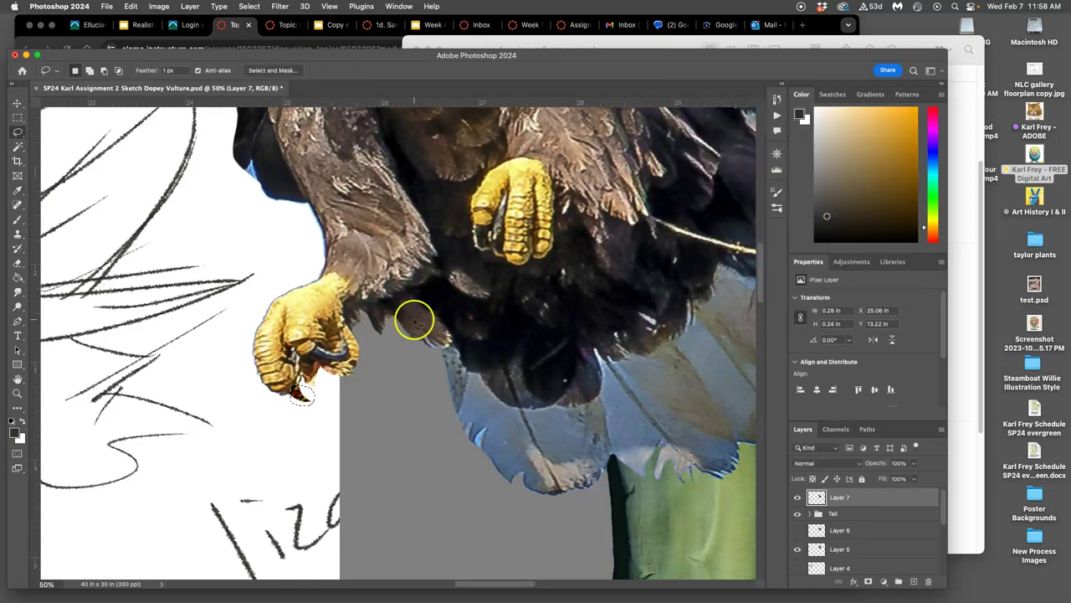
Rotate the claw tip by about 19 degrees with Free Transform and commit it
{"action": "key", "text": "super+t"}
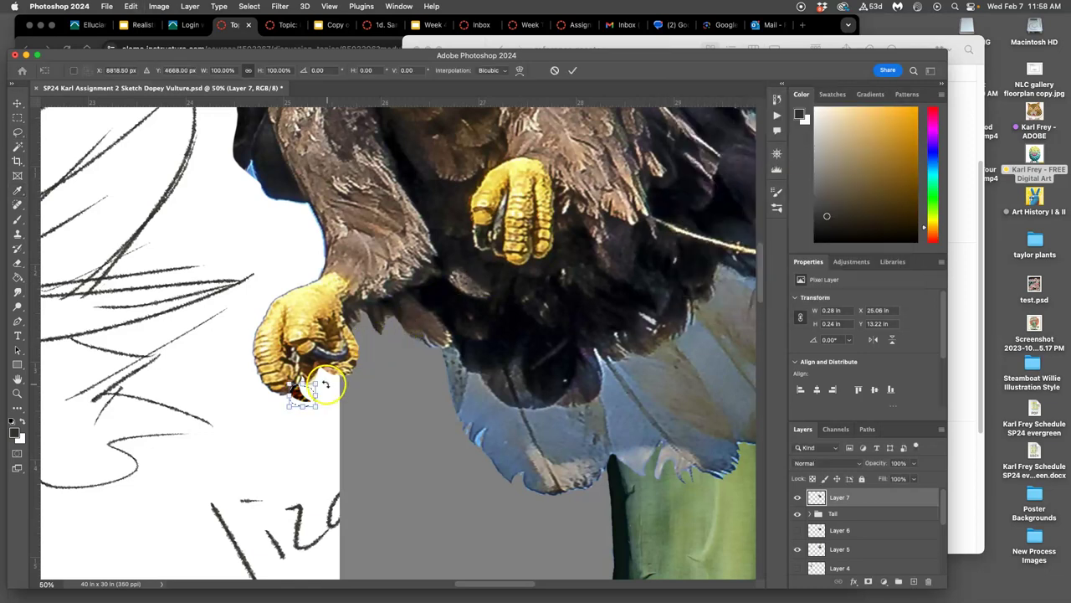
{"action": "left_click_drag", "start_coordinate": [325, 385], "coordinate": [299, 391]}
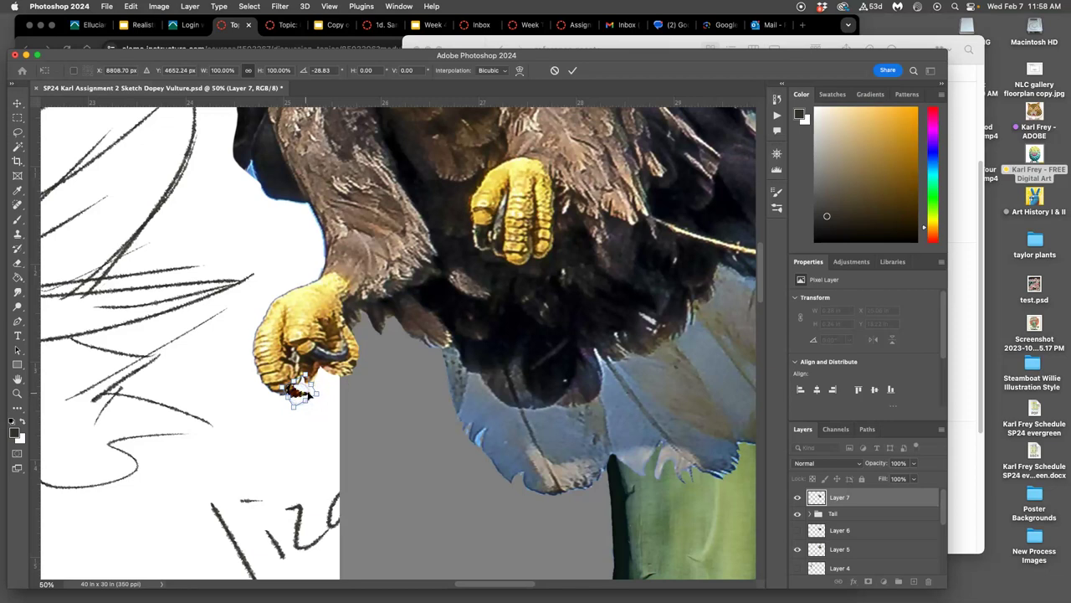
{"action": "key", "text": "Return"}
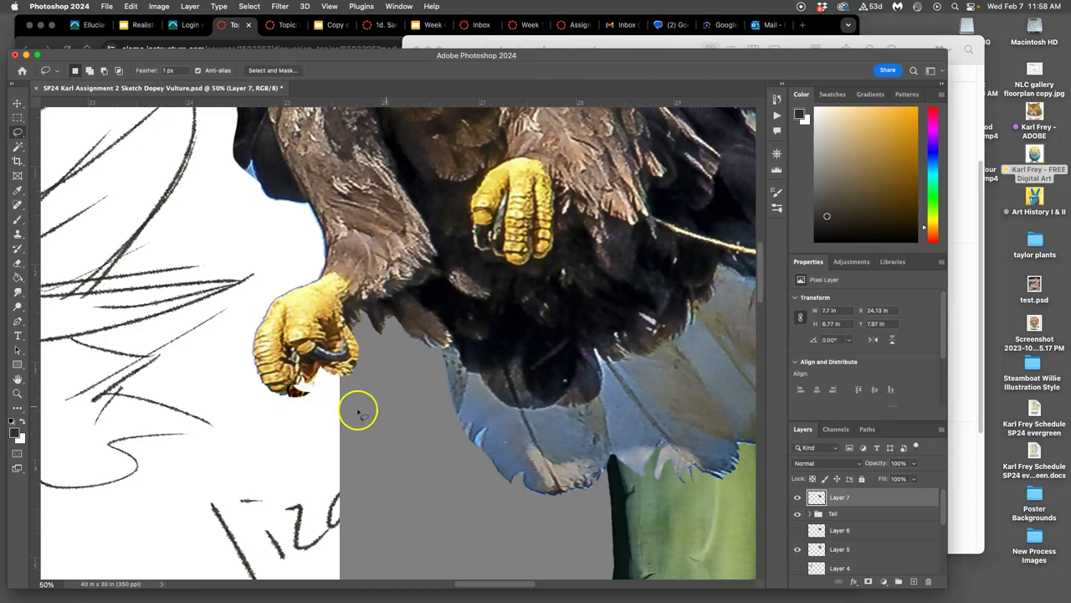
Select the parrot wings layer (Layer 8) and move it above the eagle layer
{"action": "scroll", "coordinate": [428, 378], "scroll_direction": "right", "scroll_amount": 1}
{"action": "scroll", "coordinate": [427, 381], "scroll_direction": "up", "scroll_amount": 1}
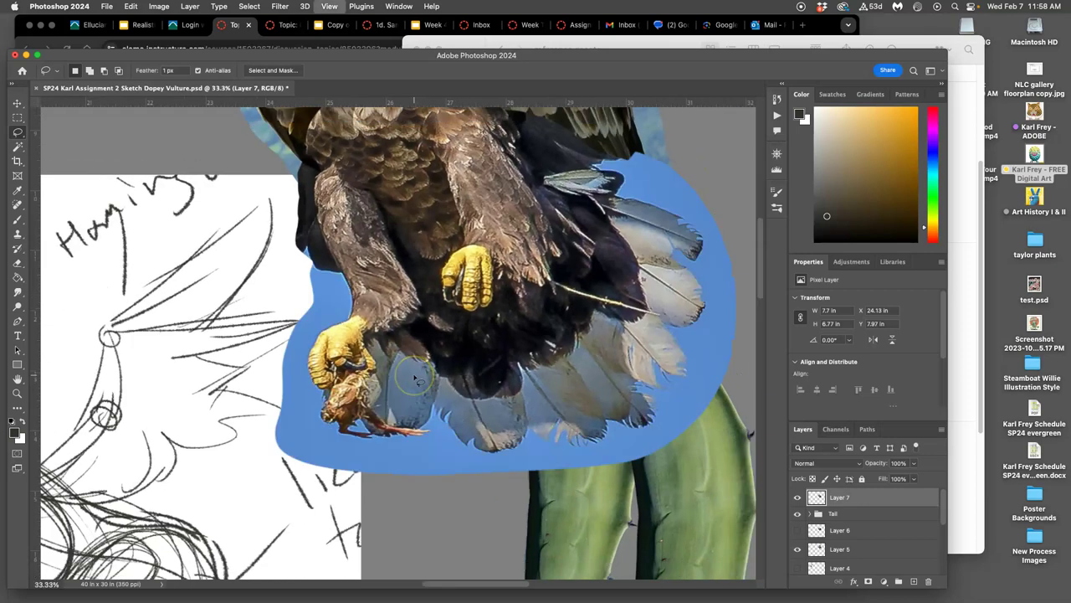
{"action": "scroll", "coordinate": [466, 372], "scroll_direction": "down", "scroll_amount": 3}
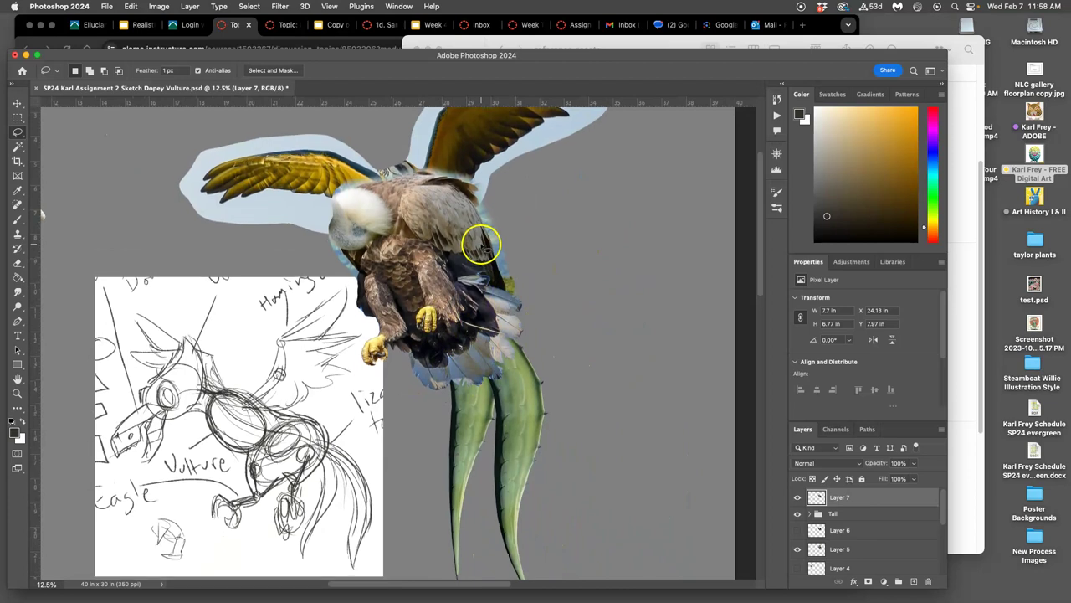
{"action": "scroll", "coordinate": [482, 244], "scroll_direction": "up", "scroll_amount": 2}
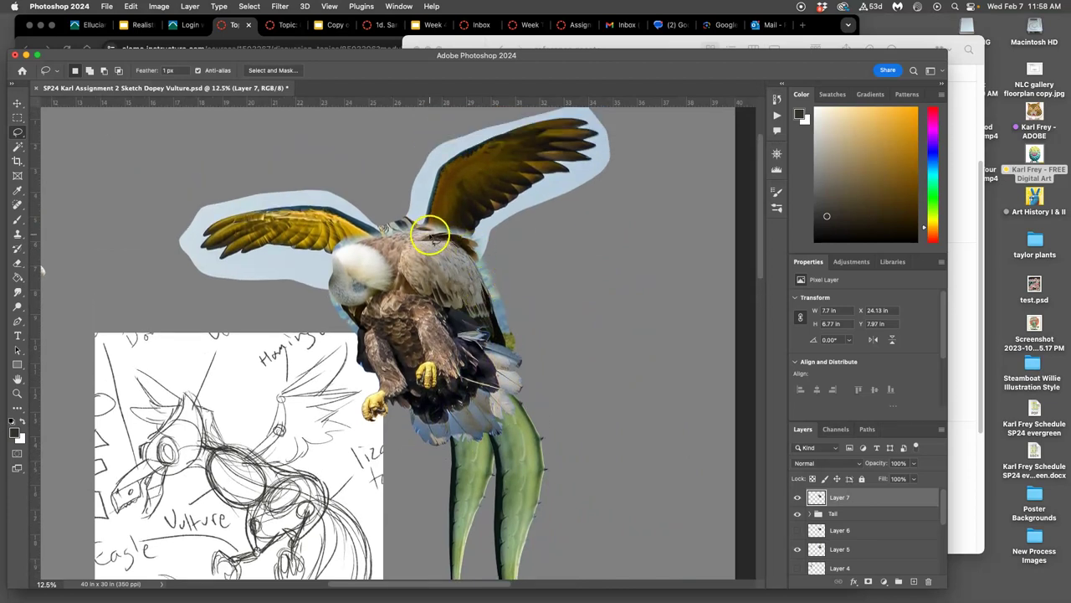
{"action": "left_click", "coordinate": [19, 105]}
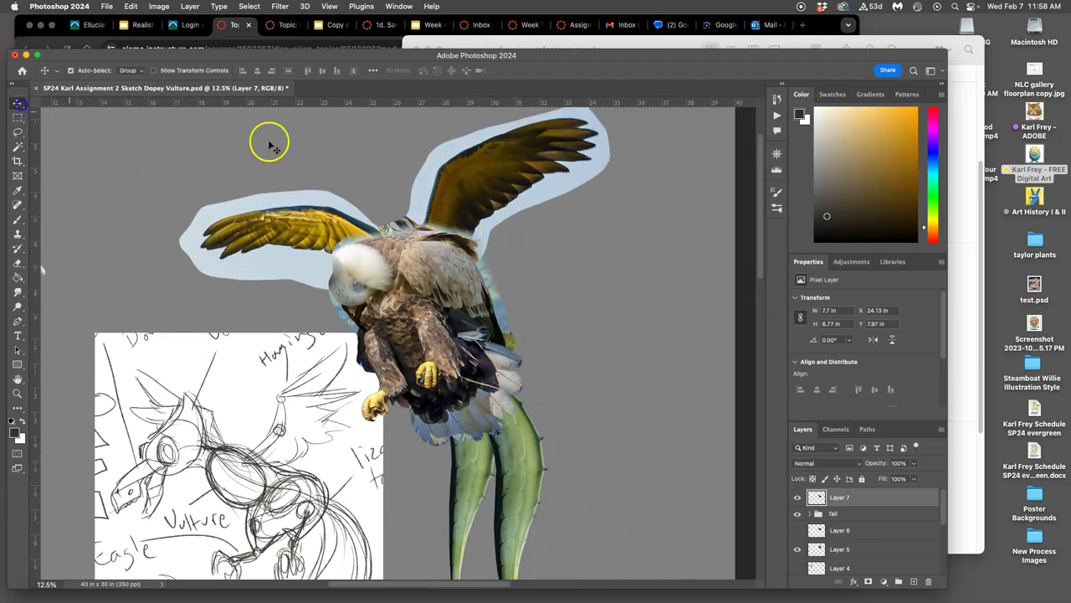
{"action": "left_click", "coordinate": [518, 188]}
{"action": "scroll", "coordinate": [887, 517], "scroll_direction": "down", "scroll_amount": 3}
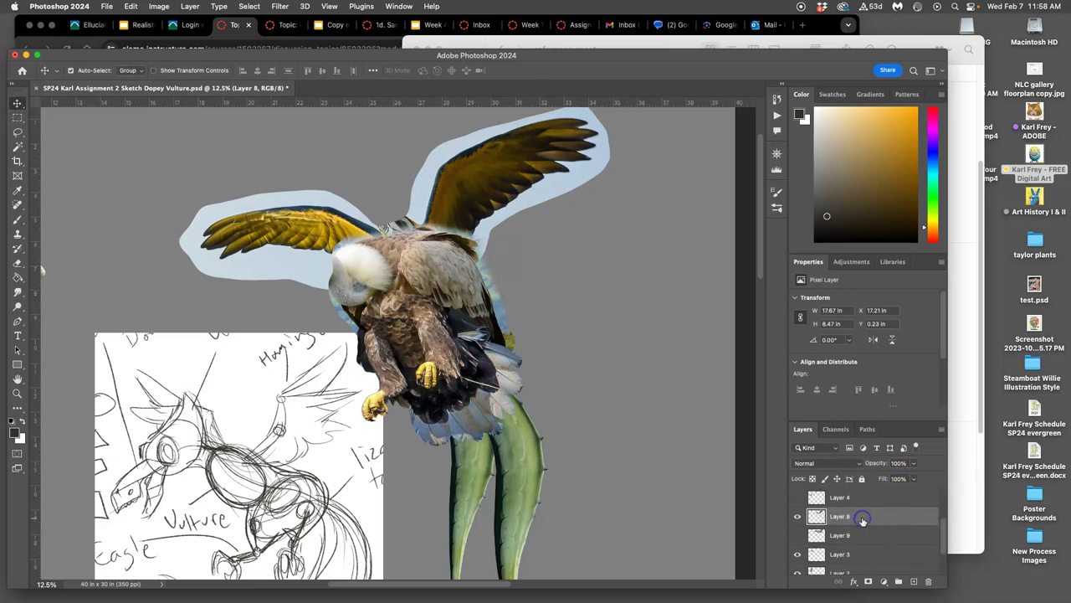
{"action": "key", "text": "super+bracketright"}
{"action": "key", "text": "super+bracketright"}
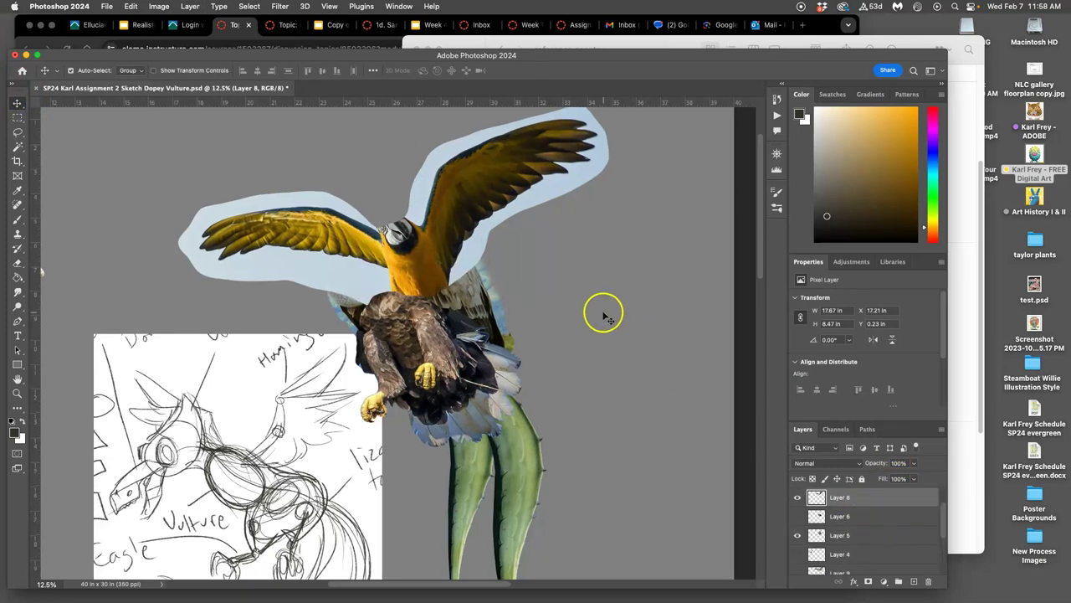
Magic-wand the pale halo around the right and left wings, then refine the edges in Select and Mask
{"action": "left_click", "coordinate": [17, 146]}
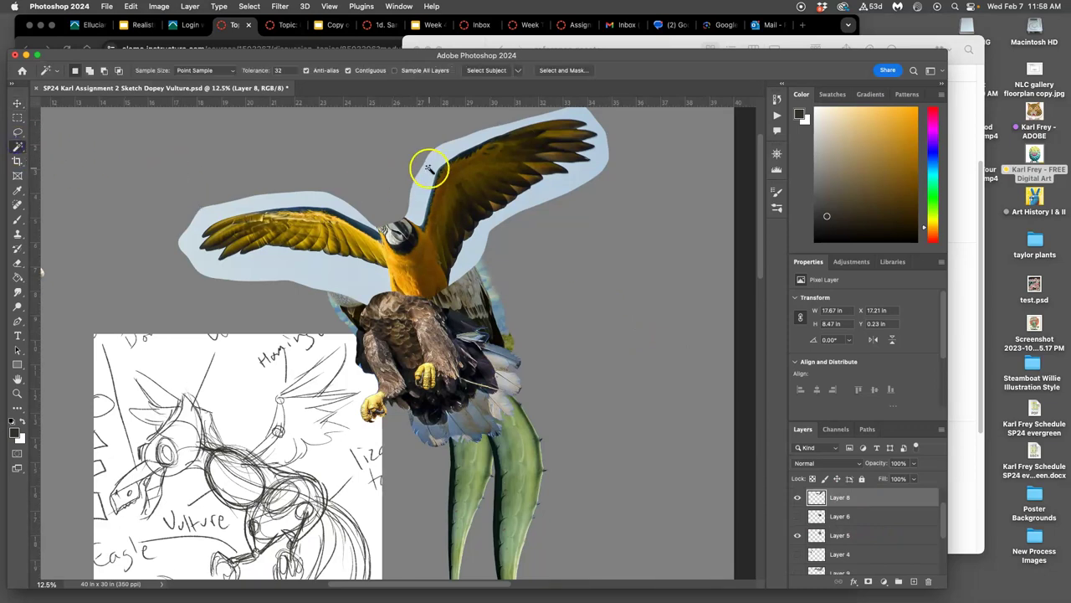
{"action": "left_click", "coordinate": [428, 167]}
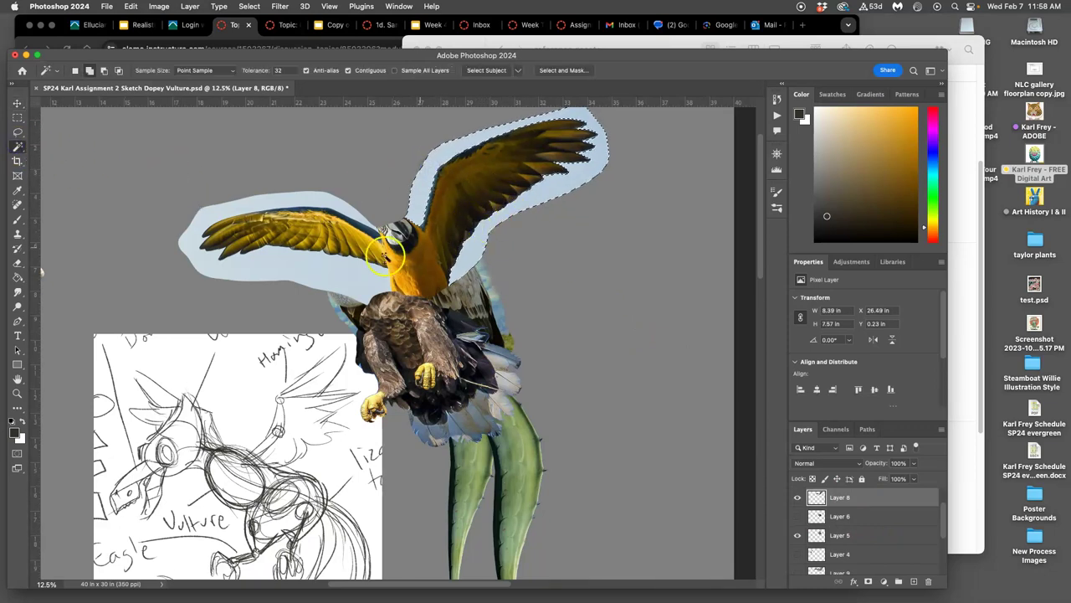
{"action": "left_click", "coordinate": [351, 267], "text": "shift"}
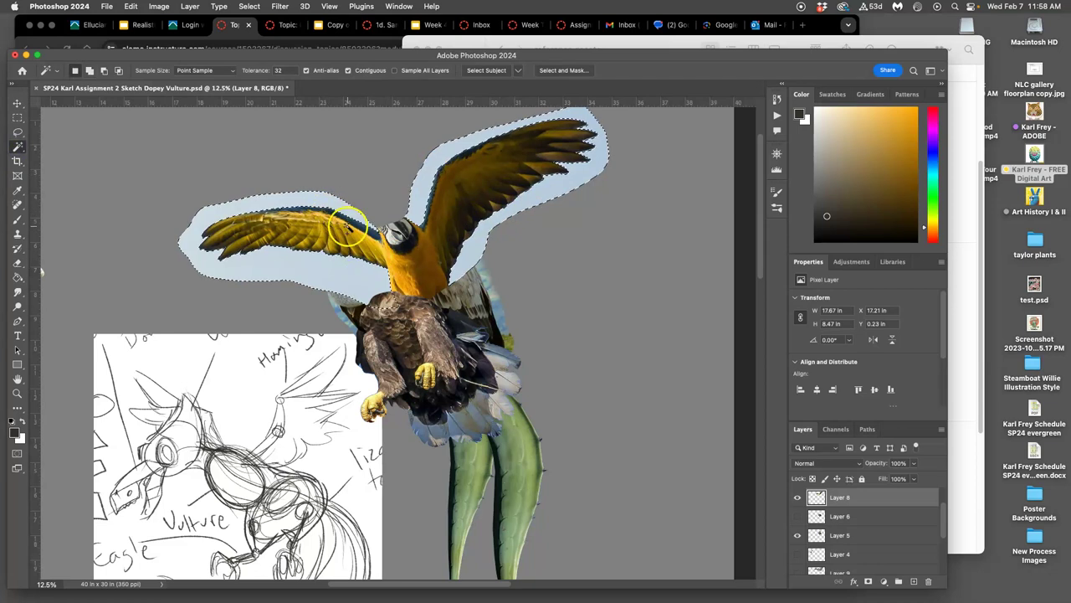
{"action": "left_click", "coordinate": [561, 70]}
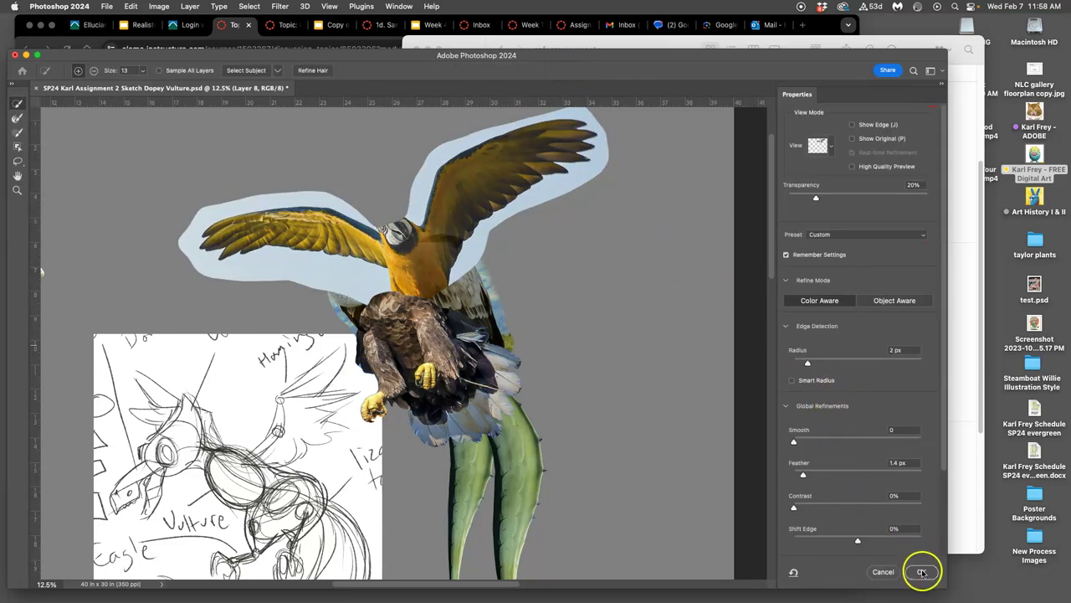
{"action": "left_click", "coordinate": [920, 572]}
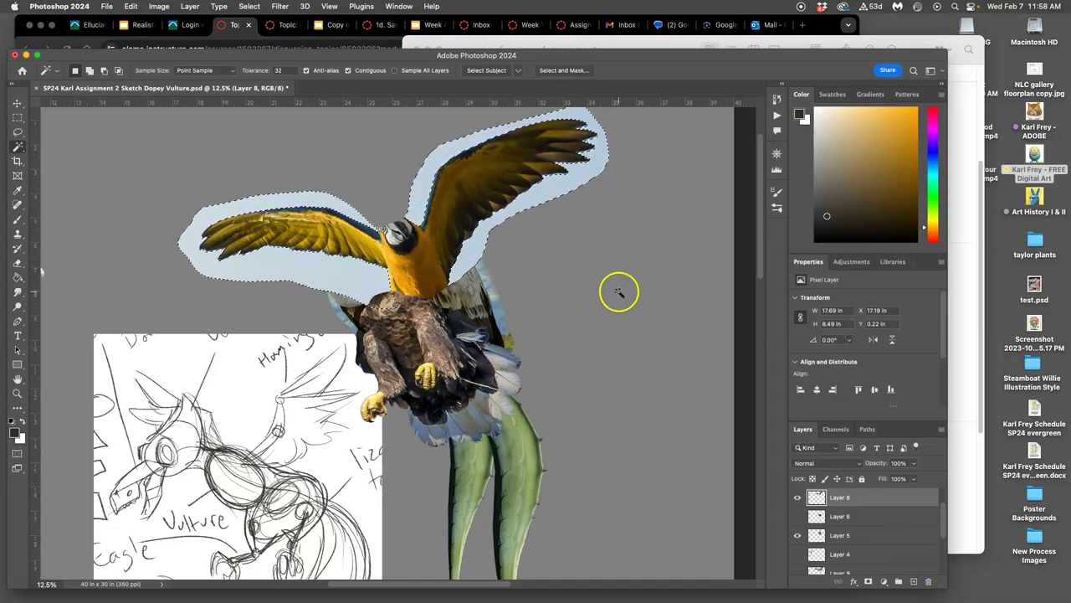
Delete the selected sky halo from Layer 8's parrot wings
{"action": "scroll", "coordinate": [618, 291], "scroll_direction": "up", "scroll_amount": 5}
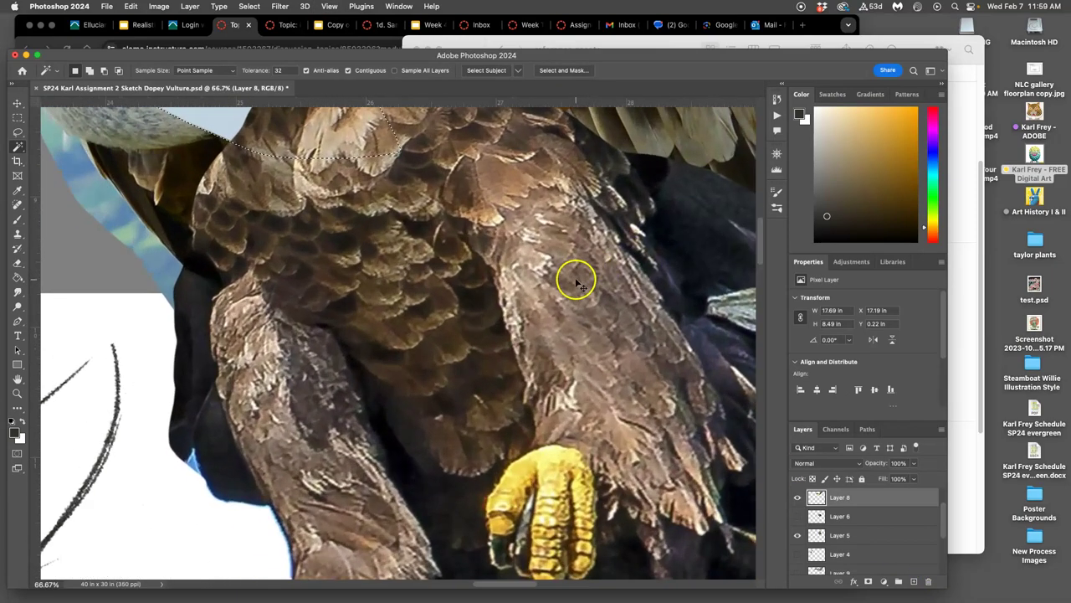
{"action": "scroll", "coordinate": [576, 284], "scroll_direction": "down", "scroll_amount": 10}
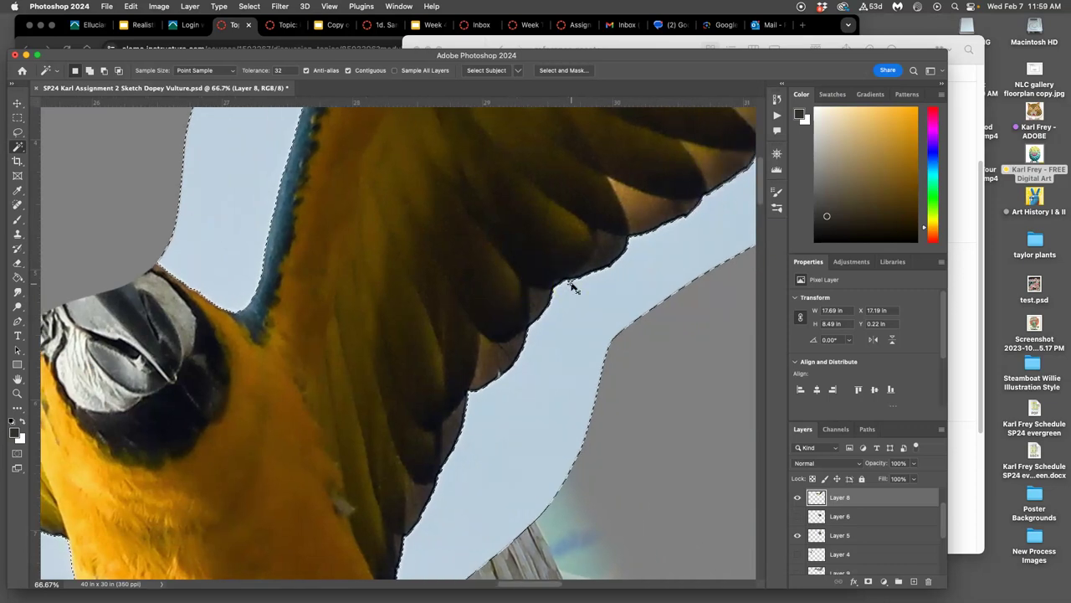
{"action": "scroll", "coordinate": [574, 286], "scroll_direction": "up", "scroll_amount": 2}
{"action": "left_click", "coordinate": [499, 300]}
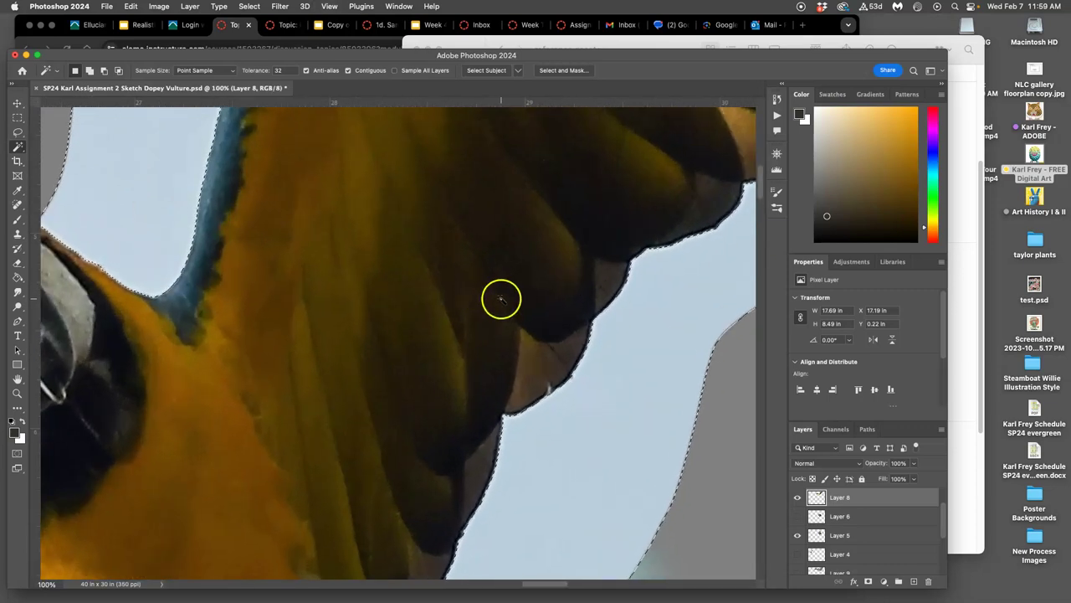
{"action": "key", "text": "Delete"}
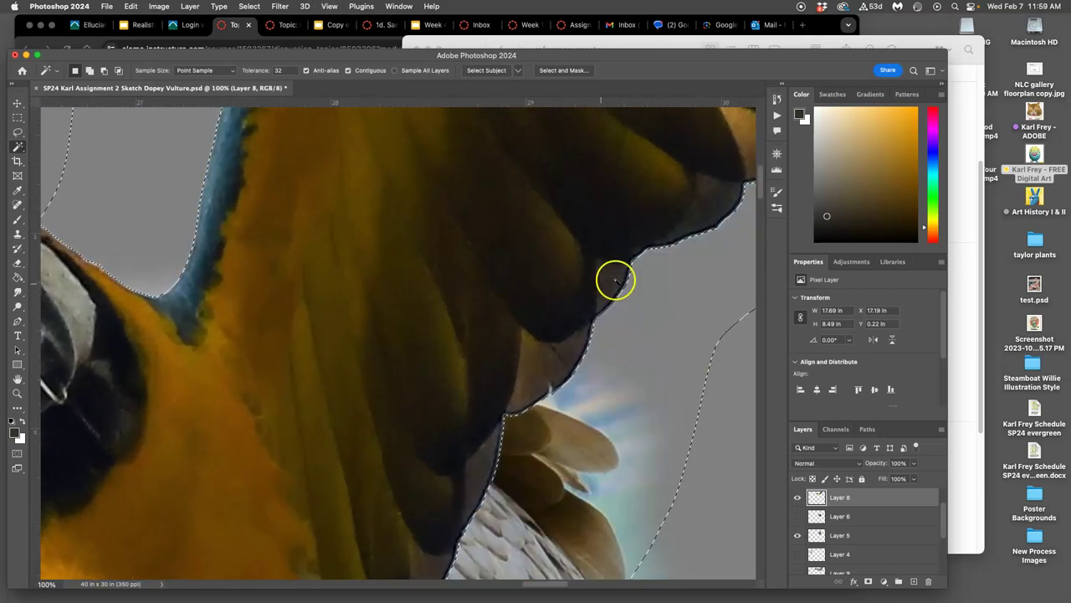
Inspect the wing edges up close, then magic-wand the empty grey background around the right wing
{"action": "scroll", "coordinate": [657, 253], "scroll_direction": "right", "scroll_amount": 2}
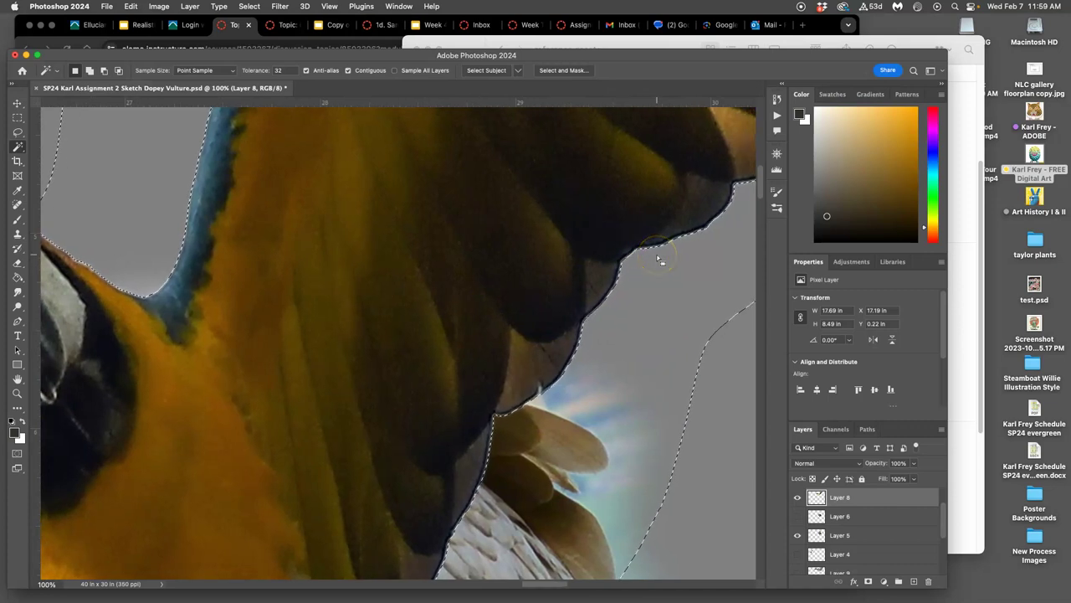
{"action": "scroll", "coordinate": [659, 261], "scroll_direction": "up", "scroll_amount": 5}
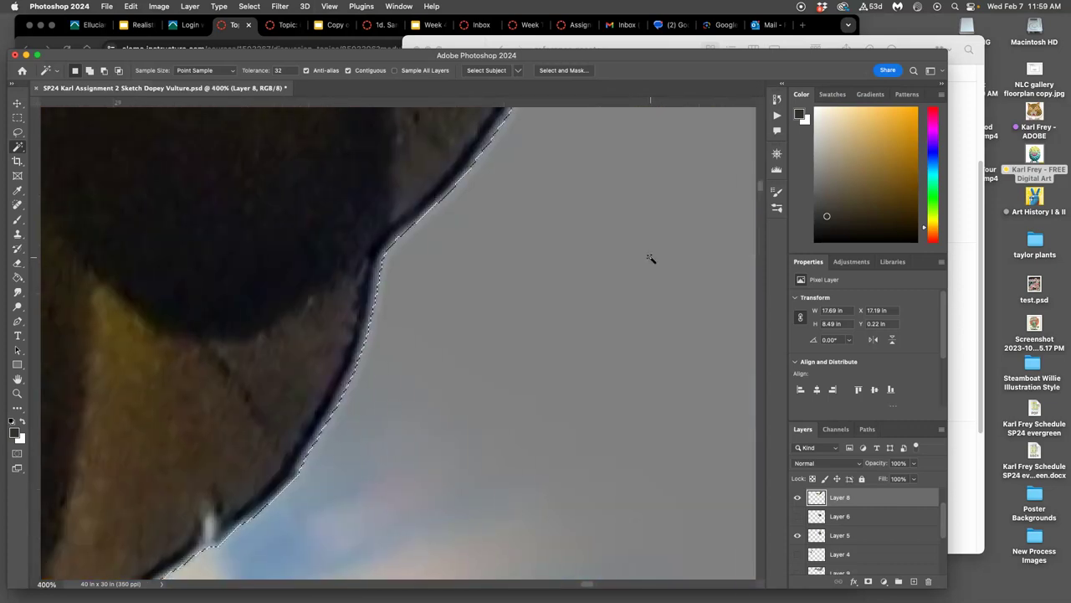
{"action": "left_click", "coordinate": [458, 249]}
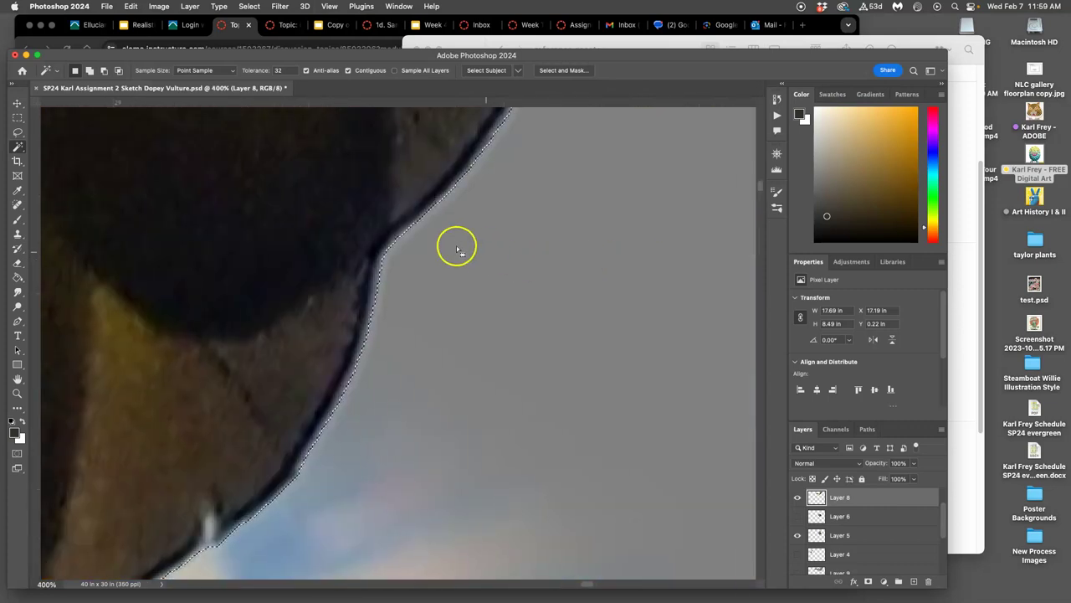
{"action": "left_click", "coordinate": [400, 248]}
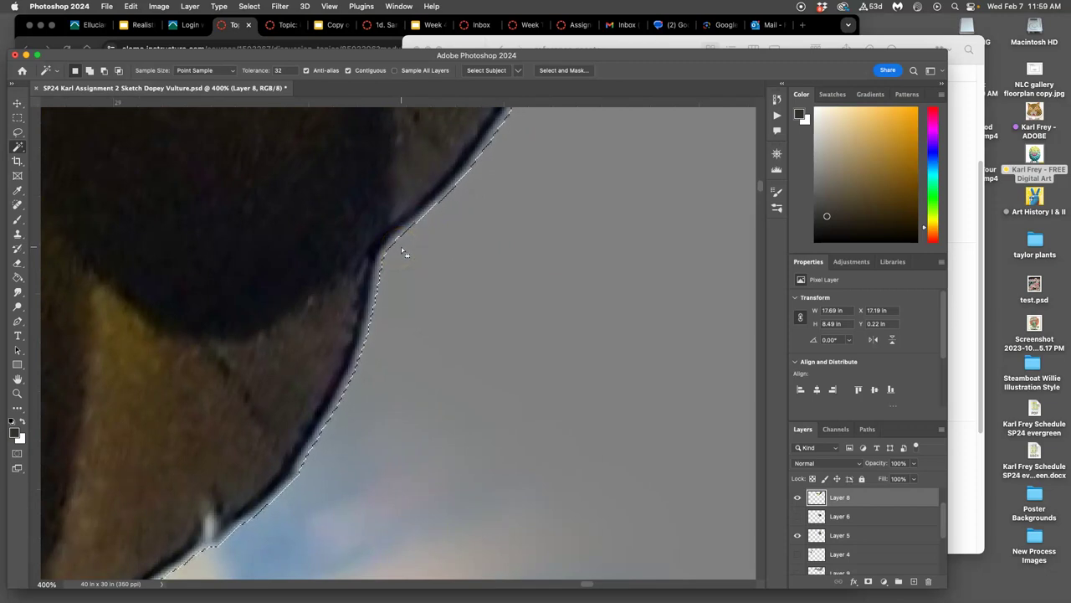
{"action": "key", "text": "super+minus"}
{"action": "left_click", "coordinate": [451, 268]}
{"action": "key", "text": "super+minus"}
{"action": "key", "text": "super+minus"}
{"action": "key", "text": "super+minus"}
{"action": "key", "text": "super+minus"}
{"action": "key", "text": "super+minus"}
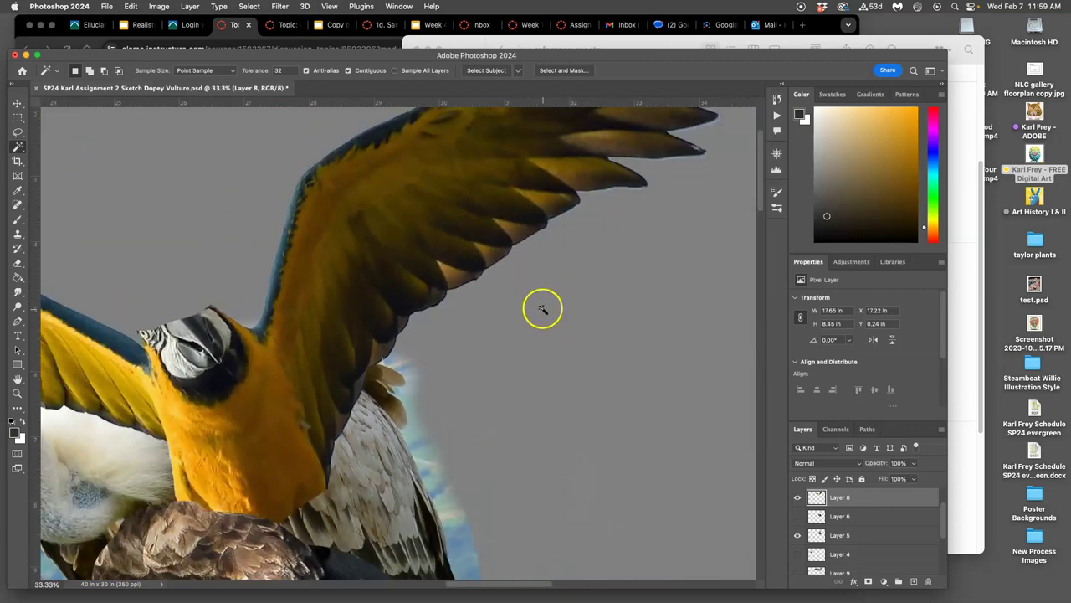
{"action": "left_click", "coordinate": [507, 283]}
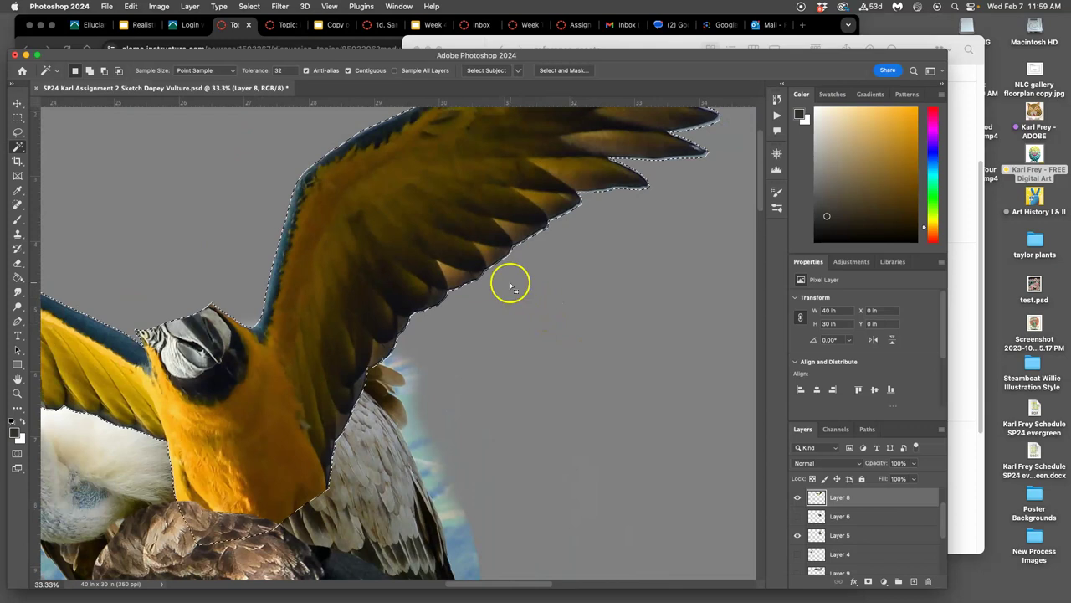
{"action": "scroll", "coordinate": [595, 313], "scroll_direction": "up", "scroll_amount": 3}
{"action": "scroll", "coordinate": [576, 318], "scroll_direction": "down", "scroll_amount": 5}
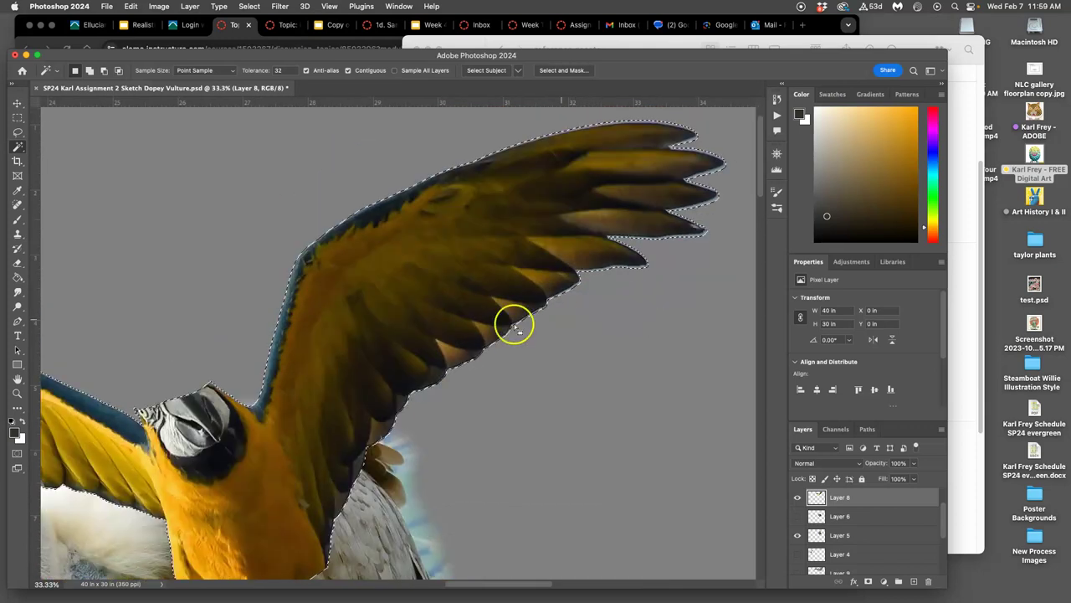
{"action": "scroll", "coordinate": [444, 328], "scroll_direction": "left", "scroll_amount": 10}
{"action": "scroll", "coordinate": [441, 333], "scroll_direction": "down", "scroll_amount": 3}
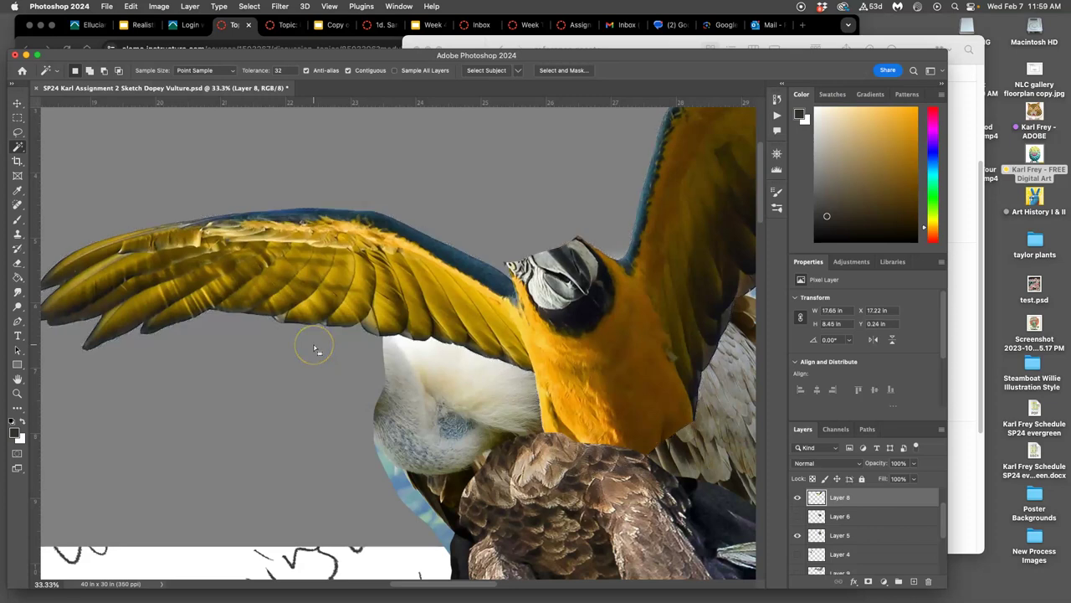
{"action": "scroll", "coordinate": [315, 348], "scroll_direction": "down", "scroll_amount": 4}
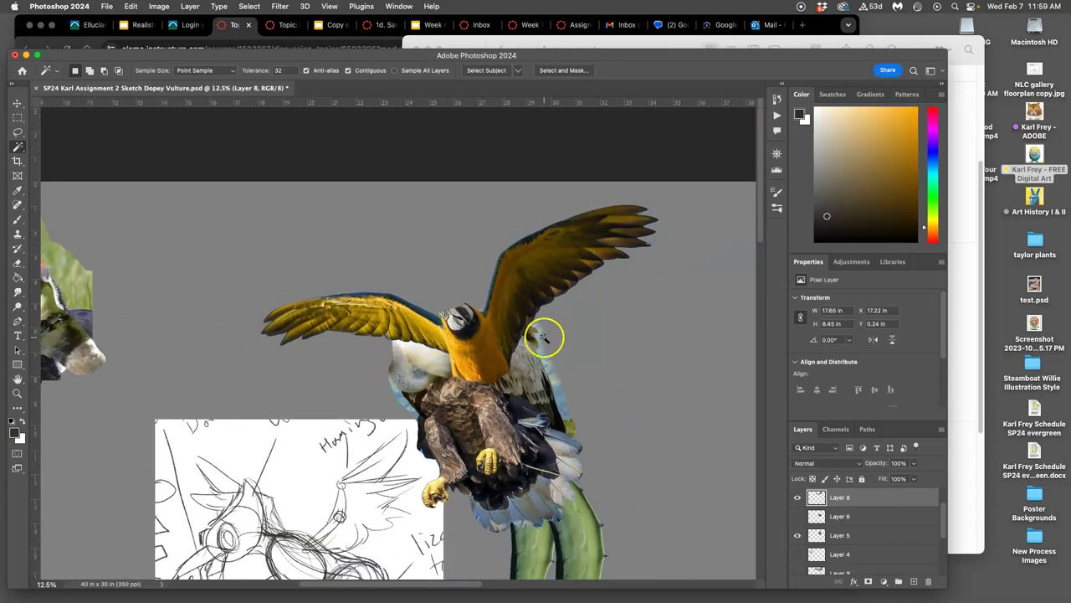
Erase the parrot's lower body over the eagle's chest with the Eraser at about 64% opacity
{"action": "left_click", "coordinate": [17, 262]}
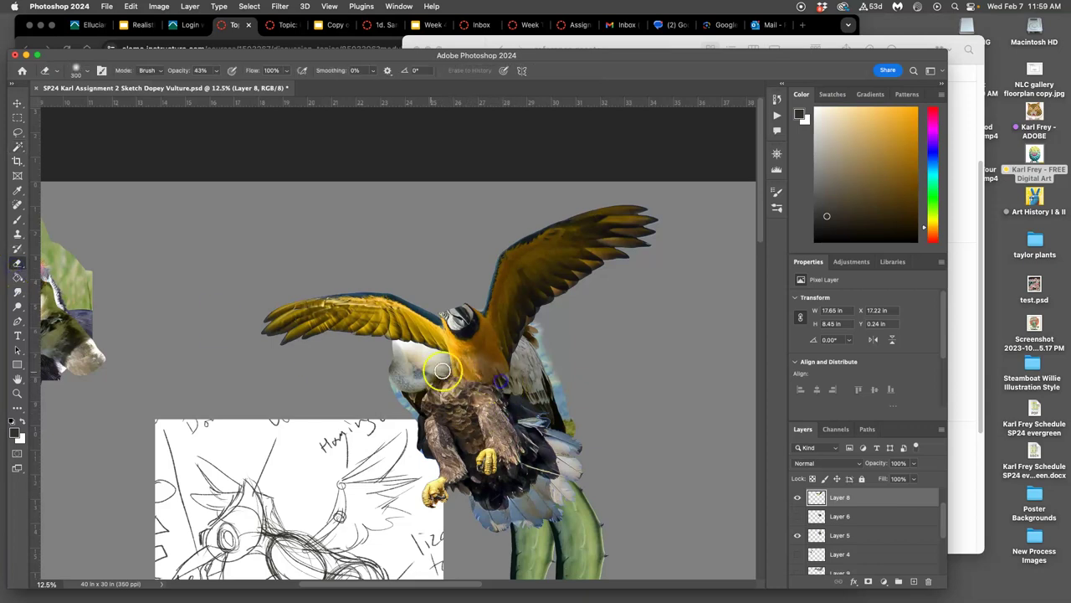
{"action": "left_click", "coordinate": [216, 70]}
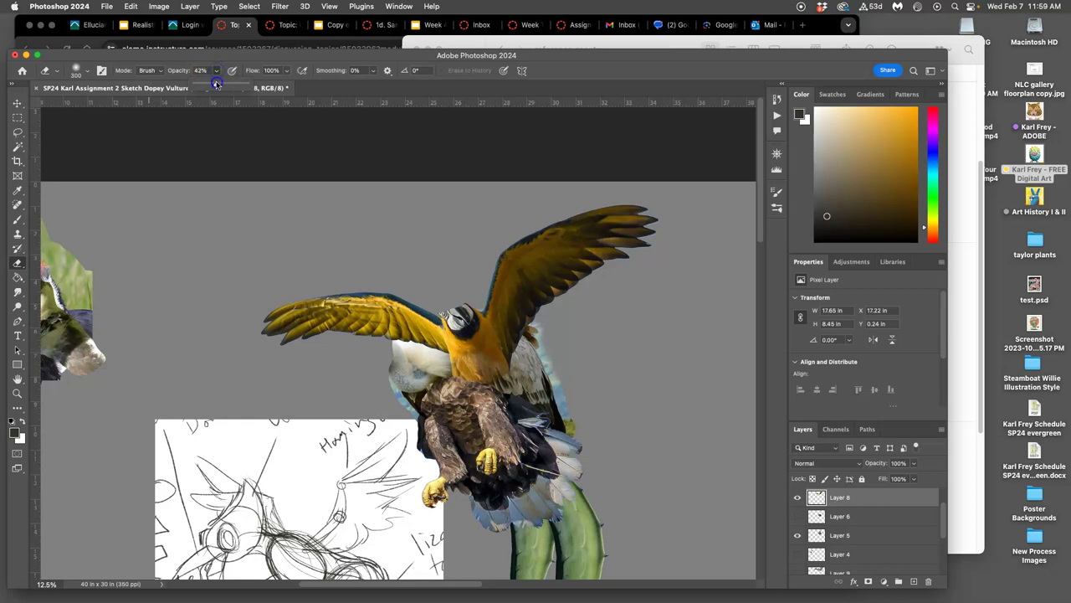
{"action": "left_click", "coordinate": [485, 382]}
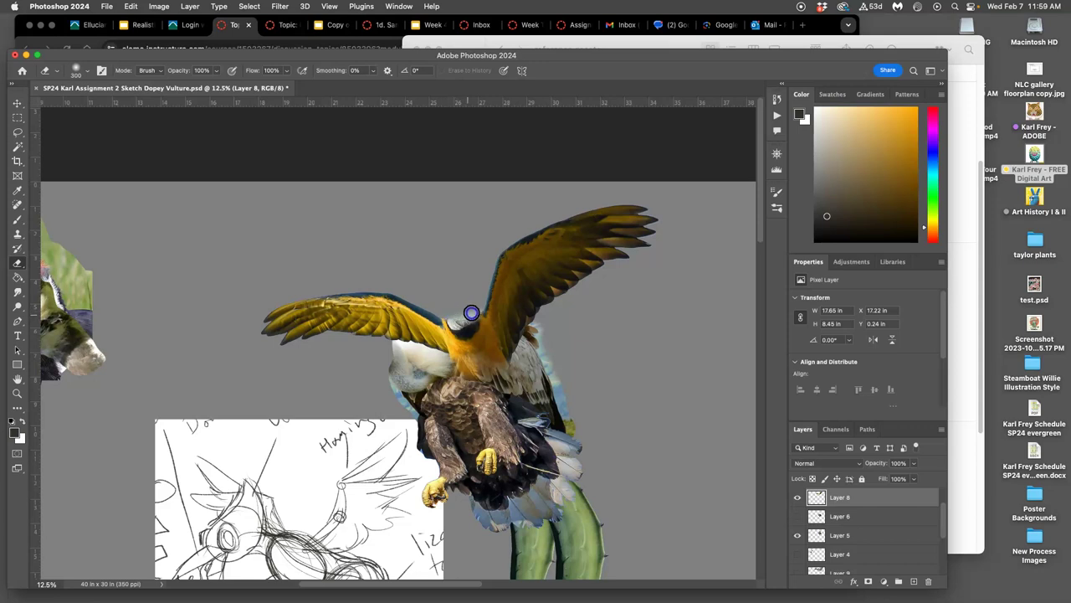
{"action": "left_click", "coordinate": [451, 314]}
{"action": "left_click", "coordinate": [216, 71]}
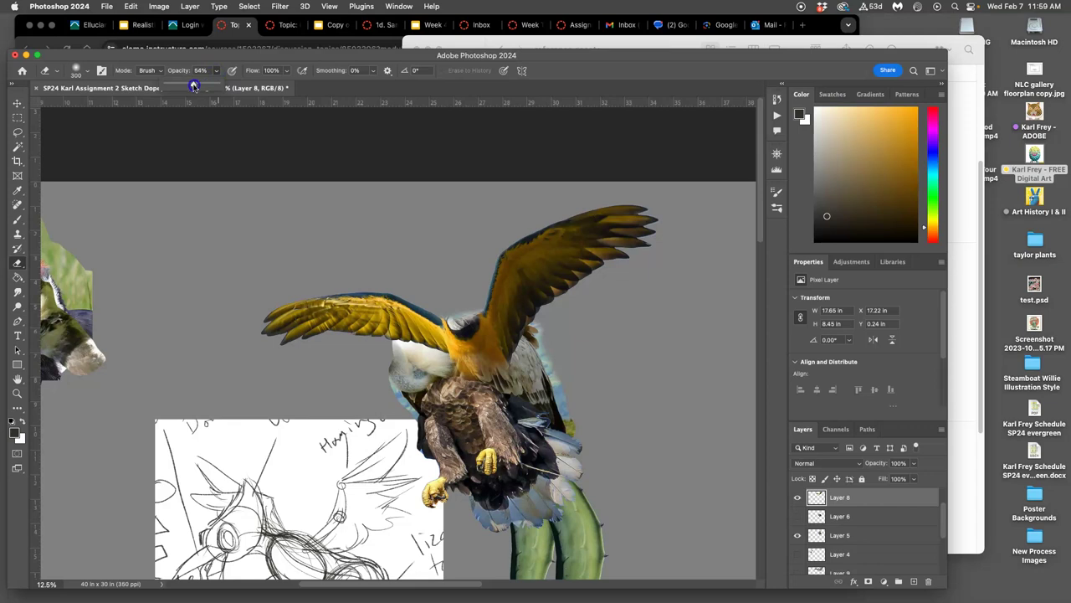
{"action": "left_click", "coordinate": [490, 355]}
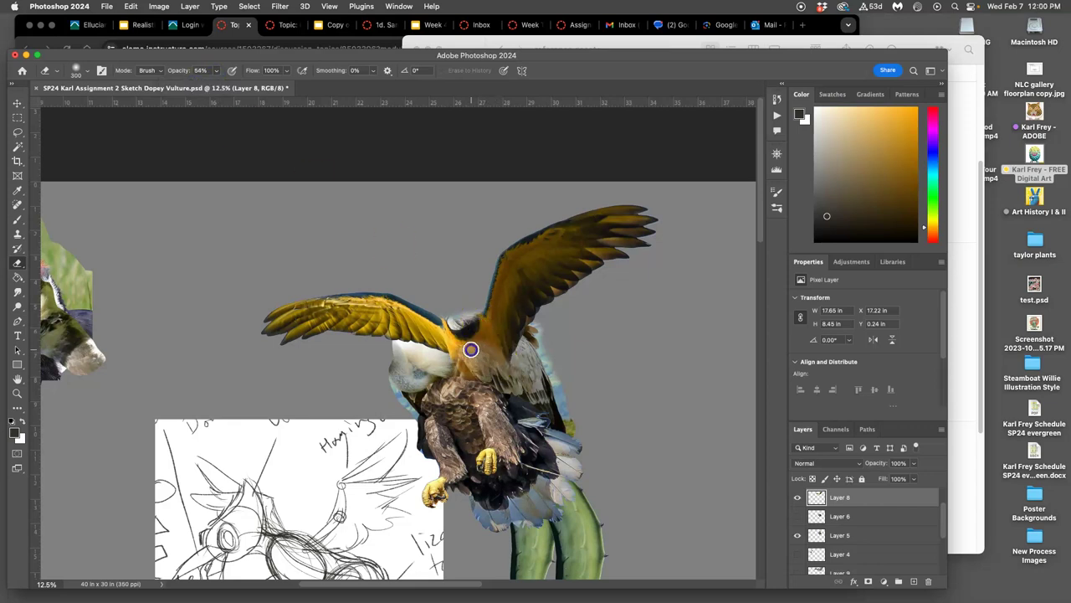